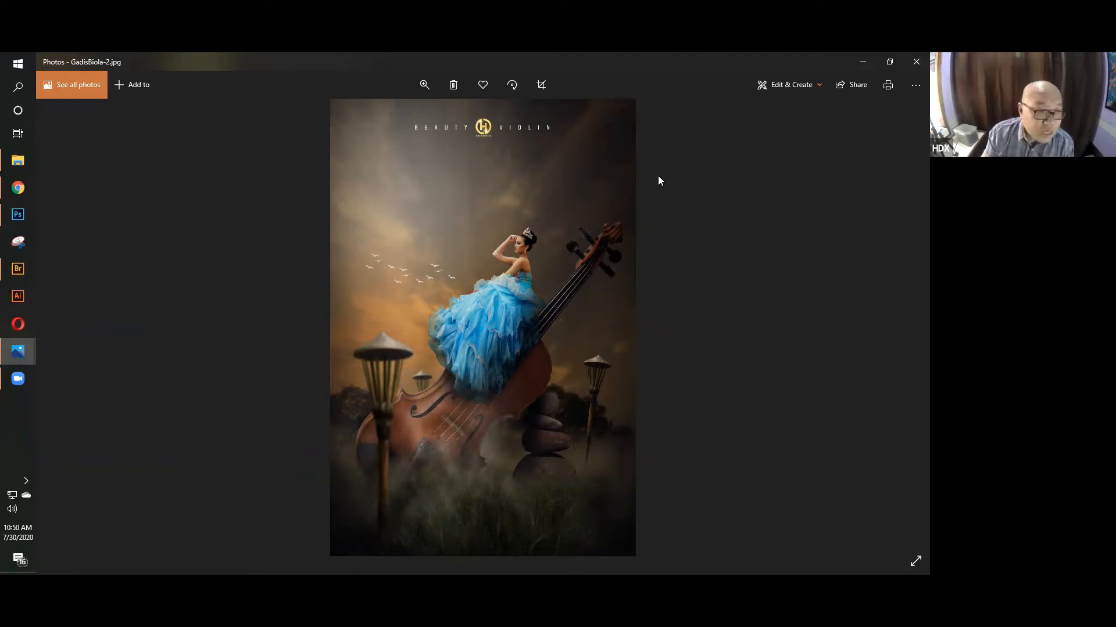
Open the IMG_1751 photo from its folder in Adobe Photoshop CC 2015, accepting the default Camera Raw settings.
{"action": "key", "text": "alt+Tab"}
{"action": "double_click", "coordinate": [636, 210]}
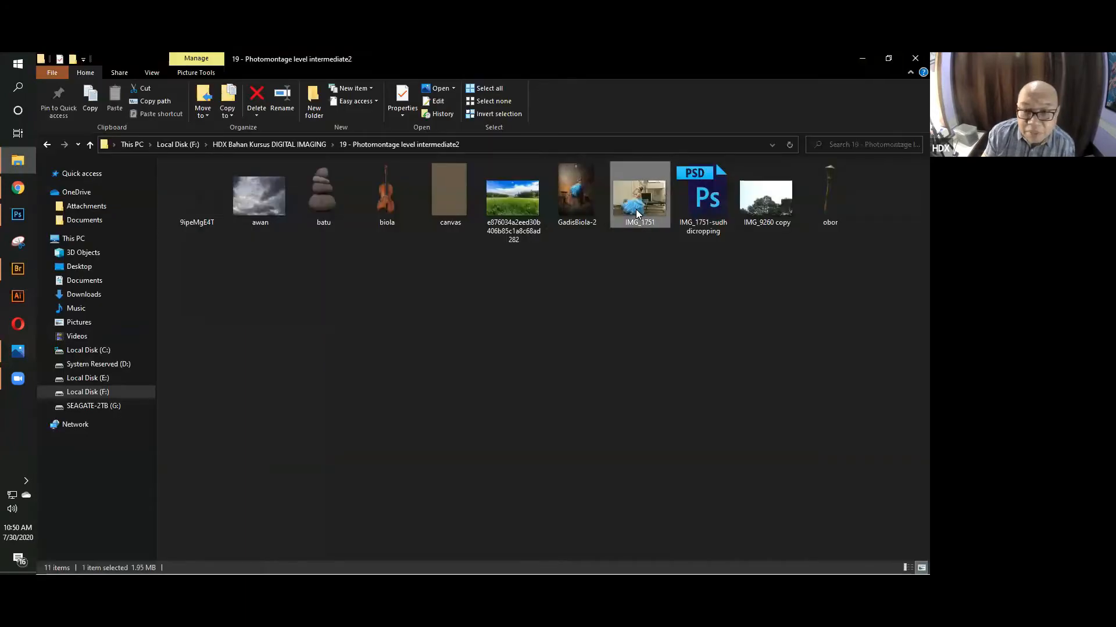
{"action": "right_click", "coordinate": [633, 209]}
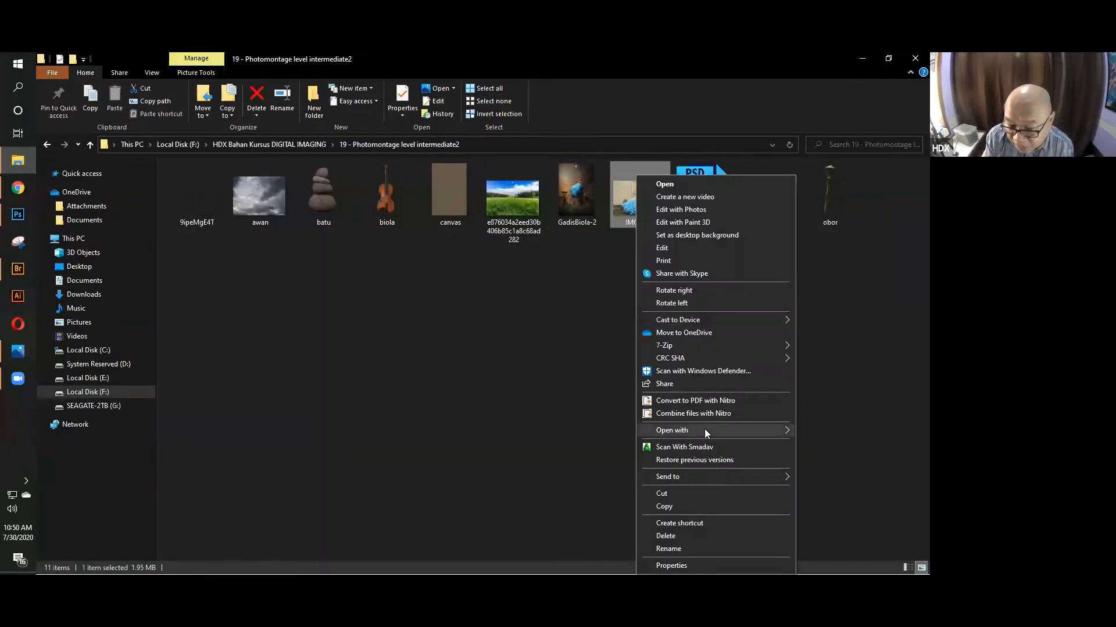
{"action": "mouse_move", "coordinate": [704, 429]}
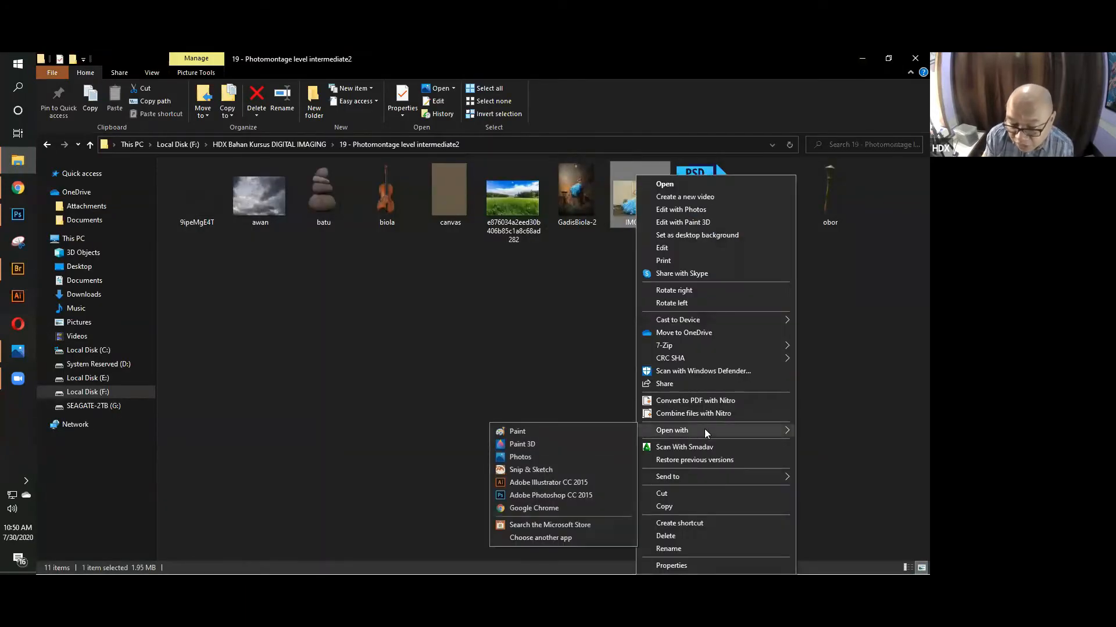
{"action": "left_click", "coordinate": [552, 495]}
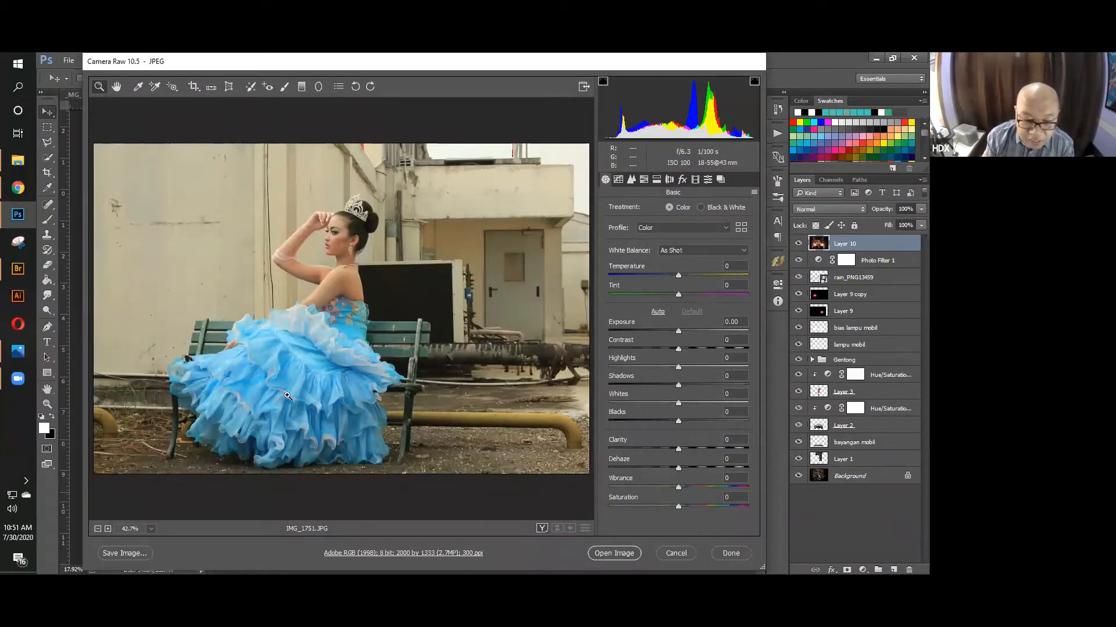
{"action": "left_click", "coordinate": [624, 556]}
Select the woman, her raised arm and her blue dress with the Quick Selection tool.
{"action": "left_click", "coordinate": [50, 158]}
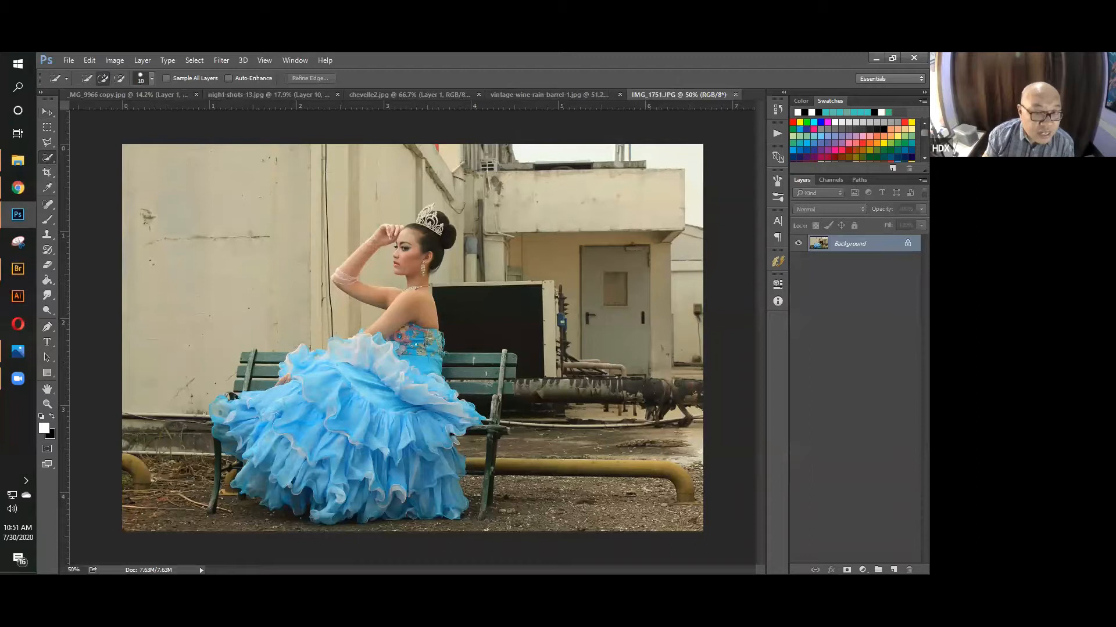
{"action": "mouse_move", "coordinate": [298, 402]}
{"action": "left_mouse_down"}
{"action": "mouse_move", "coordinate": [242, 446]}
{"action": "mouse_move", "coordinate": [267, 451]}
{"action": "mouse_move", "coordinate": [318, 358]}
{"action": "mouse_move", "coordinate": [349, 340]}
{"action": "mouse_move", "coordinate": [426, 361]}
{"action": "mouse_move", "coordinate": [416, 348]}
{"action": "mouse_move", "coordinate": [453, 408]}
{"action": "mouse_move", "coordinate": [399, 434]}
{"action": "left_mouse_up"}
{"action": "mouse_move", "coordinate": [365, 489]}
{"action": "left_mouse_down"}
{"action": "mouse_move", "coordinate": [329, 511]}
{"action": "mouse_move", "coordinate": [295, 505]}
{"action": "left_mouse_up"}
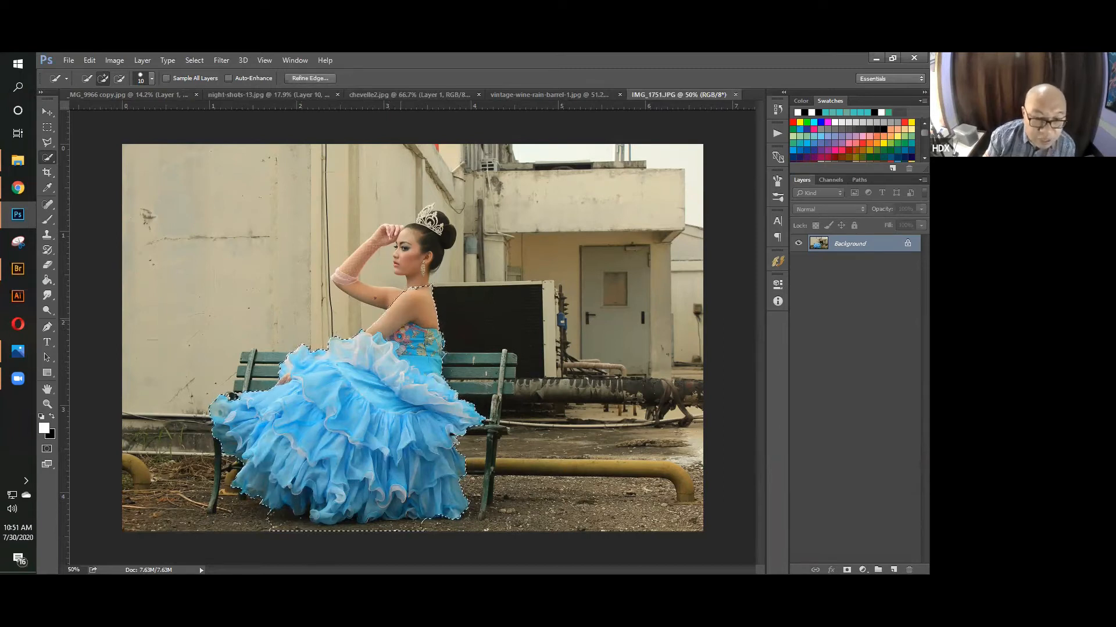
{"action": "left_click_drag", "start_coordinate": [363, 248], "coordinate": [398, 231]}
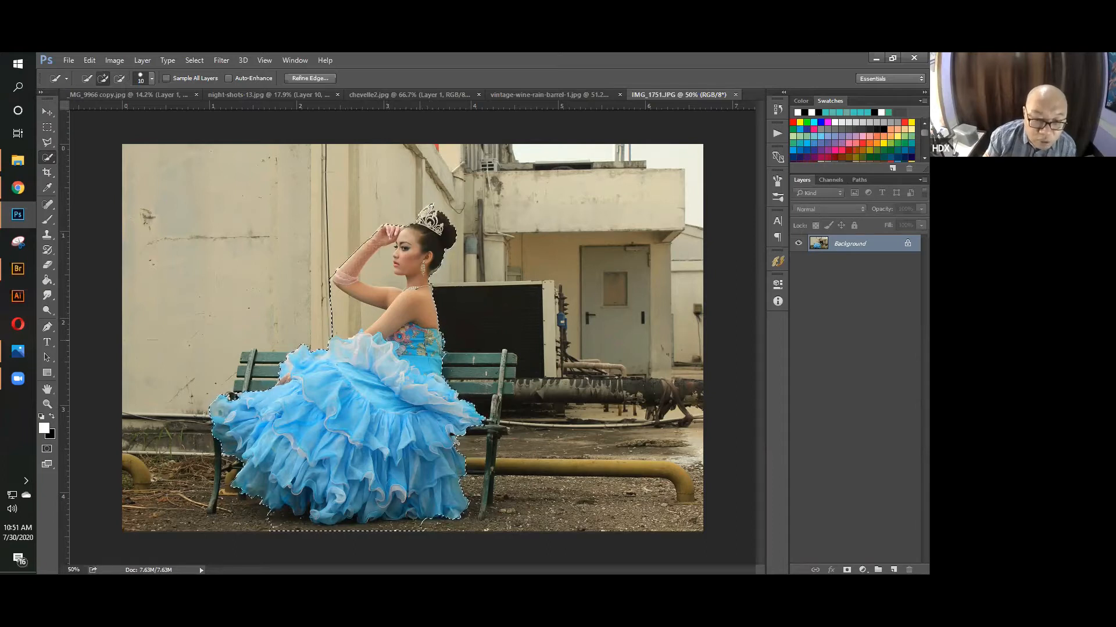
Subtract the wall areas below the raised arm and between the arm and face from the quick selection.
{"action": "key", "text": "alt"}
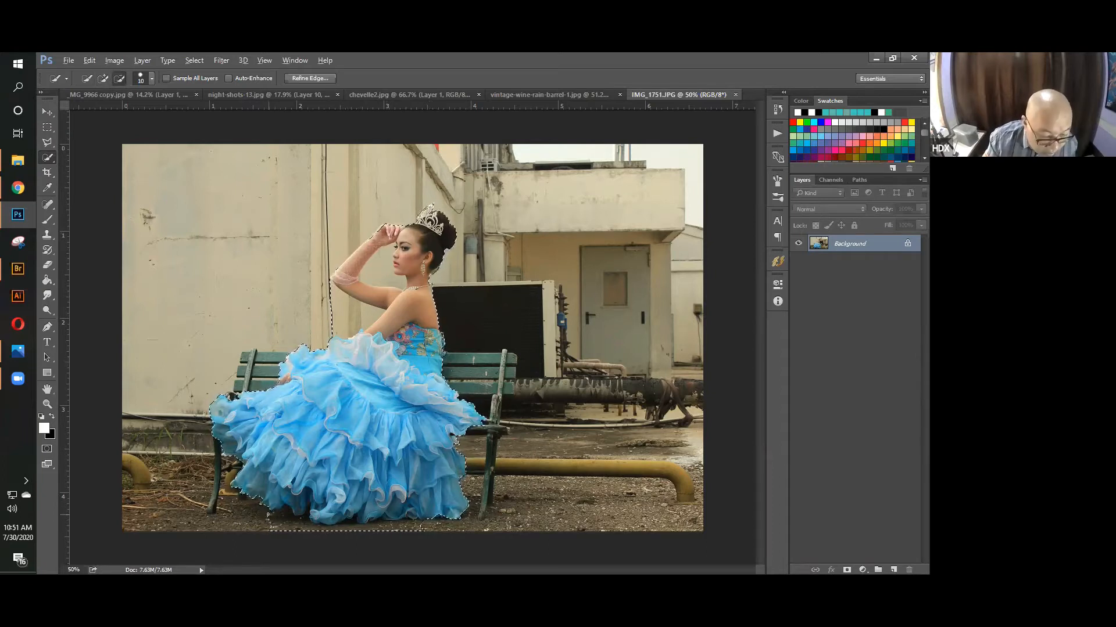
{"action": "key", "text": "ctrl+space"}
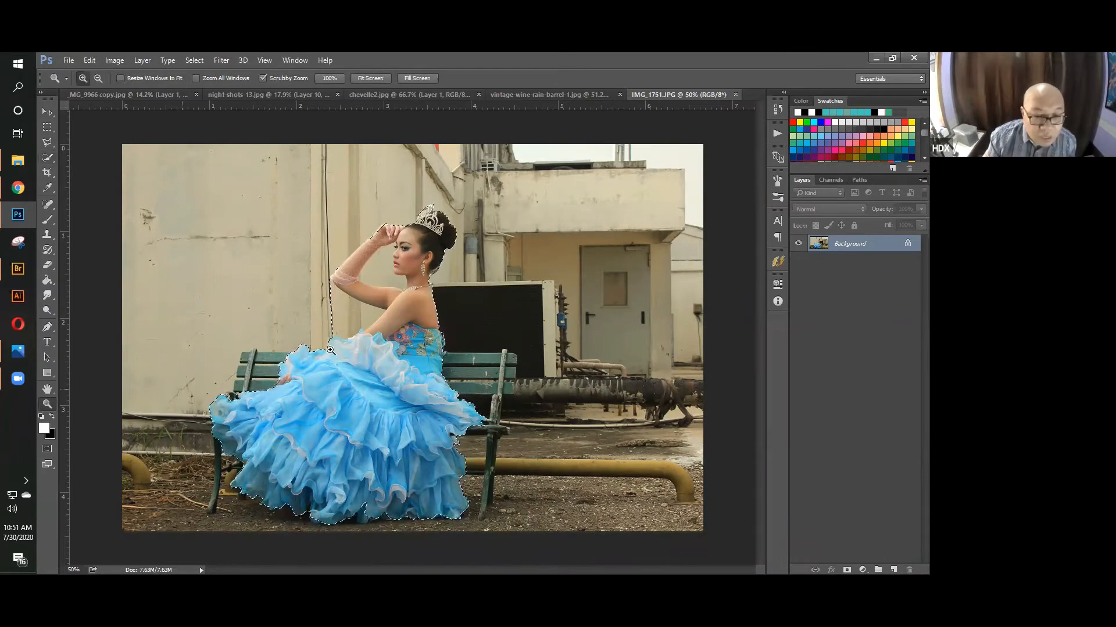
{"action": "key", "text": "ctrl+space"}
{"action": "left_click", "coordinate": [386, 315], "text": "ctrl"}
{"action": "left_click", "coordinate": [53, 160]}
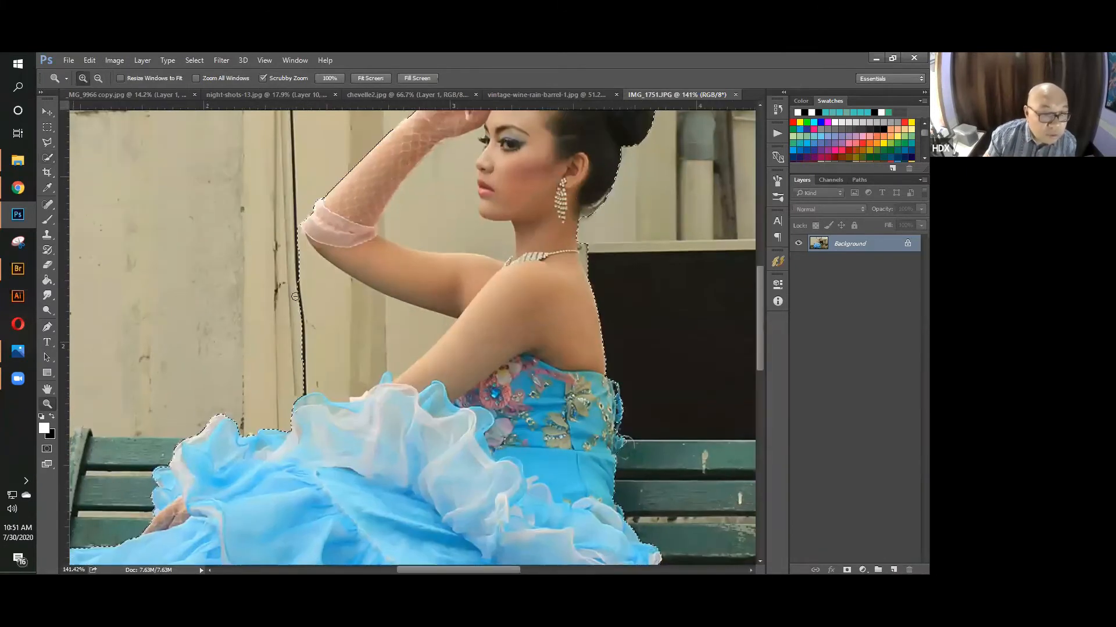
{"action": "key", "text": "alt"}
{"action": "mouse_move", "coordinate": [352, 300]}
{"action": "left_mouse_down"}
{"action": "mouse_move", "coordinate": [408, 337]}
{"action": "mouse_move", "coordinate": [338, 301]}
{"action": "mouse_move", "coordinate": [296, 227]}
{"action": "left_mouse_up"}
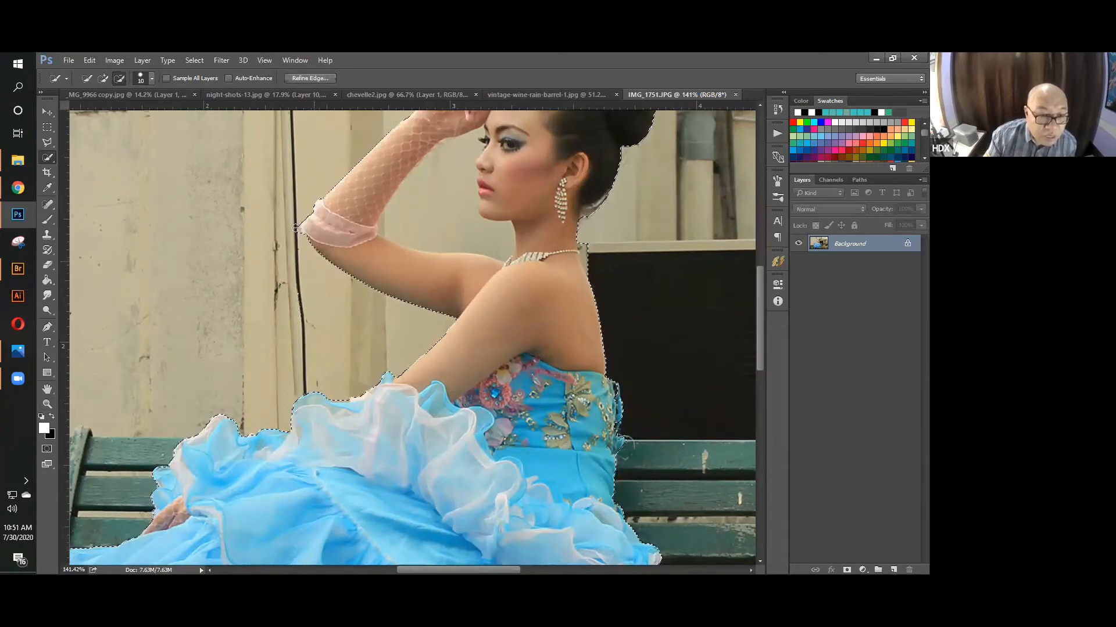
{"action": "scroll", "coordinate": [597, 298], "scroll_direction": "up", "scroll_amount": 5}
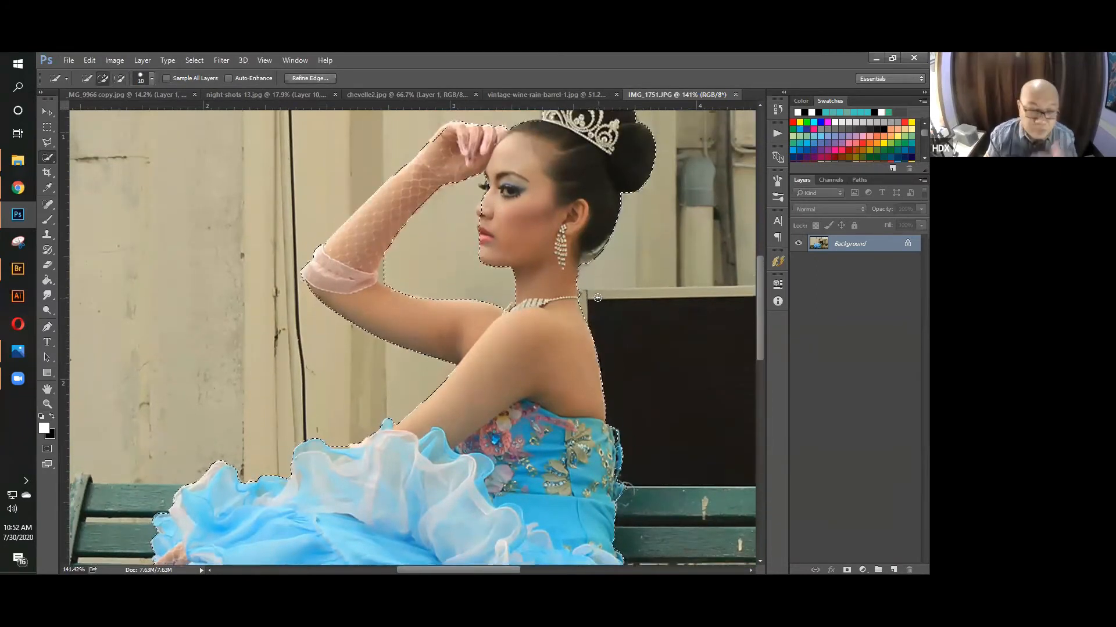
Add the missed edges of the gloved hand and the face to the selection with the Lasso tool.
{"action": "scroll", "coordinate": [598, 297], "scroll_direction": "up", "scroll_amount": 5}
{"action": "left_click", "coordinate": [47, 404]}
{"action": "left_click_drag", "start_coordinate": [458, 273], "coordinate": [381, 346]}
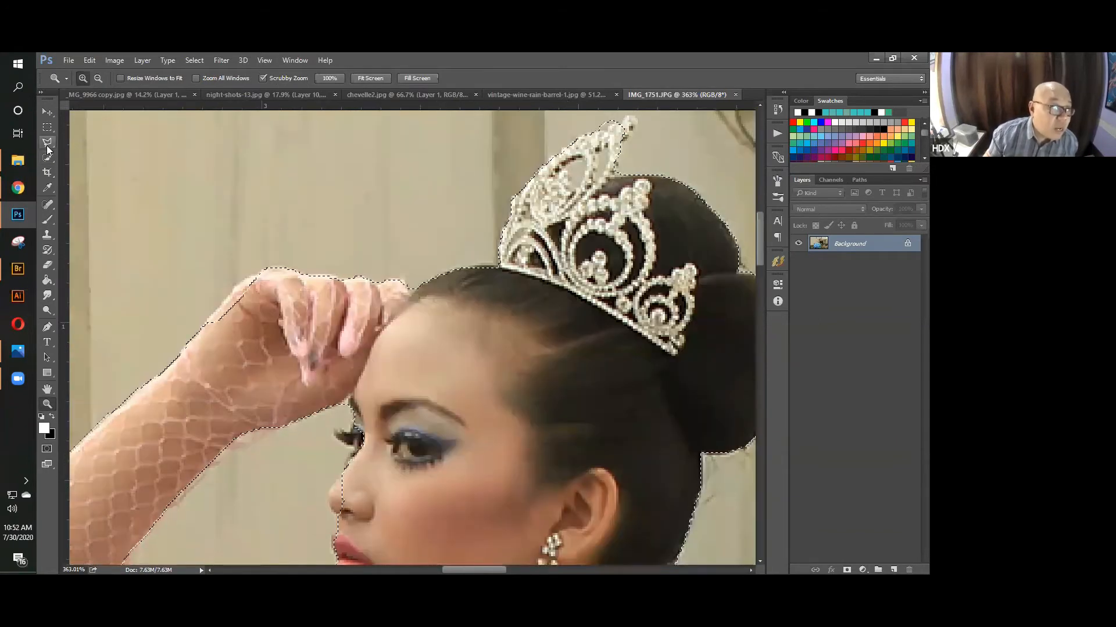
{"action": "left_click", "coordinate": [47, 142]}
{"action": "left_click", "coordinate": [87, 142]}
{"action": "key", "text": "shift"}
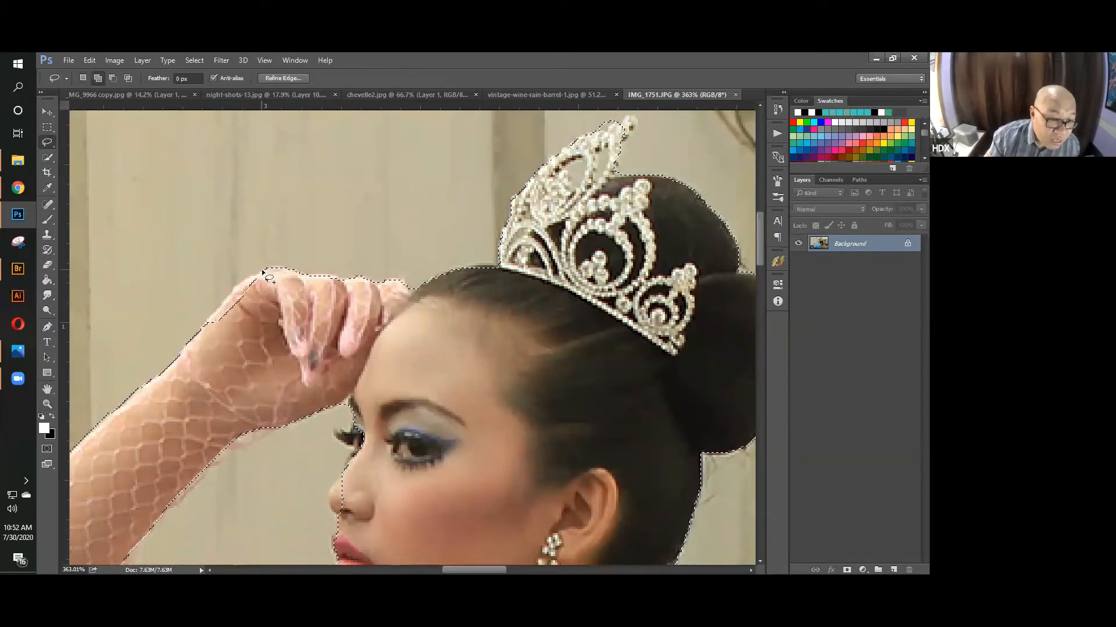
{"action": "left_click_drag", "start_coordinate": [231, 292], "coordinate": [201, 327]}
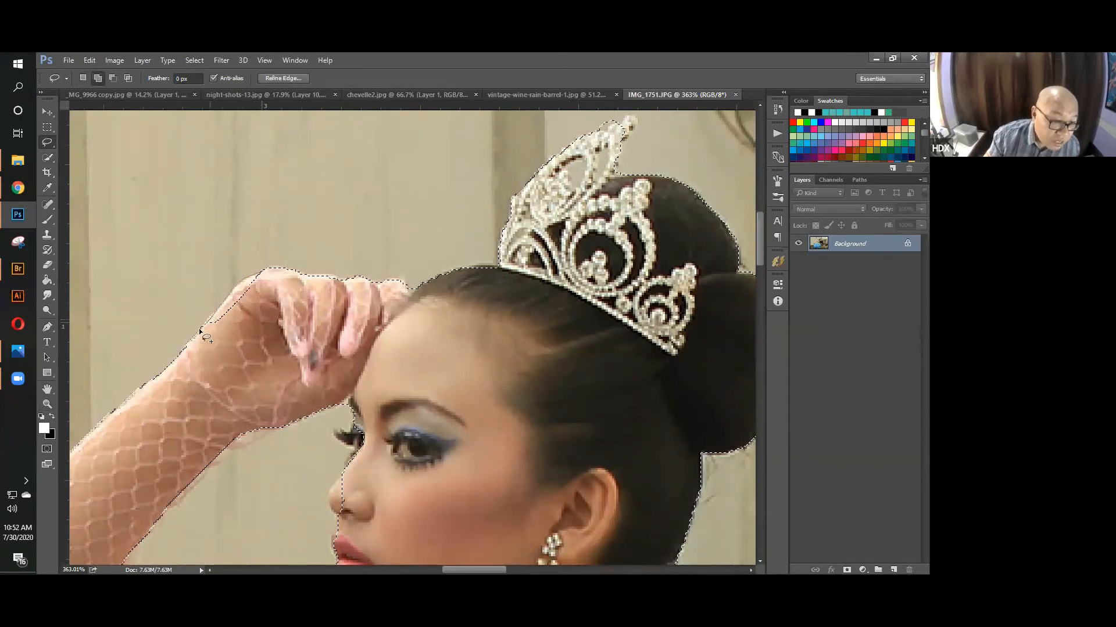
{"action": "mouse_move", "coordinate": [289, 301]}
{"action": "left_mouse_down"}
{"action": "mouse_move", "coordinate": [253, 392]}
{"action": "mouse_move", "coordinate": [237, 383]}
{"action": "mouse_move", "coordinate": [162, 407]}
{"action": "mouse_move", "coordinate": [207, 396]}
{"action": "mouse_move", "coordinate": [281, 427]}
{"action": "left_mouse_up"}
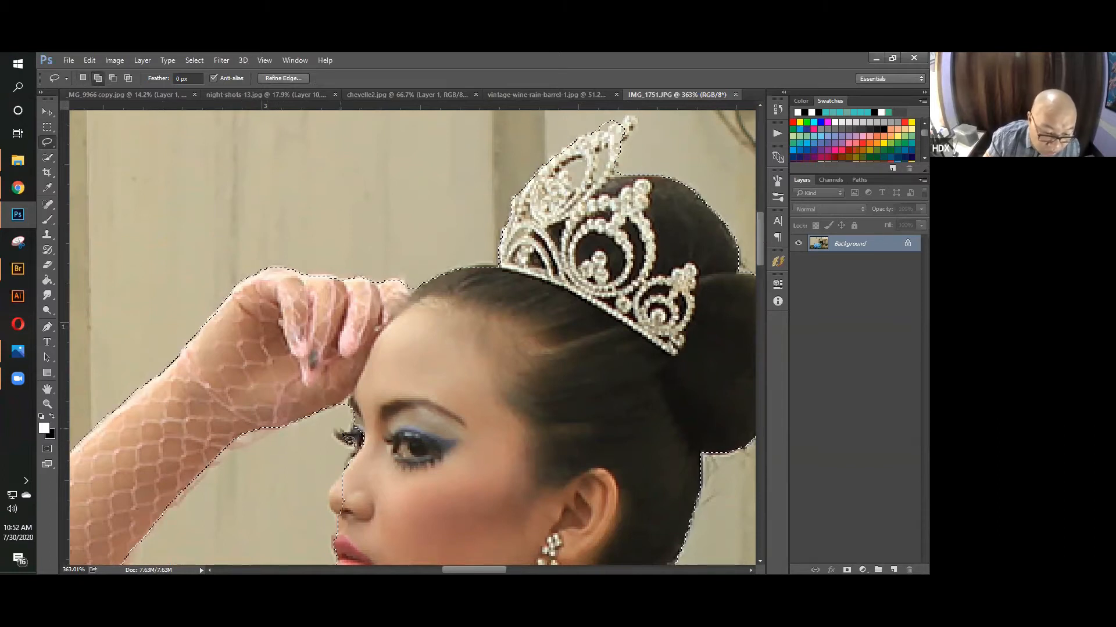
{"action": "left_click_drag", "start_coordinate": [335, 437], "coordinate": [356, 426]}
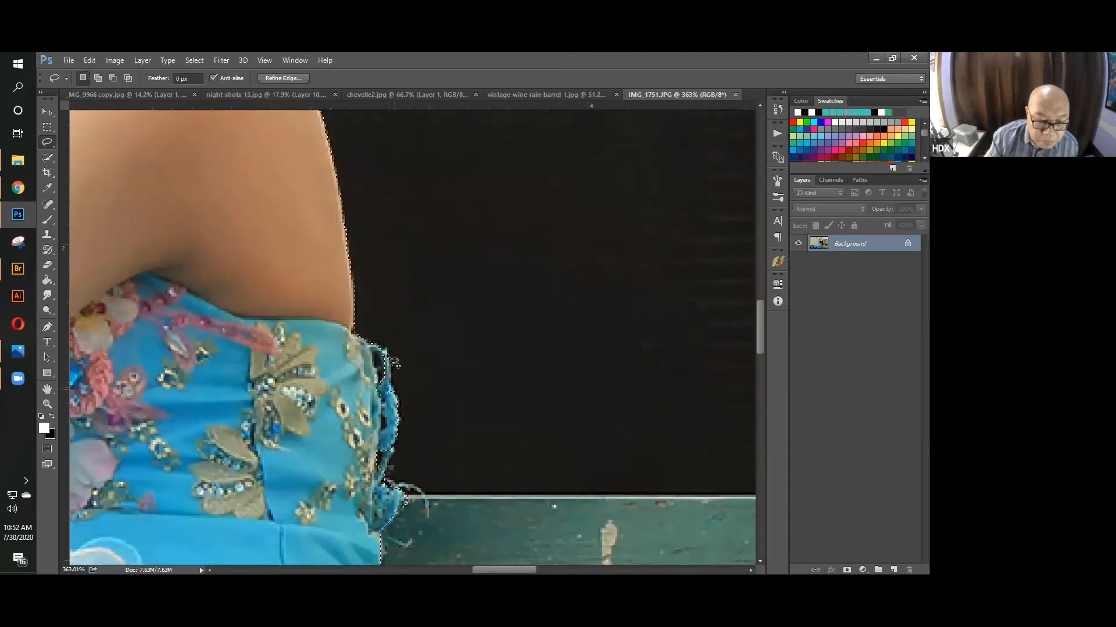
Correct the selection outline along the back of the bodice and the skirt's ruffles with the Lasso tool.
{"action": "mouse_move", "coordinate": [400, 456]}
{"action": "left_mouse_down"}
{"action": "mouse_move", "coordinate": [395, 494]}
{"action": "mouse_move", "coordinate": [377, 376]}
{"action": "mouse_move", "coordinate": [393, 450]}
{"action": "left_mouse_up"}
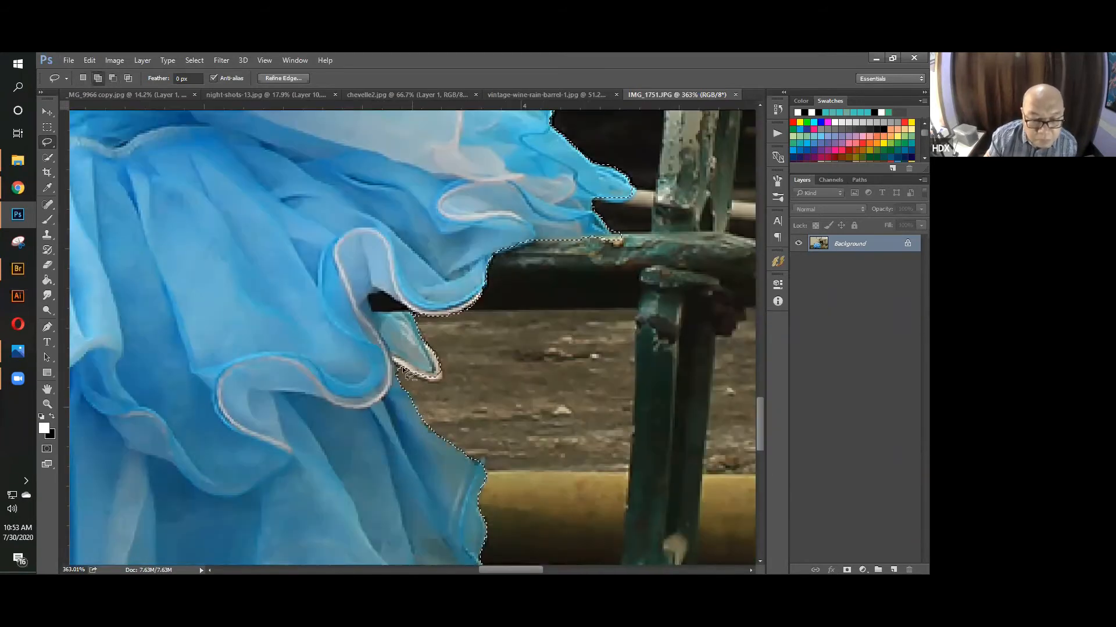
{"action": "left_click_drag", "start_coordinate": [405, 371], "coordinate": [407, 152]}
{"action": "left_click_drag", "start_coordinate": [453, 474], "coordinate": [411, 194]}
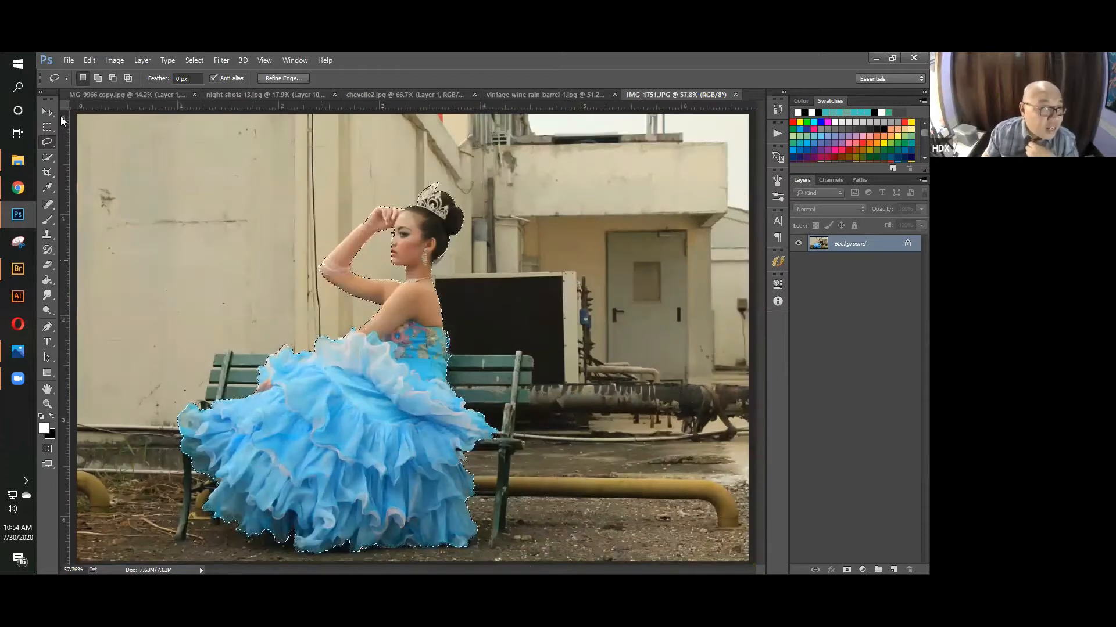
Copy the selected woman to a new layer and insert a salmon-pink Solid Color fill layer between it and the Background.
{"action": "left_click", "coordinate": [47, 112]}
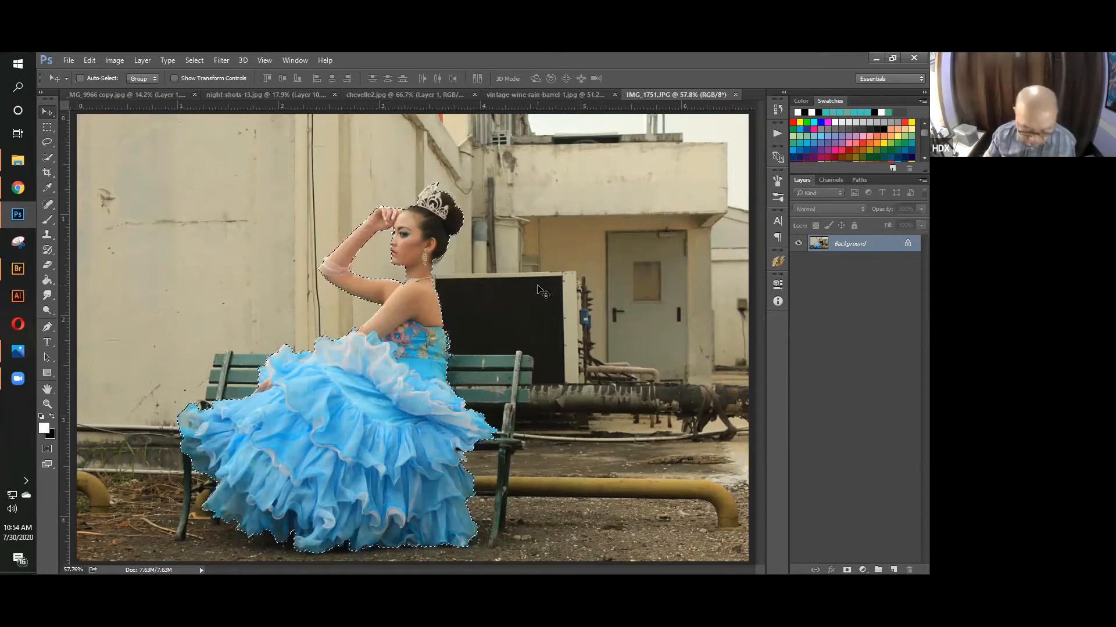
{"action": "key", "text": "ctrl+j"}
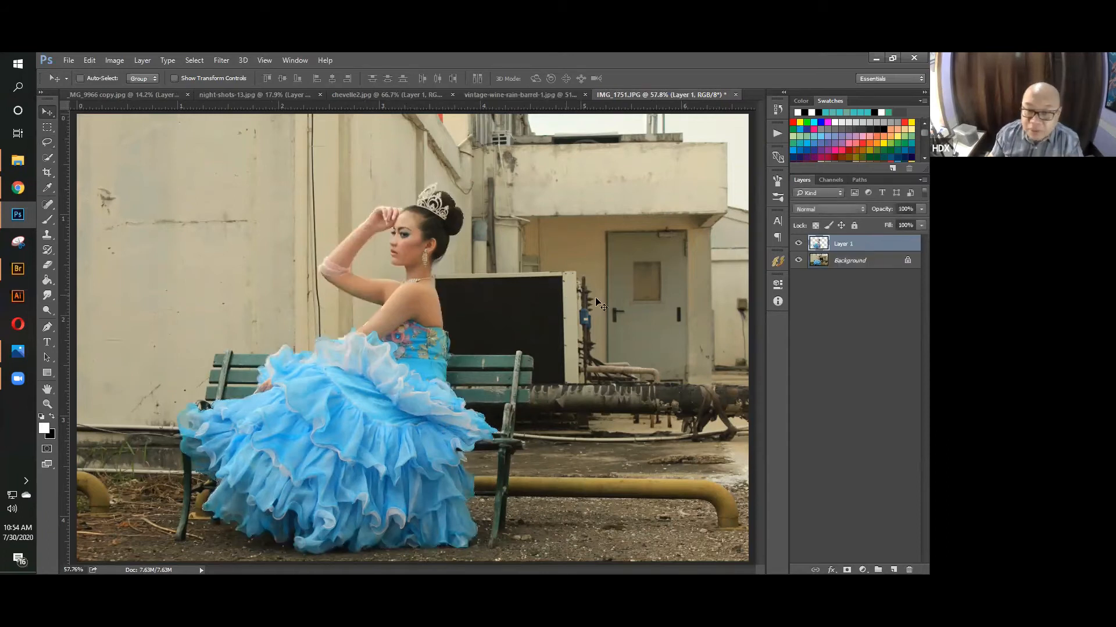
{"action": "left_click", "coordinate": [843, 260]}
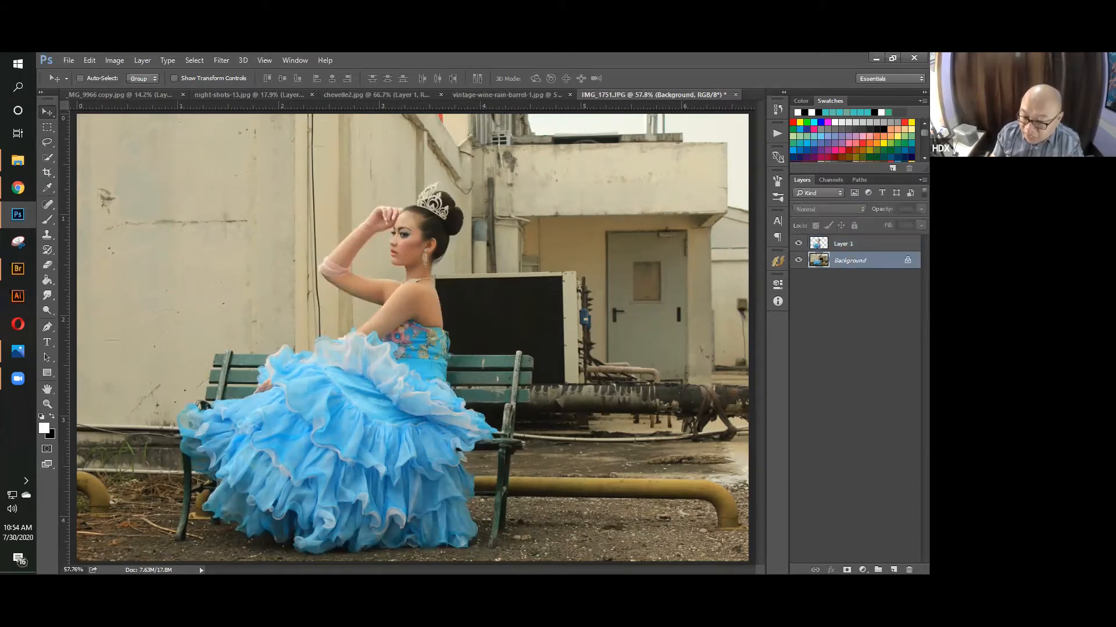
{"action": "left_click", "coordinate": [863, 570]}
{"action": "left_click", "coordinate": [846, 321]}
{"action": "mouse_move", "coordinate": [678, 314]}
{"action": "left_mouse_down"}
{"action": "mouse_move", "coordinate": [682, 323]}
{"action": "mouse_move", "coordinate": [680, 313]}
{"action": "left_mouse_up"}
{"action": "left_click", "coordinate": [893, 282]}
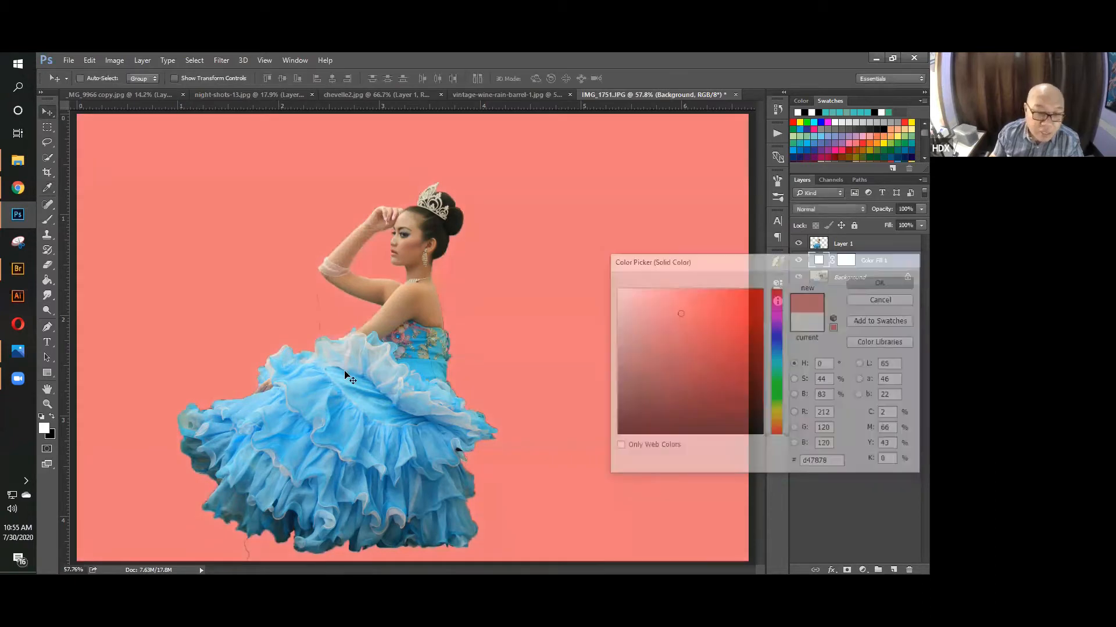
Erase the stray line below the elbow on Layer 1 using the Eraser at 100% opacity and size 30.
{"action": "left_click", "coordinate": [48, 407]}
{"action": "mouse_move", "coordinate": [342, 289]}
{"action": "left_mouse_down"}
{"action": "mouse_move", "coordinate": [385, 302]}
{"action": "mouse_move", "coordinate": [264, 333]}
{"action": "left_mouse_up"}
{"action": "left_click", "coordinate": [48, 265]}
{"action": "left_click", "coordinate": [842, 243]}
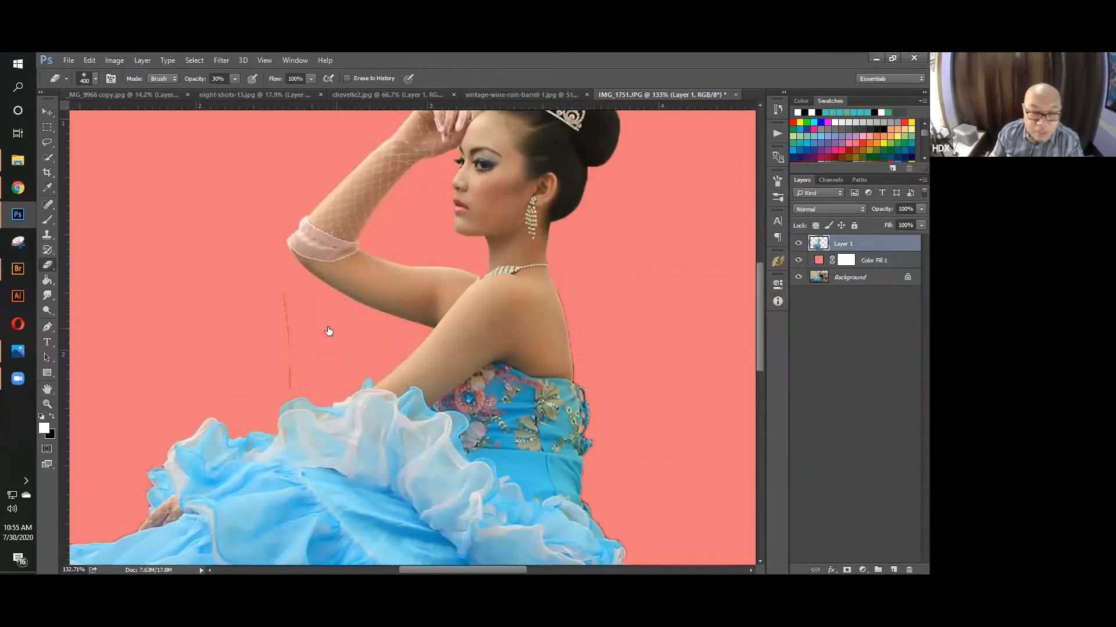
{"action": "key", "text": "0"}
{"action": "key", "text": "bracketleft"}
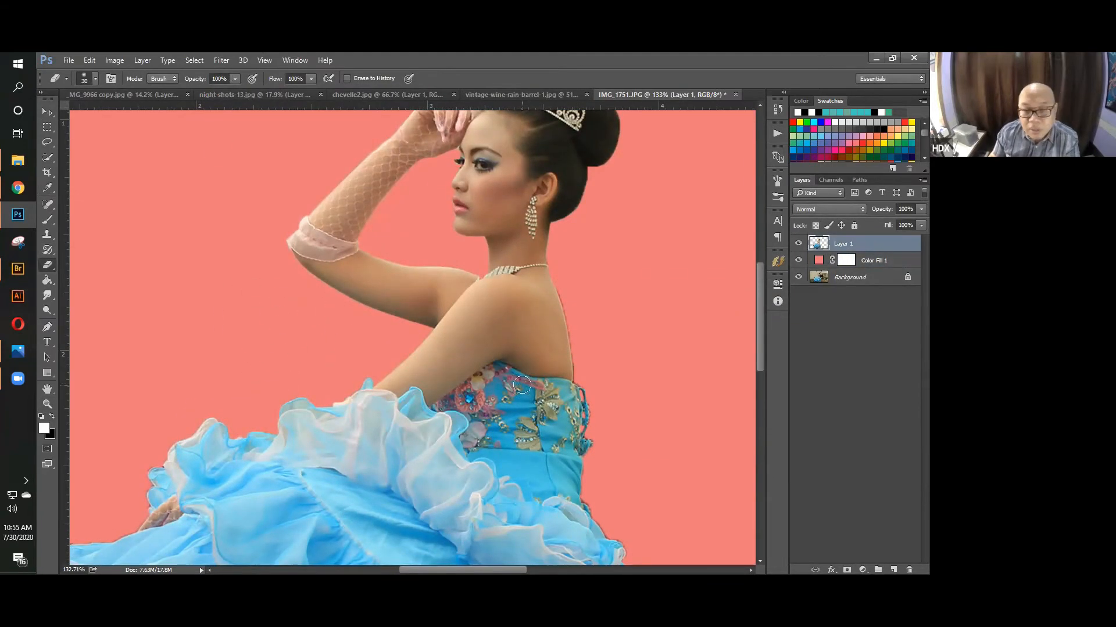
Trace a closed Pen path around the dark fringe along the woman's bare back.
{"action": "scroll", "coordinate": [325, 320], "scroll_direction": "up", "scroll_amount": 5}
{"action": "scroll", "coordinate": [342, 302], "scroll_direction": "up", "scroll_amount": 1}
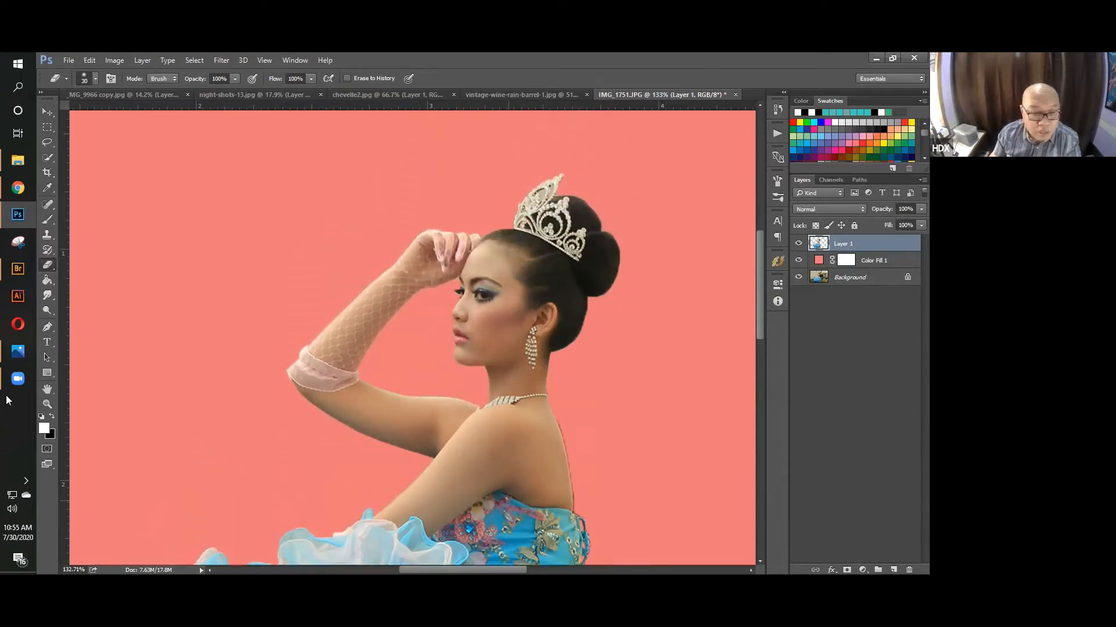
{"action": "left_click", "coordinate": [48, 404]}
{"action": "mouse_move", "coordinate": [532, 454]}
{"action": "left_mouse_down"}
{"action": "mouse_move", "coordinate": [452, 426]}
{"action": "mouse_move", "coordinate": [562, 466]}
{"action": "mouse_move", "coordinate": [373, 339]}
{"action": "mouse_move", "coordinate": [388, 399]}
{"action": "mouse_move", "coordinate": [256, 309]}
{"action": "left_mouse_up"}
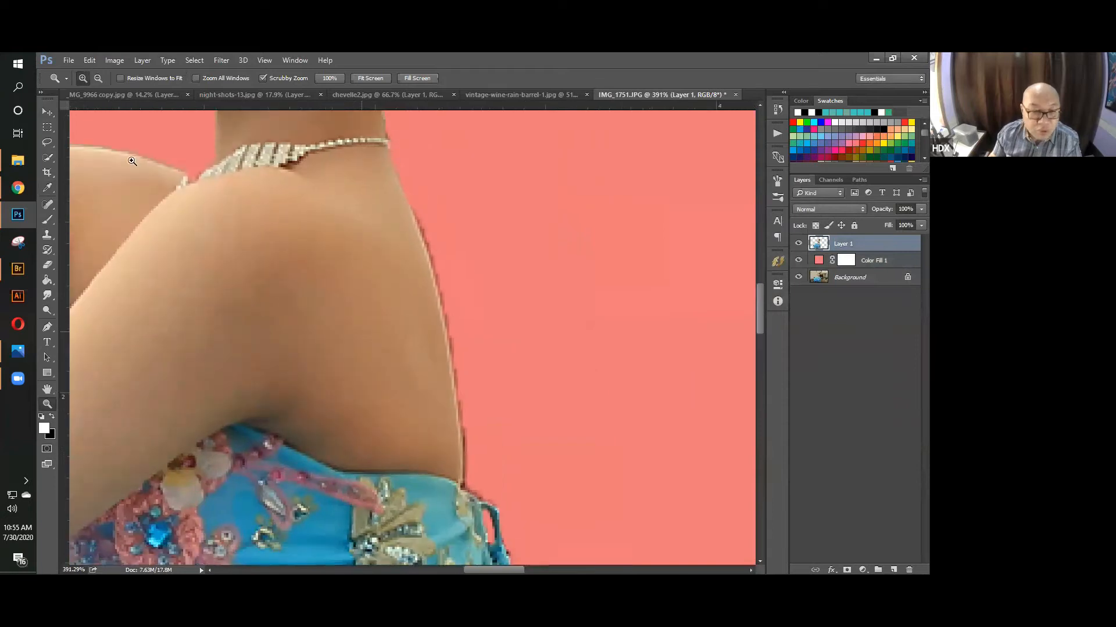
{"action": "left_click", "coordinate": [48, 327]}
{"action": "left_click", "coordinate": [407, 197]}
{"action": "left_click_drag", "start_coordinate": [462, 485], "coordinate": [458, 563]}
{"action": "left_click", "coordinate": [462, 404], "text": "alt"}
{"action": "left_click_drag", "start_coordinate": [558, 404], "coordinate": [562, 391]}
{"action": "left_click_drag", "start_coordinate": [576, 215], "coordinate": [586, 329]}
{"action": "left_click", "coordinate": [424, 244]}
Convert the path along the back to a selection, delete the enclosed fringe pixels and deselect.
{"action": "right_click", "coordinate": [493, 258]}
{"action": "left_click", "coordinate": [531, 318]}
{"action": "left_click", "coordinate": [573, 213]}
{"action": "key", "text": "Delete"}
{"action": "key", "text": "ctrl+d"}
Erase leftover background along the edge of the cut-out woman's dress on Layer 1.
{"action": "left_click", "coordinate": [47, 405]}
{"action": "left_click_drag", "start_coordinate": [418, 360], "coordinate": [348, 360]}
{"action": "left_click_drag", "start_coordinate": [302, 471], "coordinate": [593, 209]}
{"action": "left_click_drag", "start_coordinate": [364, 378], "coordinate": [449, 348]}
{"action": "left_click_drag", "start_coordinate": [465, 512], "coordinate": [427, 145]}
{"action": "left_click", "coordinate": [47, 265]}
{"action": "left_click_drag", "start_coordinate": [227, 359], "coordinate": [230, 412]}
Delete the Color Fill 1 layer beneath the cut-out woman and fit the whole image in view.
{"action": "key", "text": "ctrl+minus"}
{"action": "key", "text": "ctrl+minus"}
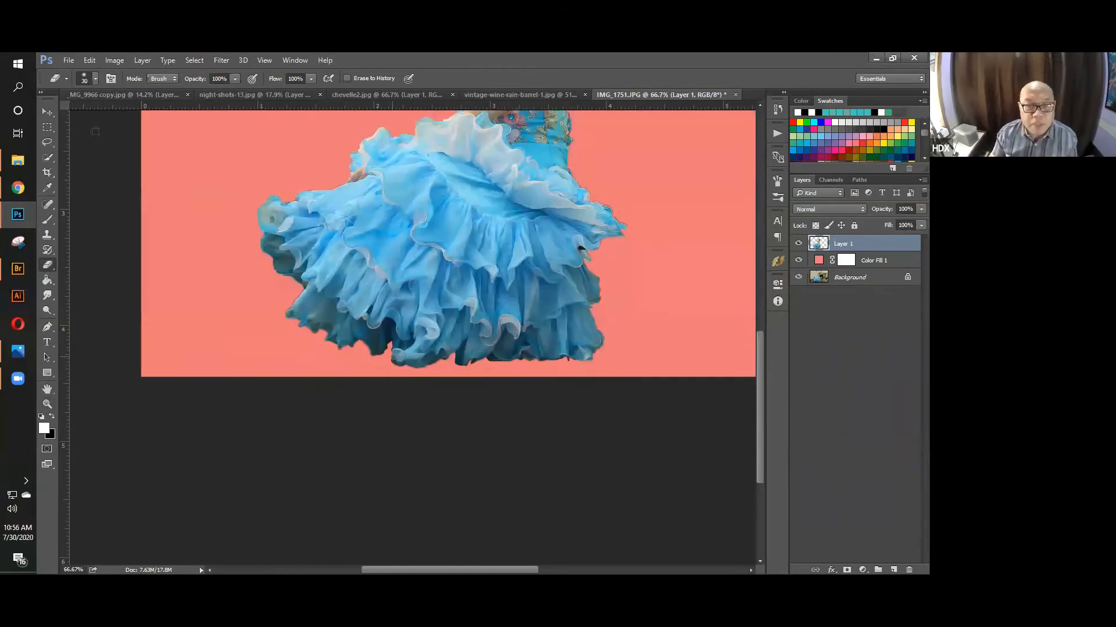
{"action": "left_click_drag", "start_coordinate": [587, 122], "coordinate": [489, 342]}
{"action": "key", "text": "v"}
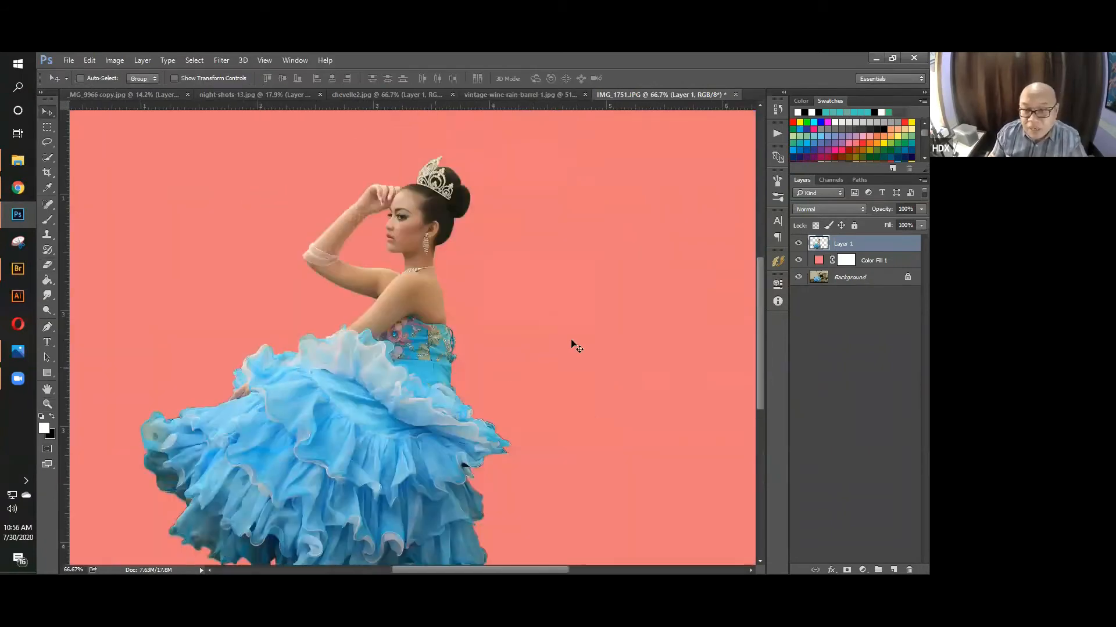
{"action": "left_click", "coordinate": [886, 258]}
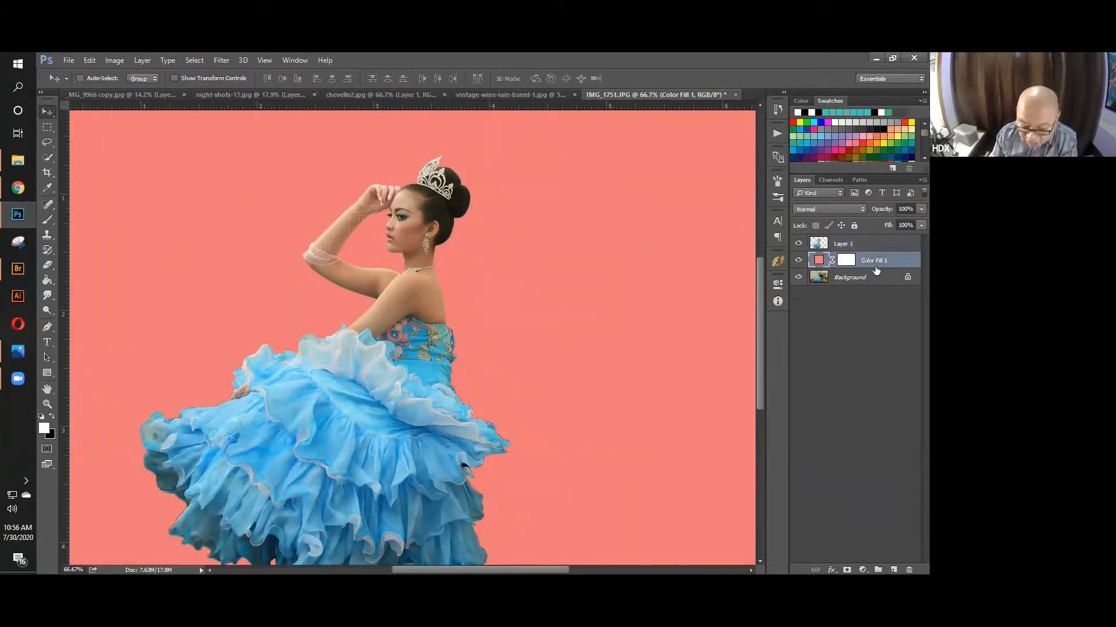
{"action": "key", "text": "Delete"}
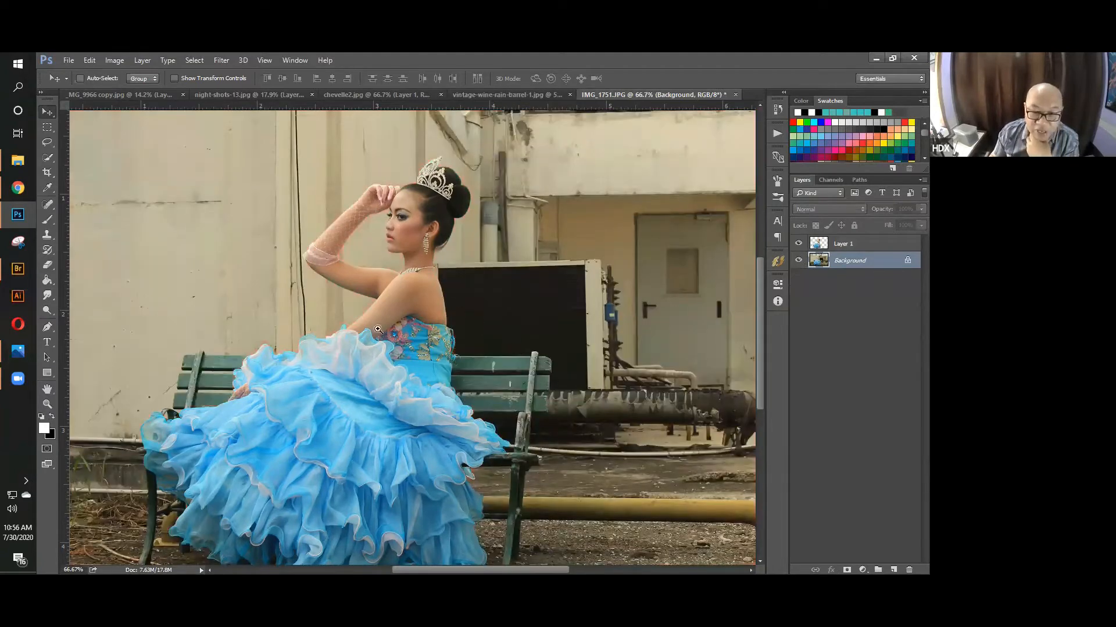
{"action": "key", "text": "ctrl+0"}
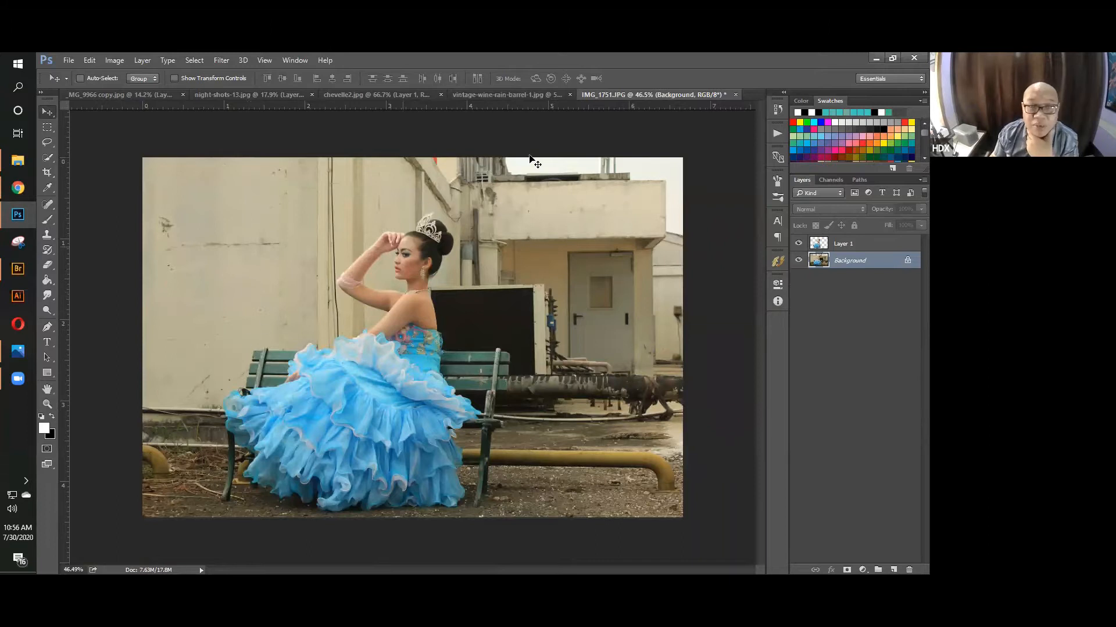
Open canvas.JPG from the project folder through Camera Raw as a normal image, leaving its raw settings unadjusted.
{"action": "left_click", "coordinate": [22, 167]}
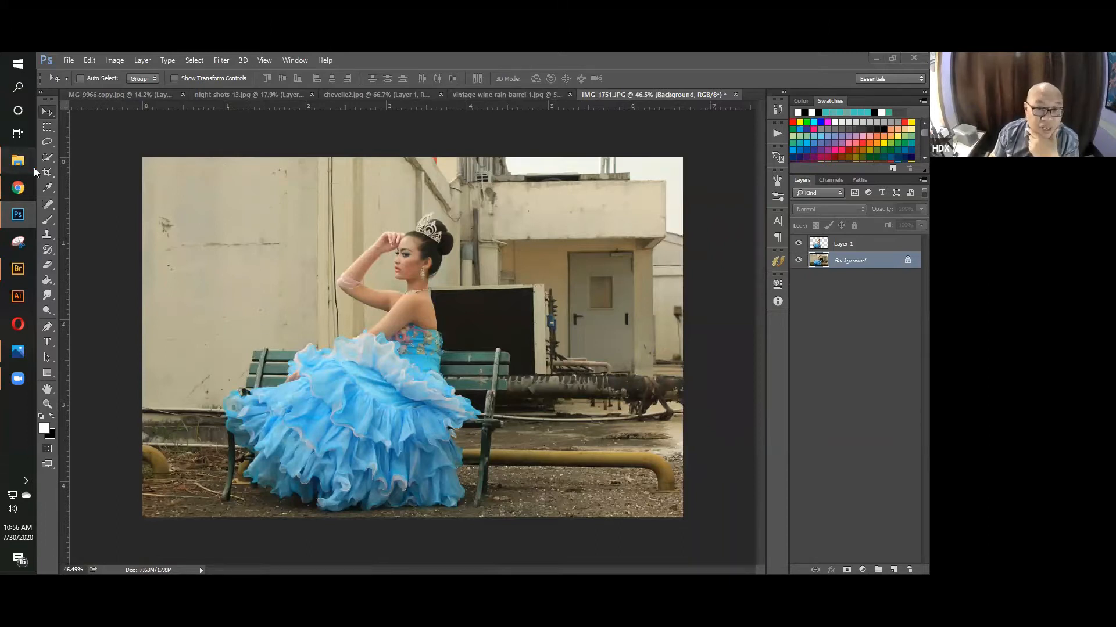
{"action": "right_click", "coordinate": [455, 203]}
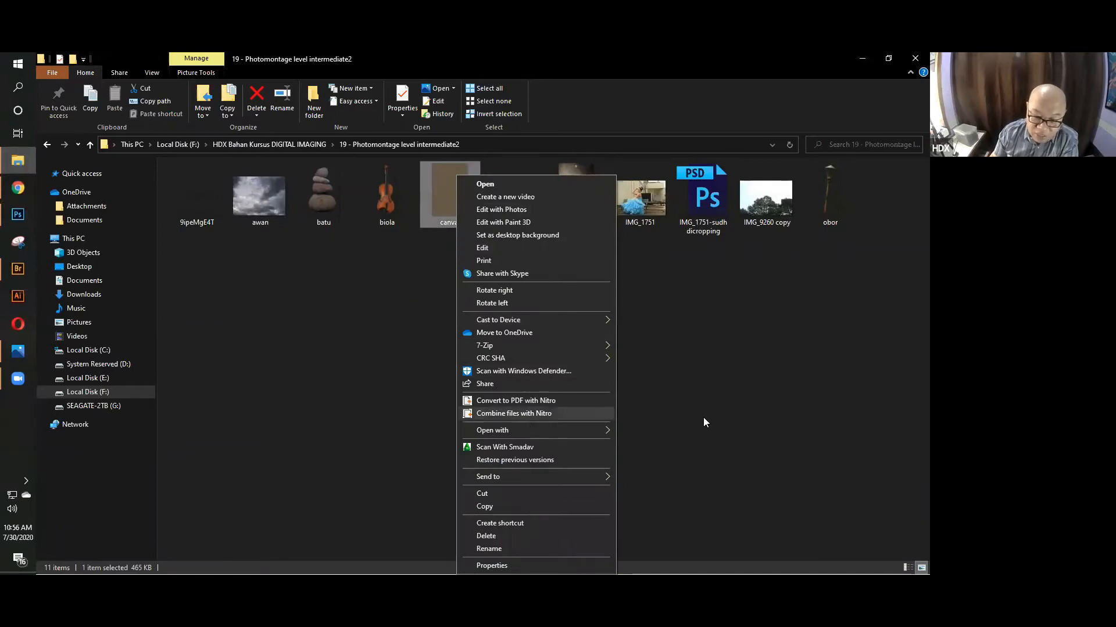
{"action": "mouse_move", "coordinate": [530, 431]}
{"action": "left_click", "coordinate": [698, 494]}
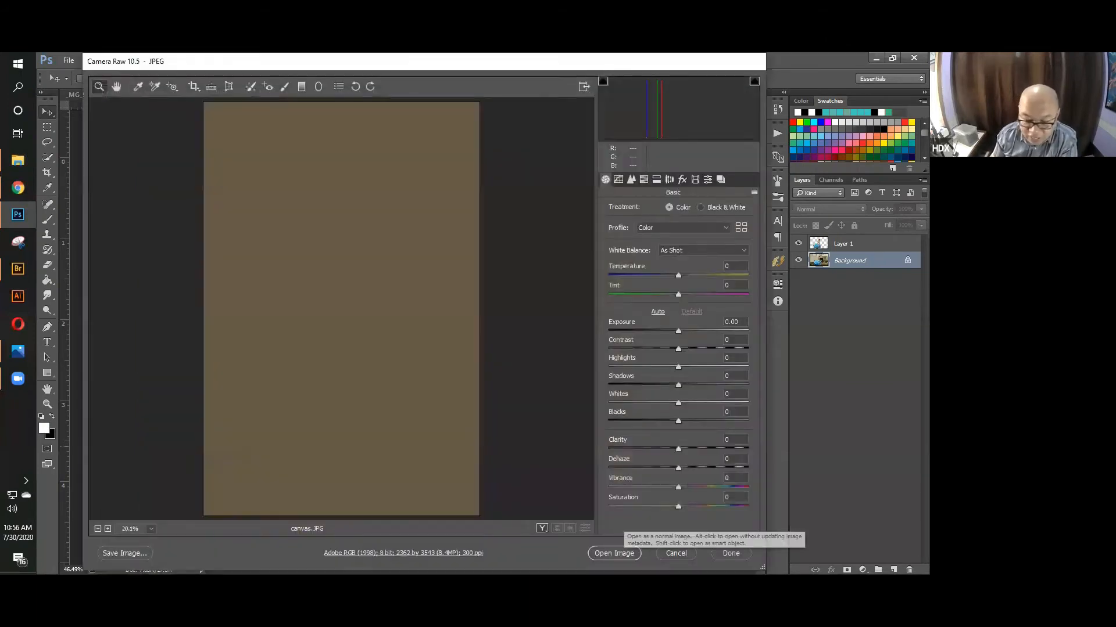
{"action": "left_click", "coordinate": [624, 554]}
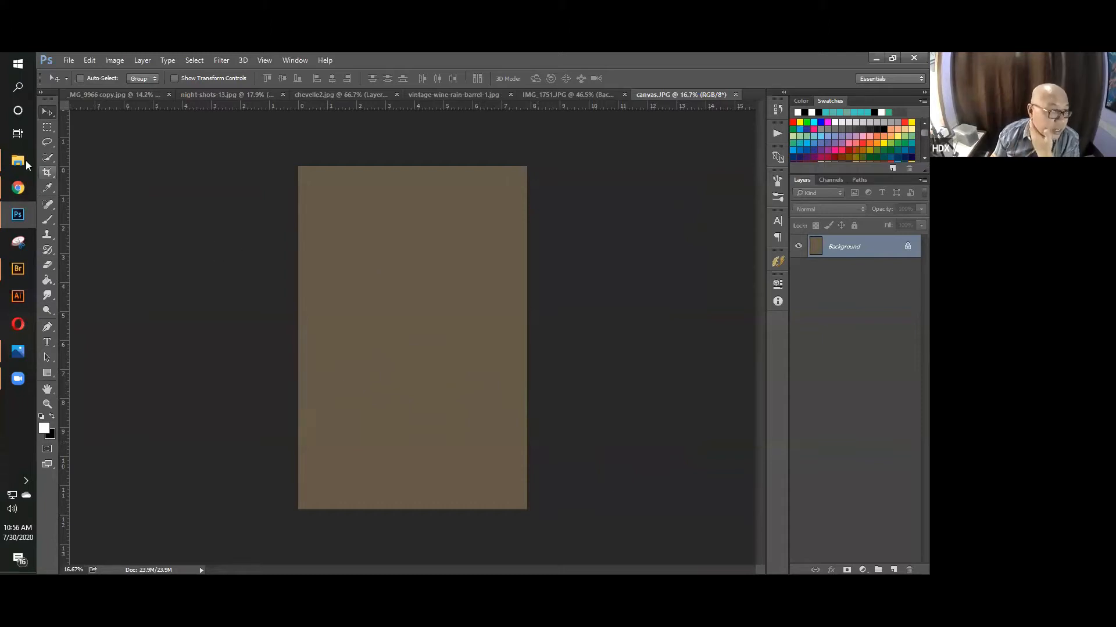
Place the green meadow photo from the project folder onto the canvas, enlarged and aligned to the canvas's lower edge.
{"action": "mouse_move", "coordinate": [23, 165]}
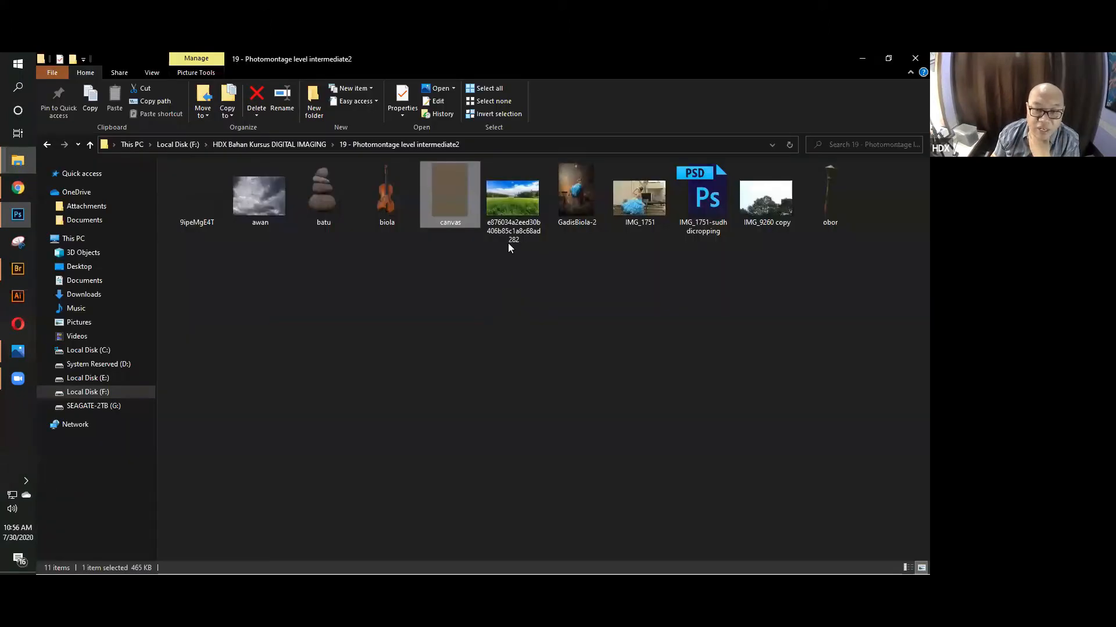
{"action": "left_click_drag", "start_coordinate": [516, 208], "coordinate": [17, 214]}
{"action": "left_click_drag", "start_coordinate": [377, 372], "coordinate": [377, 372]}
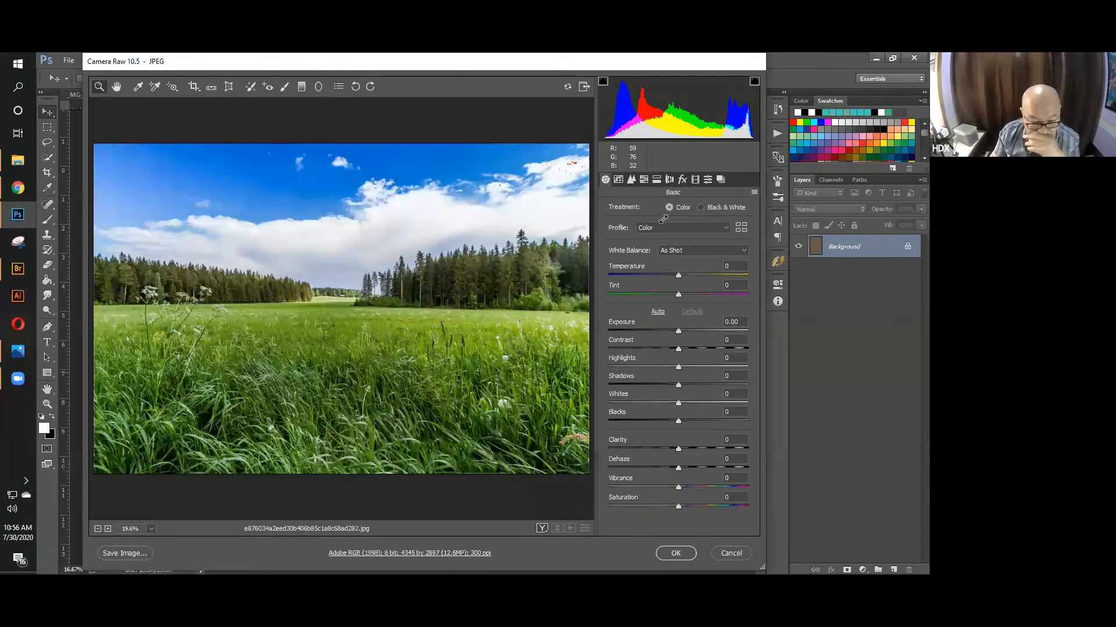
{"action": "key", "text": "Return"}
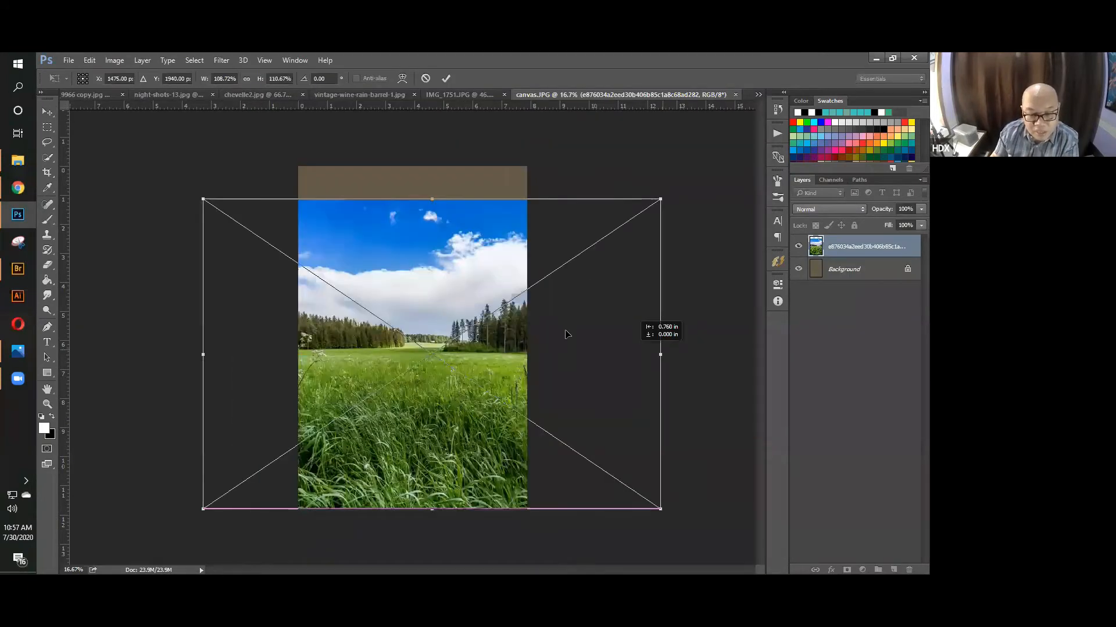
{"action": "left_click_drag", "start_coordinate": [567, 334], "coordinate": [568, 350]}
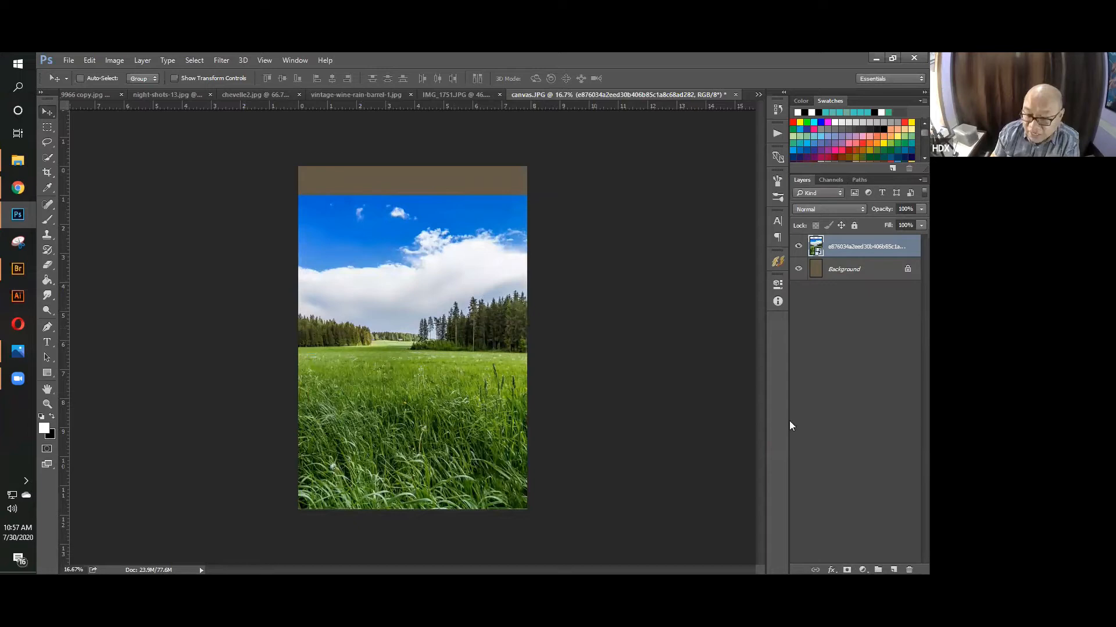
Add a layer mask to the meadow layer and paint it black over the blue sky and the tree line.
{"action": "left_click", "coordinate": [847, 570]}
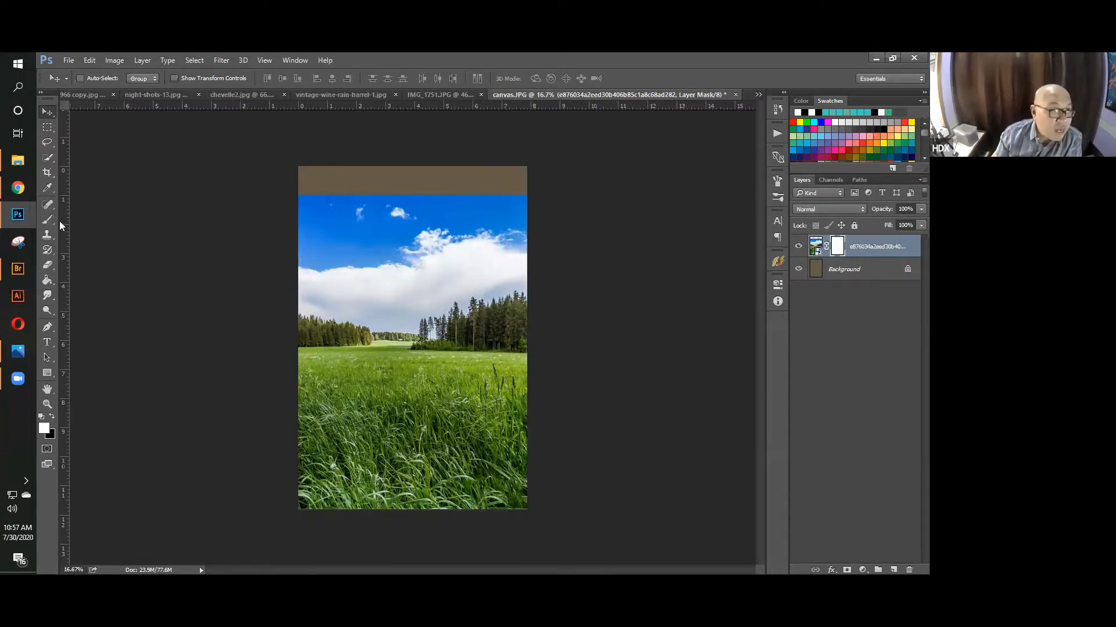
{"action": "key", "text": "x"}
{"action": "key", "text": "b"}
{"action": "mouse_move", "coordinate": [269, 211]}
{"action": "left_mouse_down"}
{"action": "mouse_move", "coordinate": [574, 213]}
{"action": "mouse_move", "coordinate": [212, 205]}
{"action": "mouse_move", "coordinate": [520, 222]}
{"action": "mouse_move", "coordinate": [374, 229]}
{"action": "mouse_move", "coordinate": [400, 253]}
{"action": "mouse_move", "coordinate": [503, 263]}
{"action": "mouse_move", "coordinate": [436, 280]}
{"action": "mouse_move", "coordinate": [523, 285]}
{"action": "mouse_move", "coordinate": [239, 286]}
{"action": "mouse_move", "coordinate": [497, 288]}
{"action": "mouse_move", "coordinate": [206, 323]}
{"action": "mouse_move", "coordinate": [571, 317]}
{"action": "mouse_move", "coordinate": [398, 319]}
{"action": "left_mouse_up"}
{"action": "key", "text": "bracketleft"}
{"action": "key", "text": "bracketleft"}
{"action": "key", "text": "bracketleft"}
{"action": "key", "text": "bracketleft"}
{"action": "key", "text": "bracketleft"}
{"action": "mouse_move", "coordinate": [293, 331]}
{"action": "left_mouse_down"}
{"action": "mouse_move", "coordinate": [540, 337]}
{"action": "mouse_move", "coordinate": [286, 339]}
{"action": "mouse_move", "coordinate": [390, 345]}
{"action": "mouse_move", "coordinate": [557, 340]}
{"action": "mouse_move", "coordinate": [375, 325]}
{"action": "mouse_move", "coordinate": [419, 321]}
{"action": "left_mouse_up"}
Soften the upper edge of the grass on the meadow mask with a 1000 px black brush at 50% opacity.
{"action": "key", "text": "bracketright"}
{"action": "key", "text": "bracketright"}
{"action": "key", "text": "bracketright"}
{"action": "key", "text": "bracketright"}
{"action": "key", "text": "bracketright"}
{"action": "key", "text": "bracketright"}
{"action": "key", "text": "5"}
{"action": "mouse_move", "coordinate": [281, 341]}
{"action": "left_mouse_down"}
{"action": "mouse_move", "coordinate": [382, 332]}
{"action": "mouse_move", "coordinate": [535, 340]}
{"action": "left_mouse_up"}
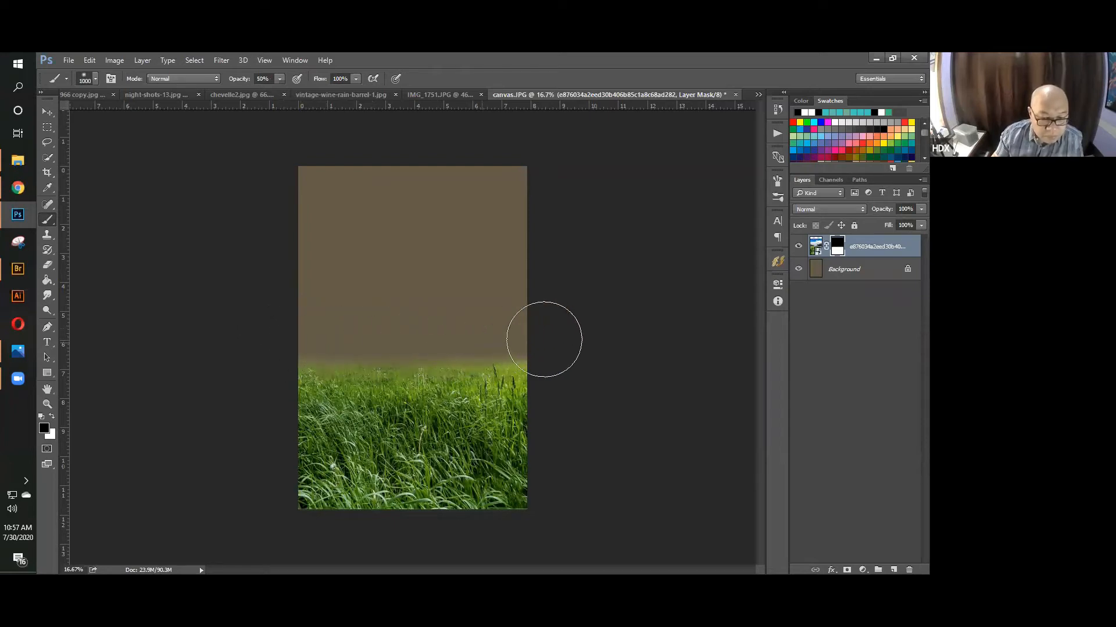
{"action": "left_click", "coordinate": [47, 113]}
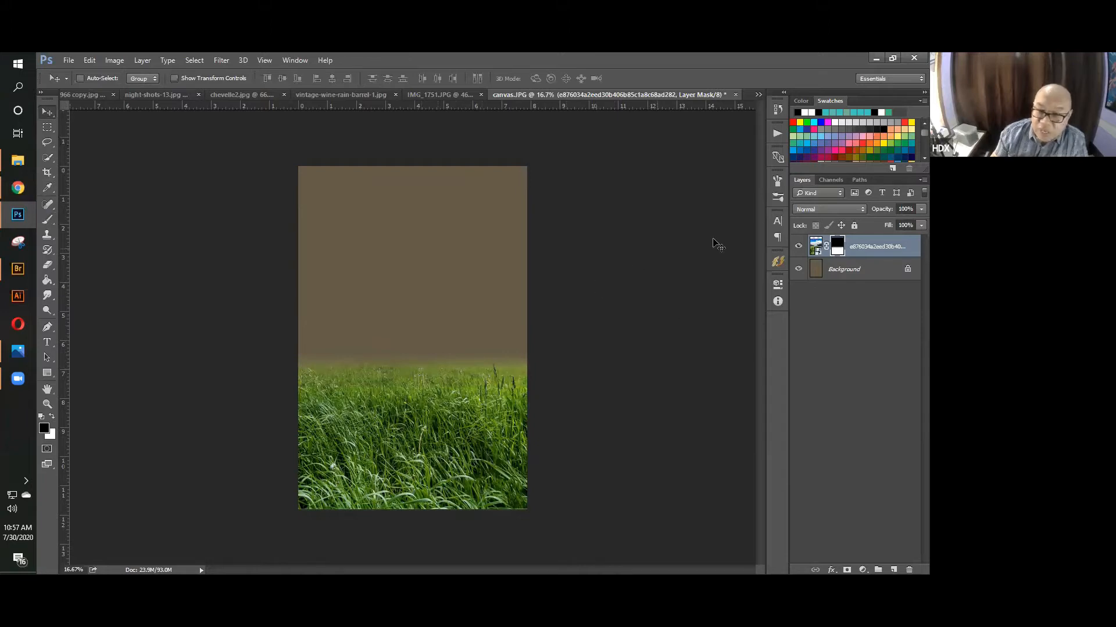
Place the awan cloud photo onto the canvas, scaled to about 207% wide and 209% high to cover the area above the grass.
{"action": "left_click", "coordinate": [20, 165]}
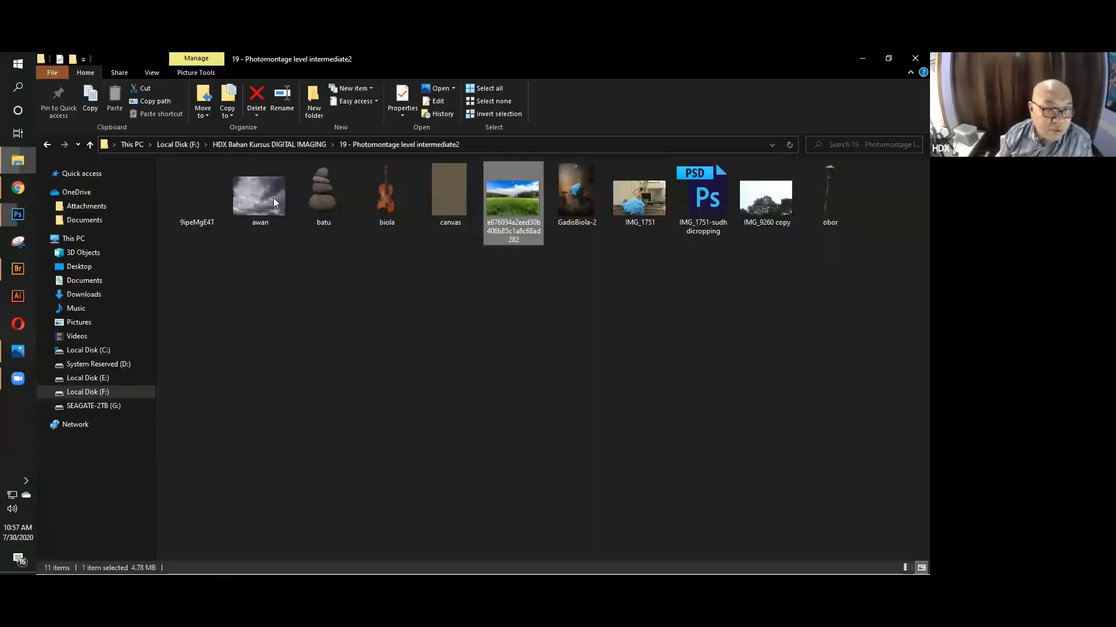
{"action": "left_click", "coordinate": [18, 215]}
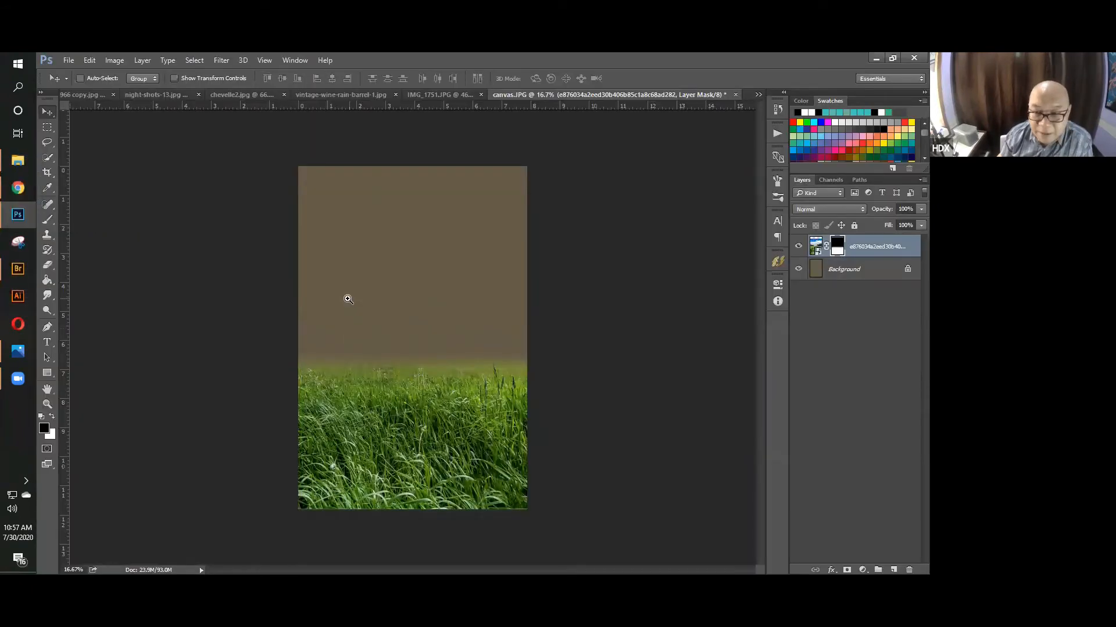
{"action": "key", "text": "ctrl+shift+a"}
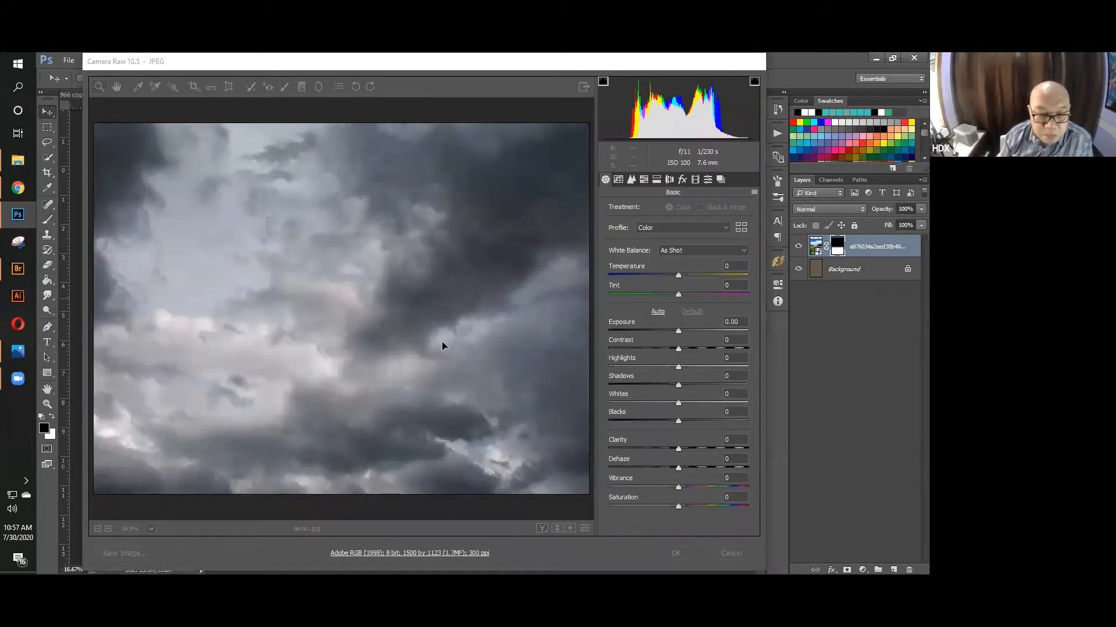
{"action": "key", "text": "Return"}
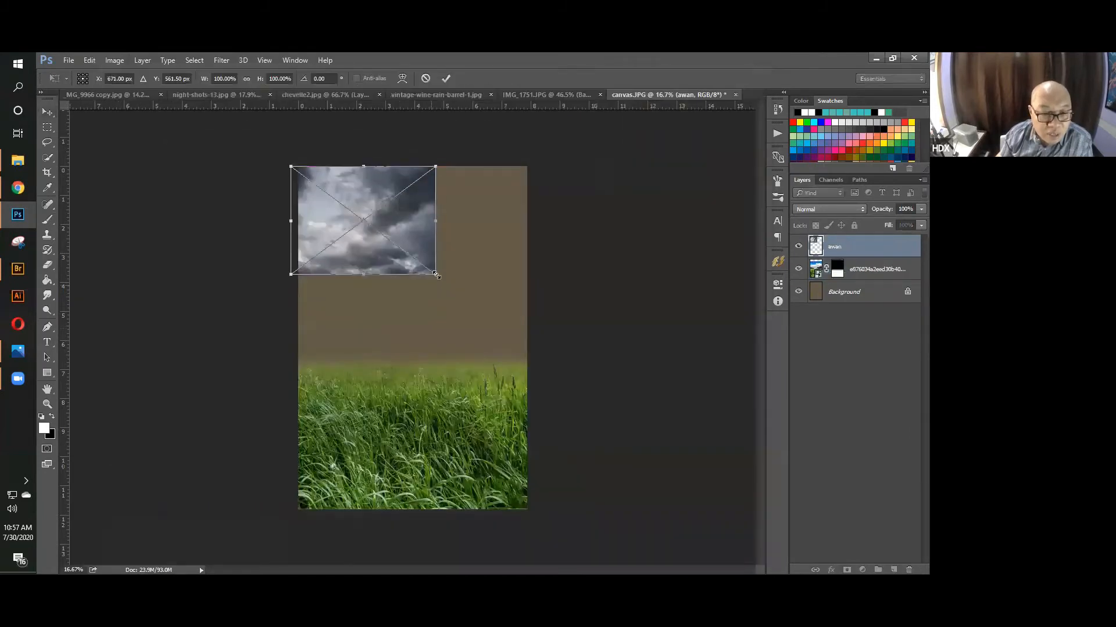
{"action": "left_click_drag", "start_coordinate": [572, 378], "coordinate": [591, 394]}
{"action": "left_click_drag", "start_coordinate": [480, 300], "coordinate": [476, 315]}
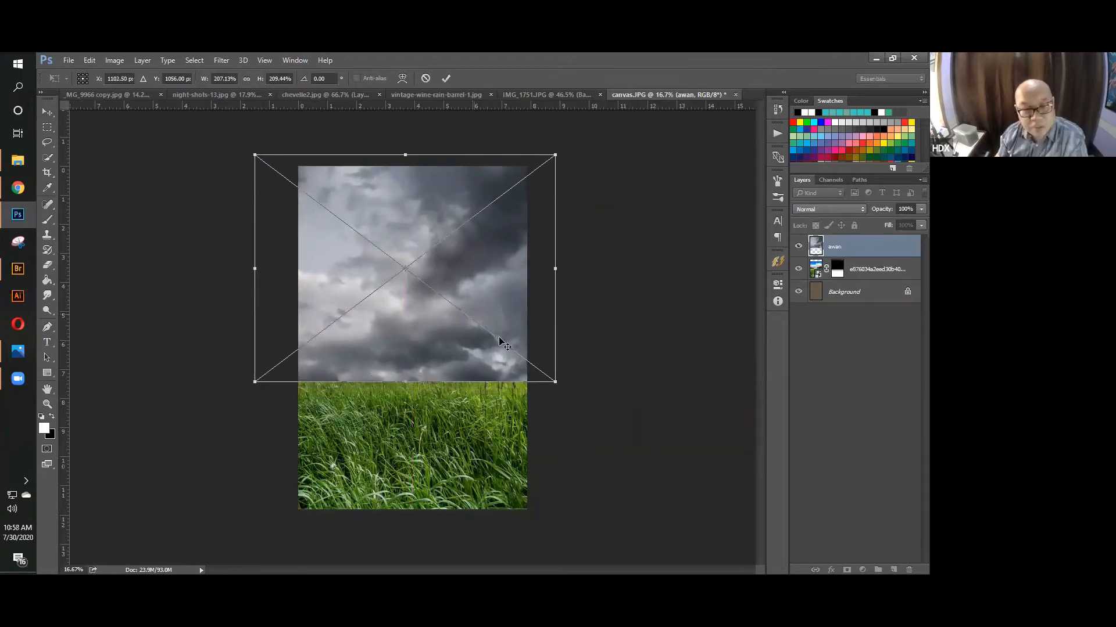
{"action": "key", "text": "Return"}
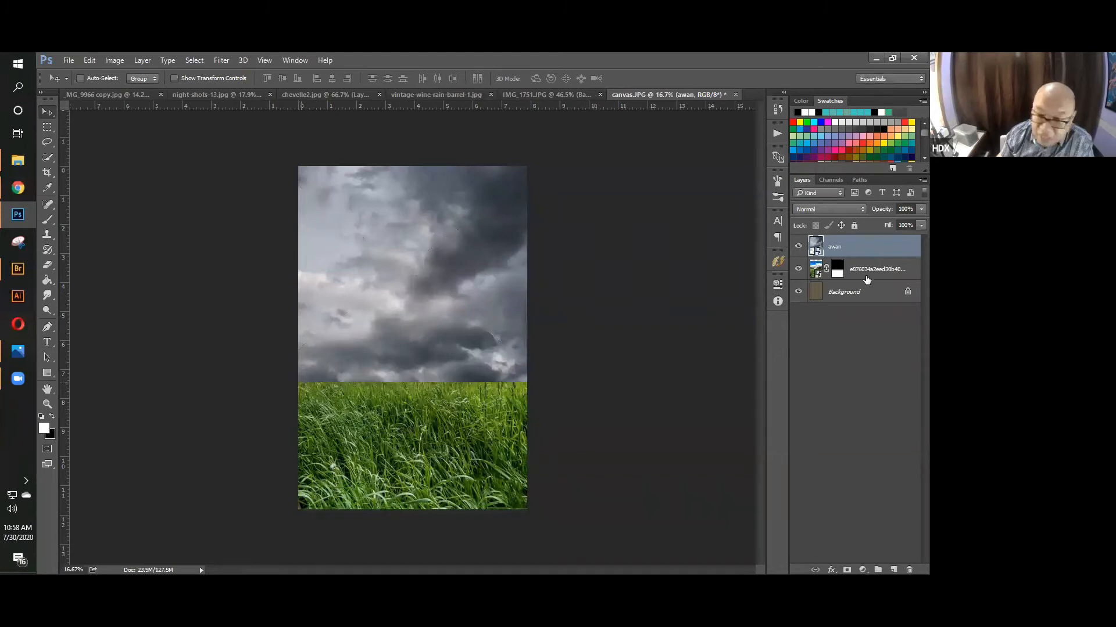
Add a layer mask to the awan layer and paint its lower edge black at 100% opacity to blend it into the grass.
{"action": "left_click", "coordinate": [847, 570]}
{"action": "left_click", "coordinate": [47, 219]}
{"action": "key", "text": "x"}
{"action": "mouse_move", "coordinate": [403, 389]}
{"action": "left_mouse_down"}
{"action": "mouse_move", "coordinate": [327, 378]}
{"action": "mouse_move", "coordinate": [292, 392]}
{"action": "mouse_move", "coordinate": [549, 402]}
{"action": "mouse_move", "coordinate": [279, 404]}
{"action": "mouse_move", "coordinate": [566, 405]}
{"action": "mouse_move", "coordinate": [326, 408]}
{"action": "mouse_move", "coordinate": [559, 409]}
{"action": "mouse_move", "coordinate": [143, 438]}
{"action": "left_mouse_up"}
{"action": "key", "text": "0"}
{"action": "mouse_move", "coordinate": [249, 399]}
{"action": "left_mouse_down"}
{"action": "mouse_move", "coordinate": [563, 403]}
{"action": "mouse_move", "coordinate": [256, 416]}
{"action": "mouse_move", "coordinate": [294, 403]}
{"action": "mouse_move", "coordinate": [553, 403]}
{"action": "mouse_move", "coordinate": [361, 410]}
{"action": "mouse_move", "coordinate": [339, 416]}
{"action": "mouse_move", "coordinate": [540, 404]}
{"action": "mouse_move", "coordinate": [244, 436]}
{"action": "mouse_move", "coordinate": [564, 425]}
{"action": "left_mouse_up"}
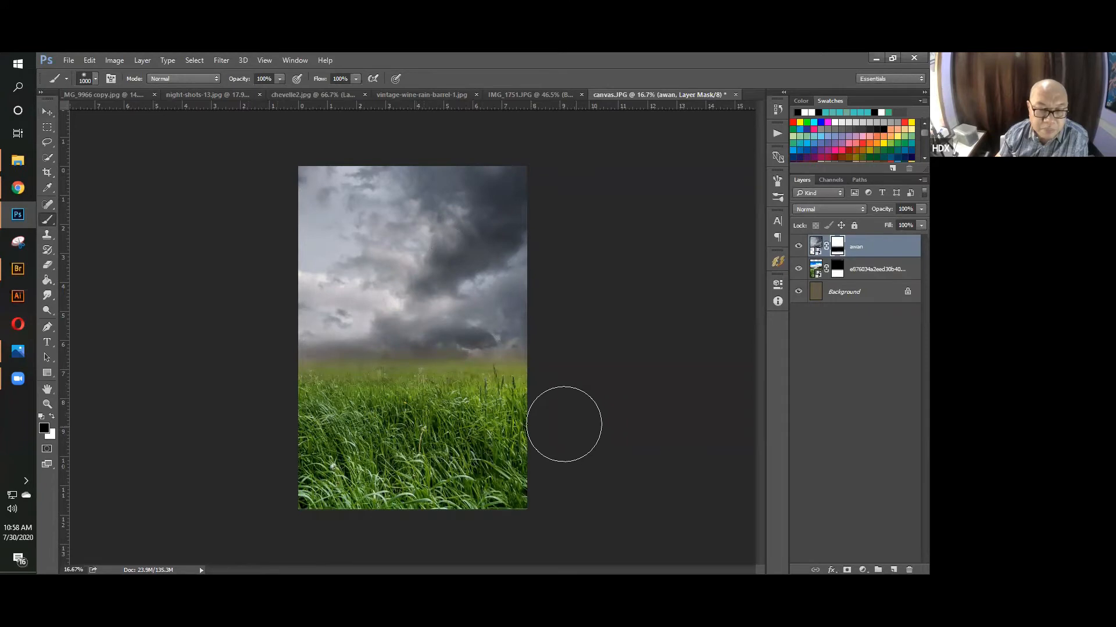
{"action": "left_click", "coordinate": [47, 111]}
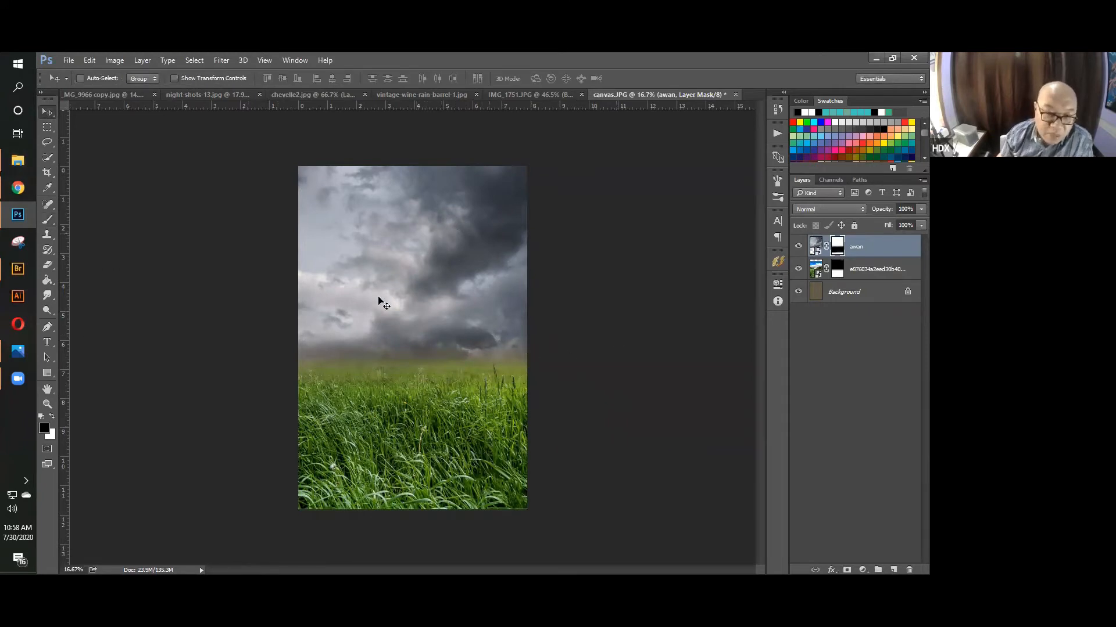
Set the blend mode of both the awan layer and the meadow layer to Overlay.
{"action": "left_click", "coordinate": [821, 210]}
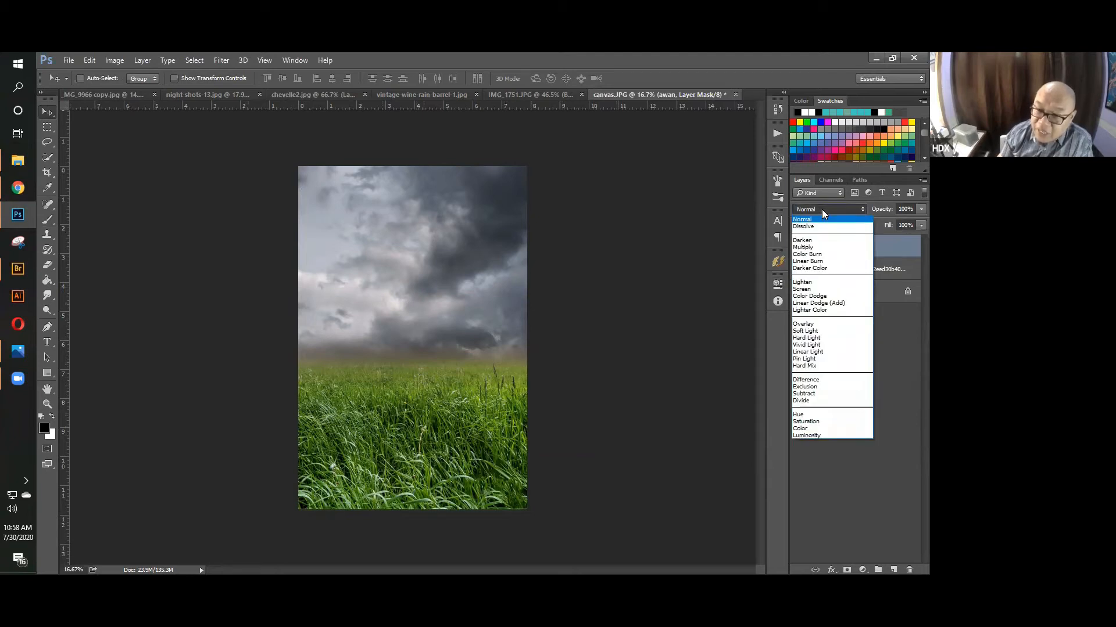
{"action": "left_click", "coordinate": [816, 324]}
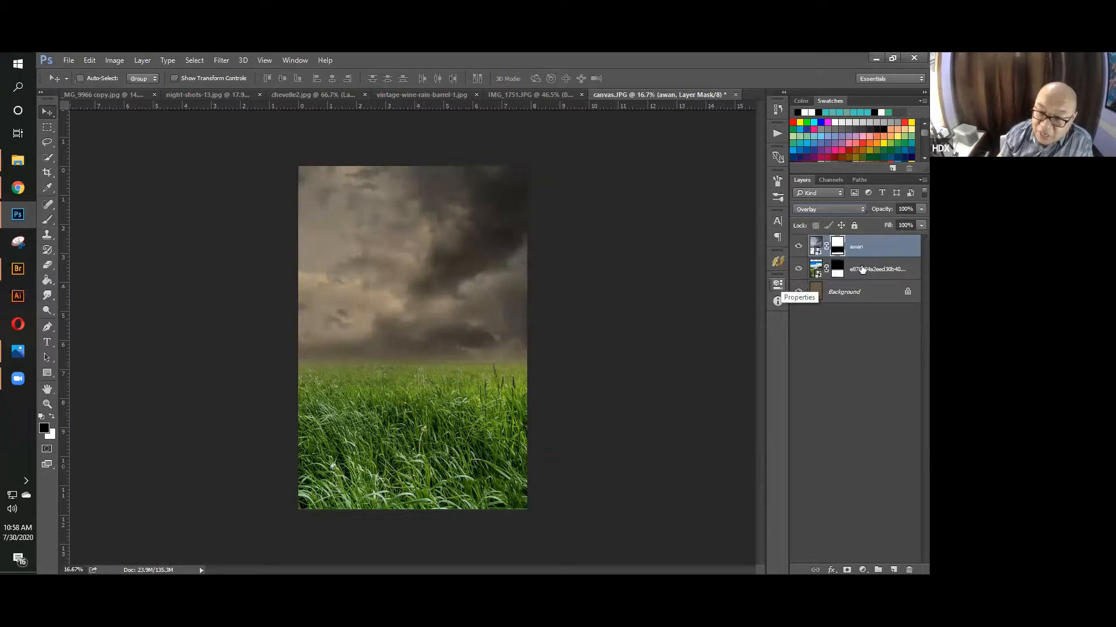
{"action": "left_click", "coordinate": [850, 264]}
{"action": "left_click", "coordinate": [824, 209]}
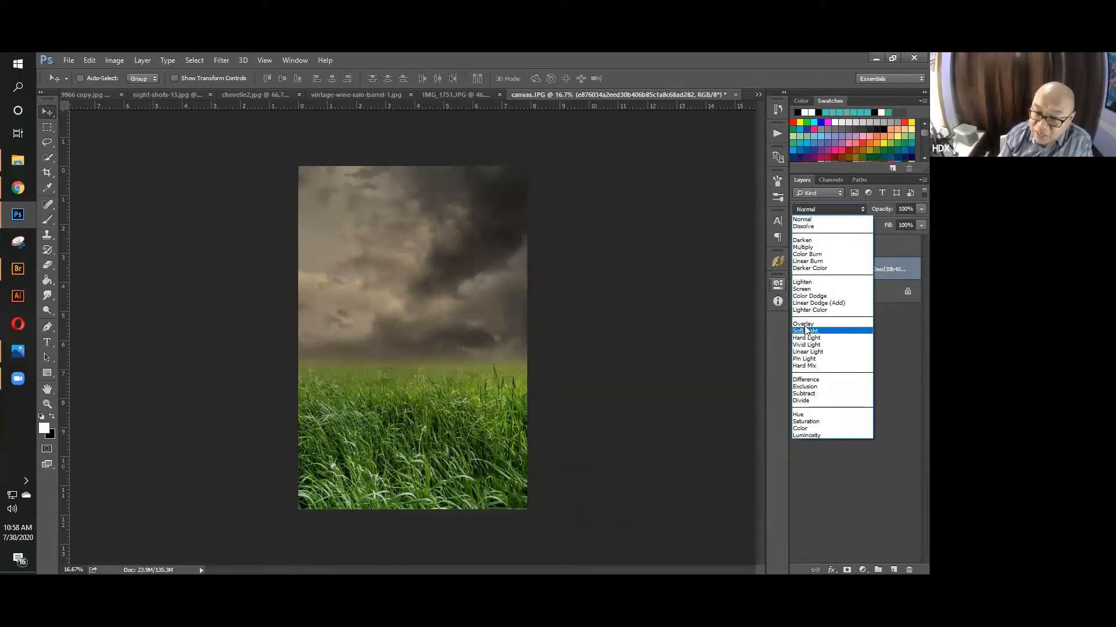
{"action": "left_click", "coordinate": [805, 324]}
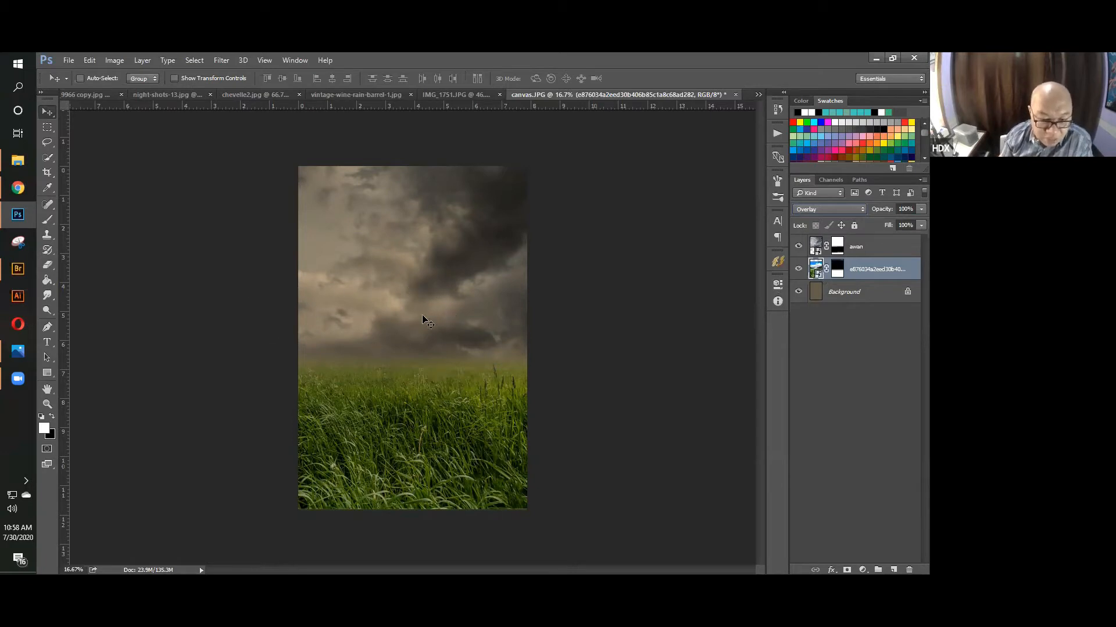
Place the IMG_9260 copy tree photo above the awan layer, scaled to about 47% wide and 43% high, with its base at the grass horizon.
{"action": "left_click", "coordinate": [864, 251]}
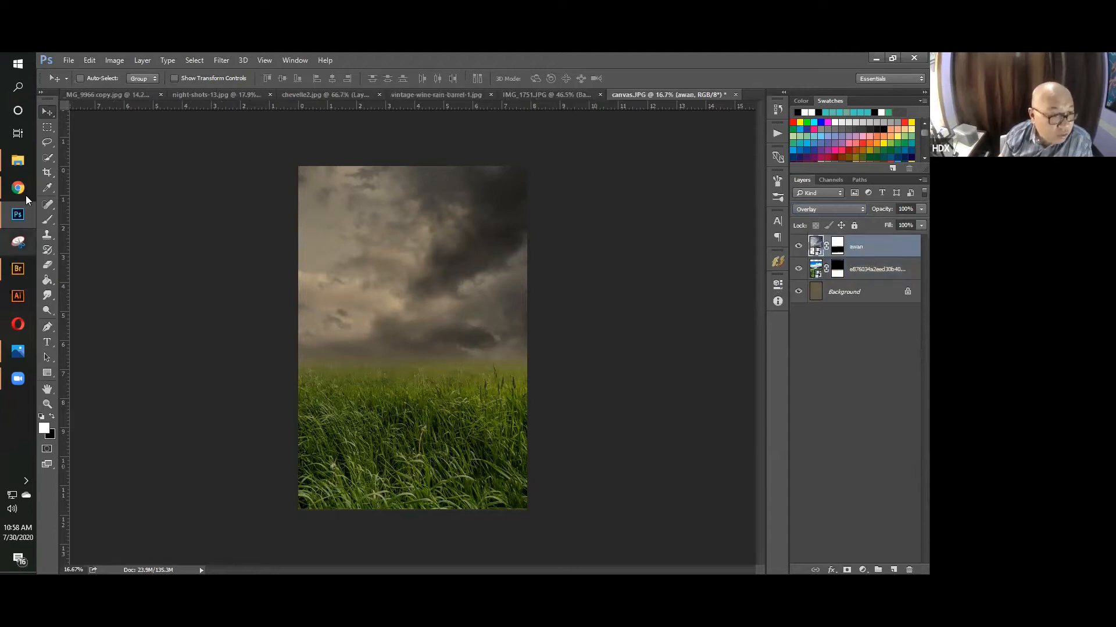
{"action": "left_click", "coordinate": [18, 165]}
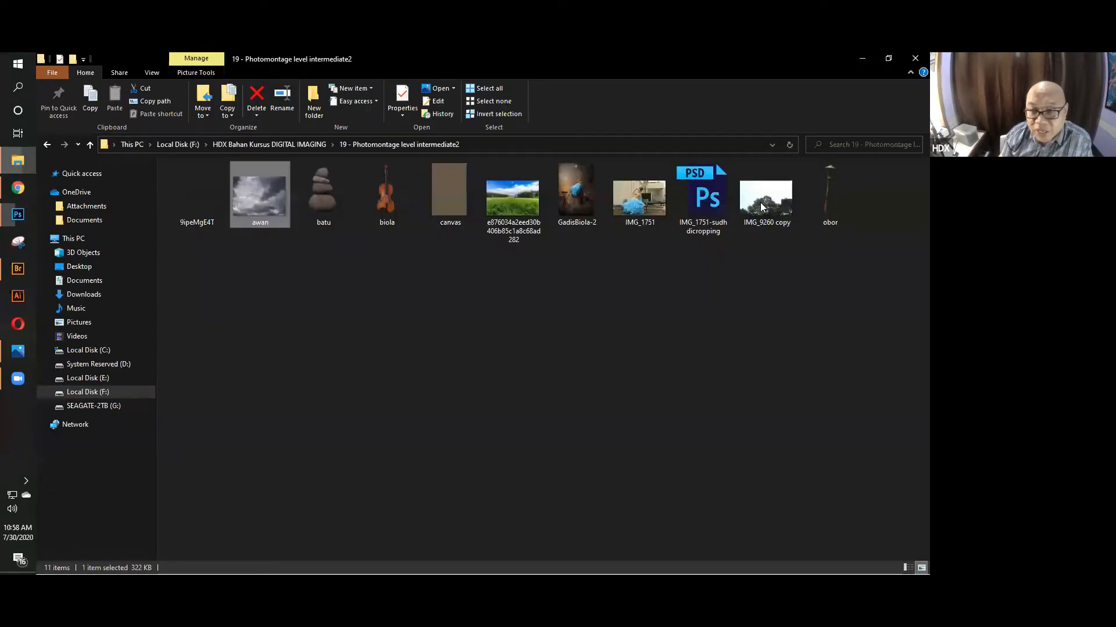
{"action": "left_click", "coordinate": [777, 214]}
{"action": "left_click_drag", "start_coordinate": [769, 212], "coordinate": [17, 215]}
{"action": "left_click_drag", "start_coordinate": [397, 334], "coordinate": [398, 334]}
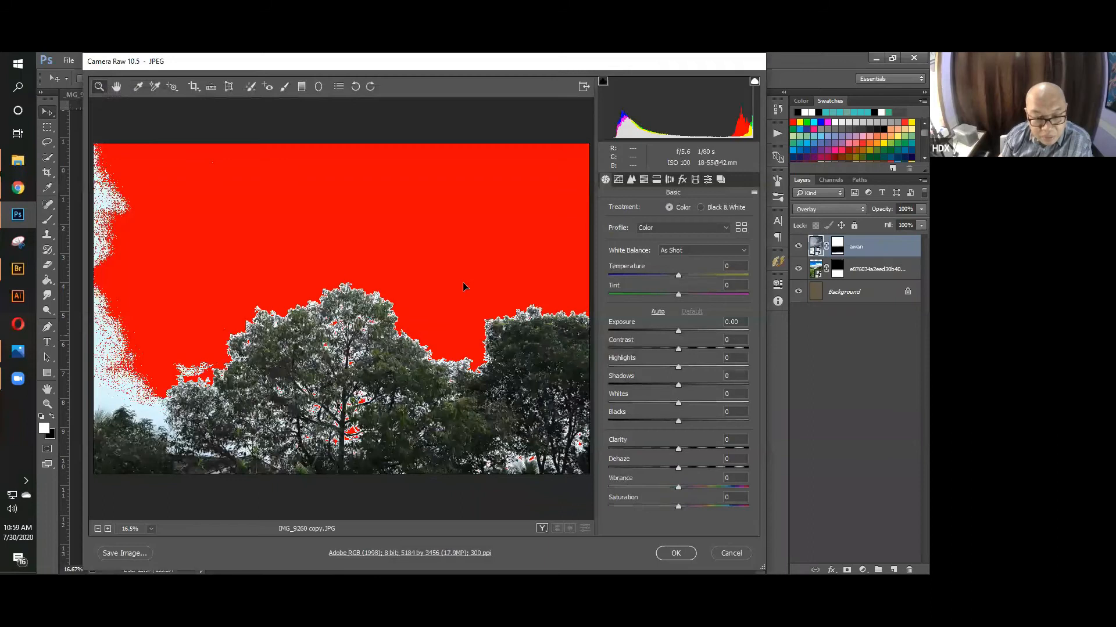
{"action": "key", "text": "Return"}
{"action": "left_click_drag", "start_coordinate": [492, 372], "coordinate": [486, 340]}
{"action": "mouse_move", "coordinate": [513, 234]}
{"action": "left_mouse_down"}
{"action": "mouse_move", "coordinate": [447, 276]}
{"action": "mouse_move", "coordinate": [523, 238]}
{"action": "left_mouse_up"}
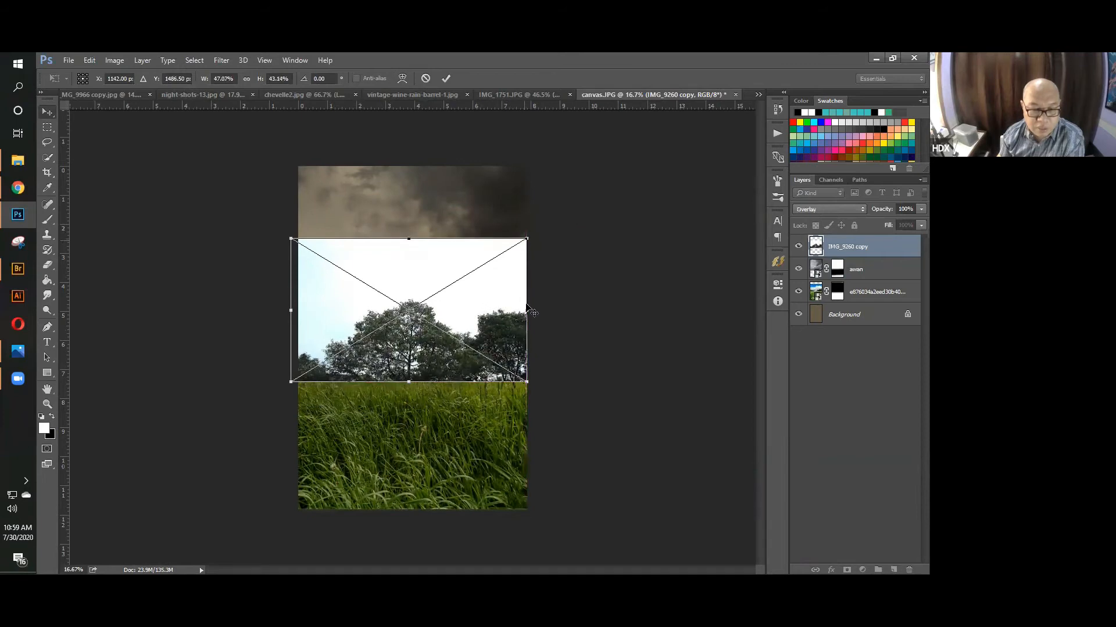
{"action": "key", "text": "Return"}
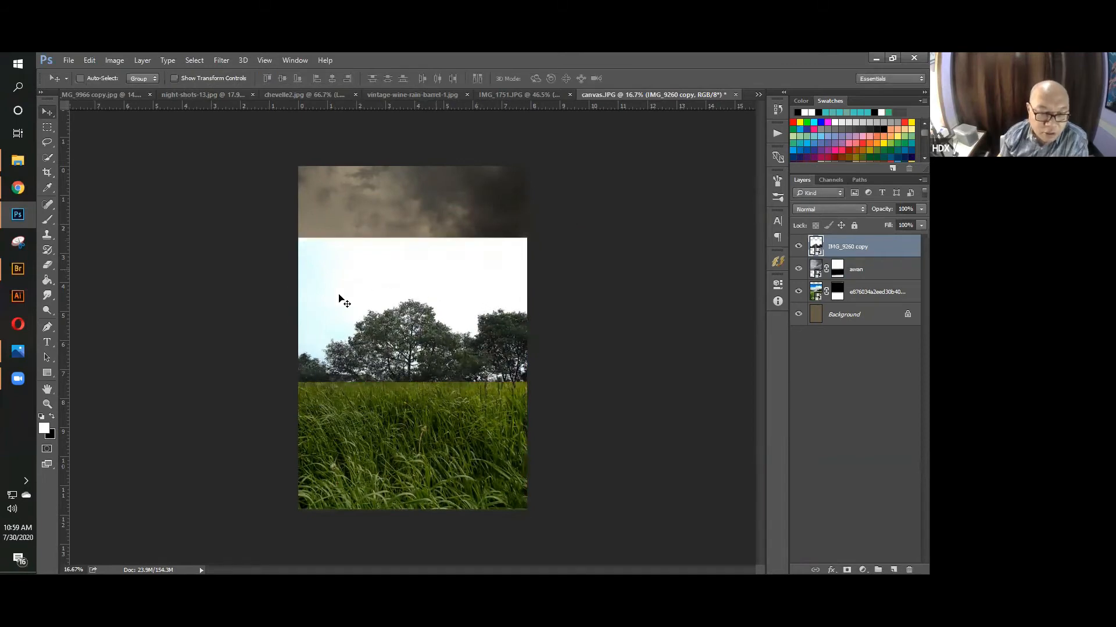
Set the blend mode of the tree photo layer to Multiply.
{"action": "left_click", "coordinate": [834, 209]}
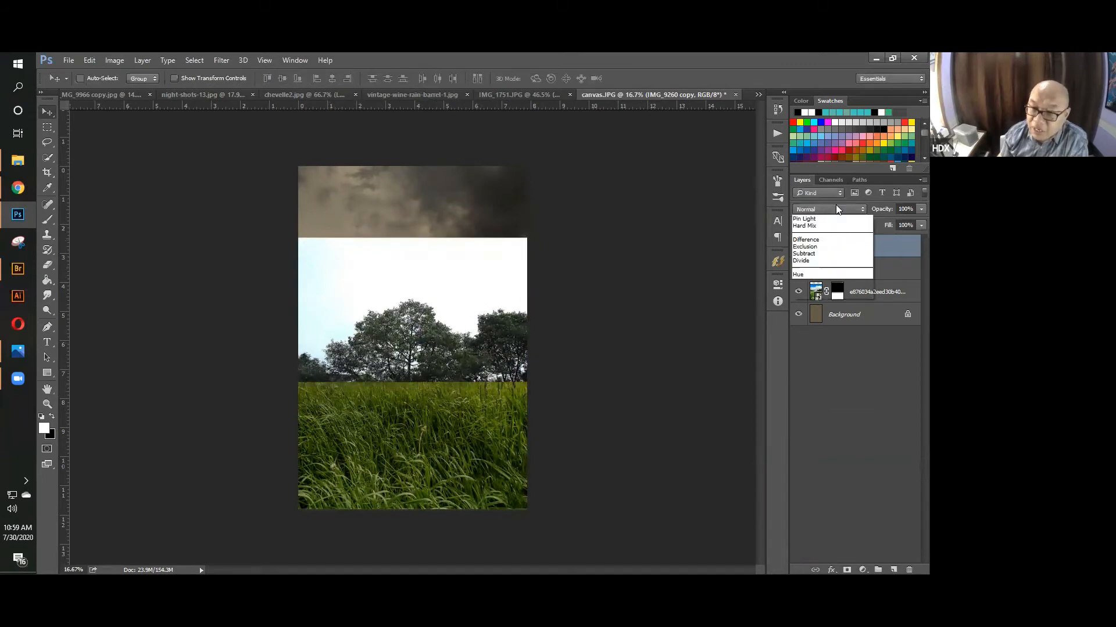
{"action": "left_click", "coordinate": [814, 246]}
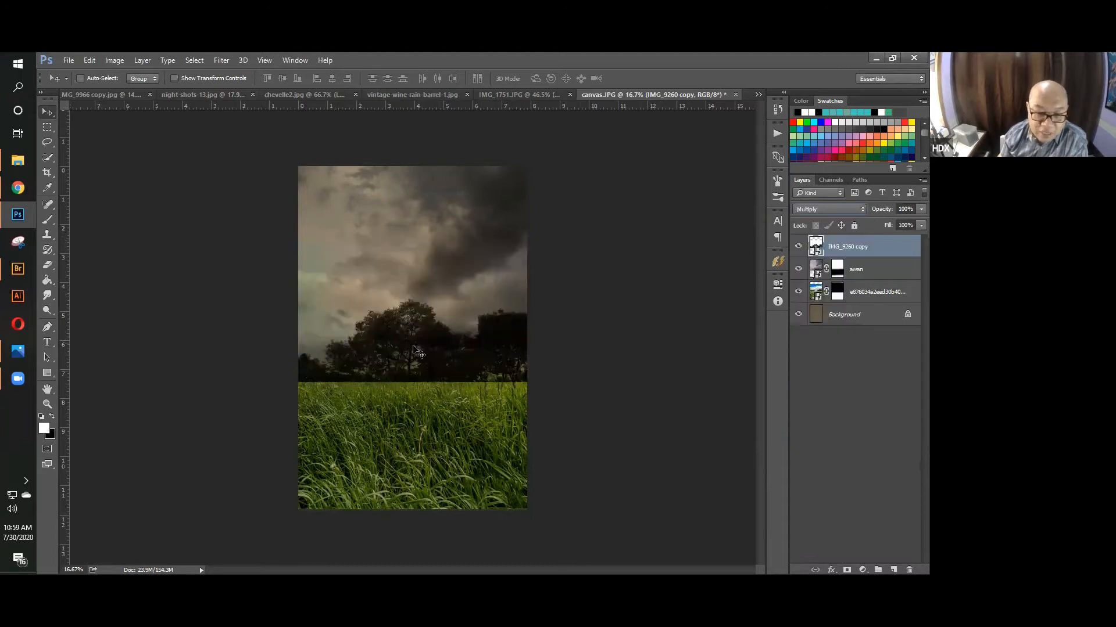
{"action": "left_click_drag", "start_coordinate": [414, 347], "coordinate": [423, 350]}
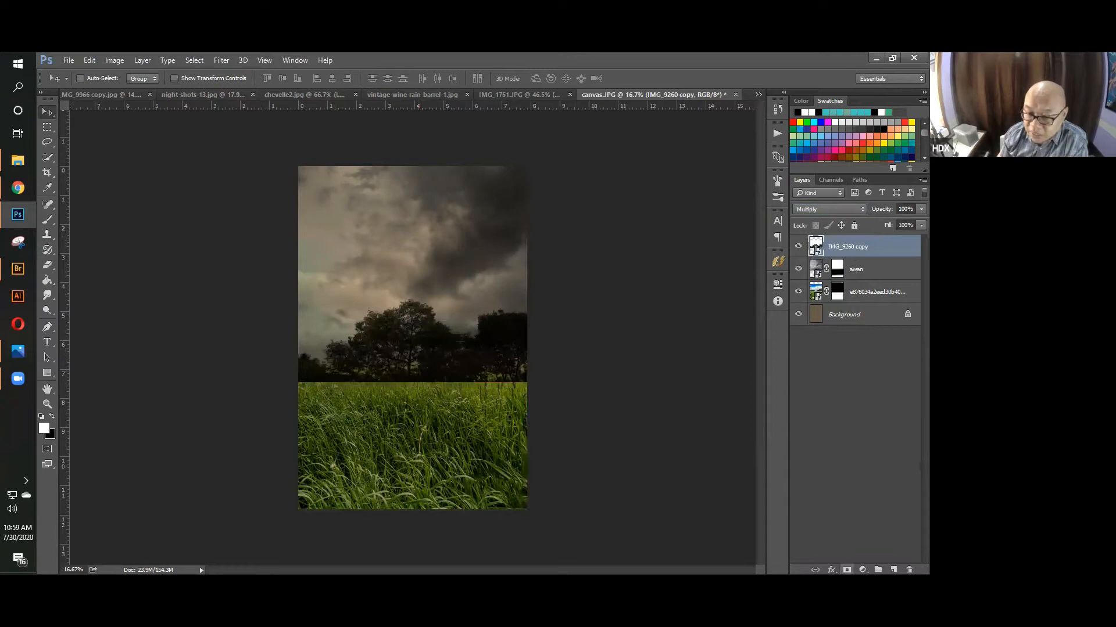
Add a layer mask to the tree layer and paint out its hard lower edge along the grass with a 400 px black brush.
{"action": "left_click", "coordinate": [846, 570]}
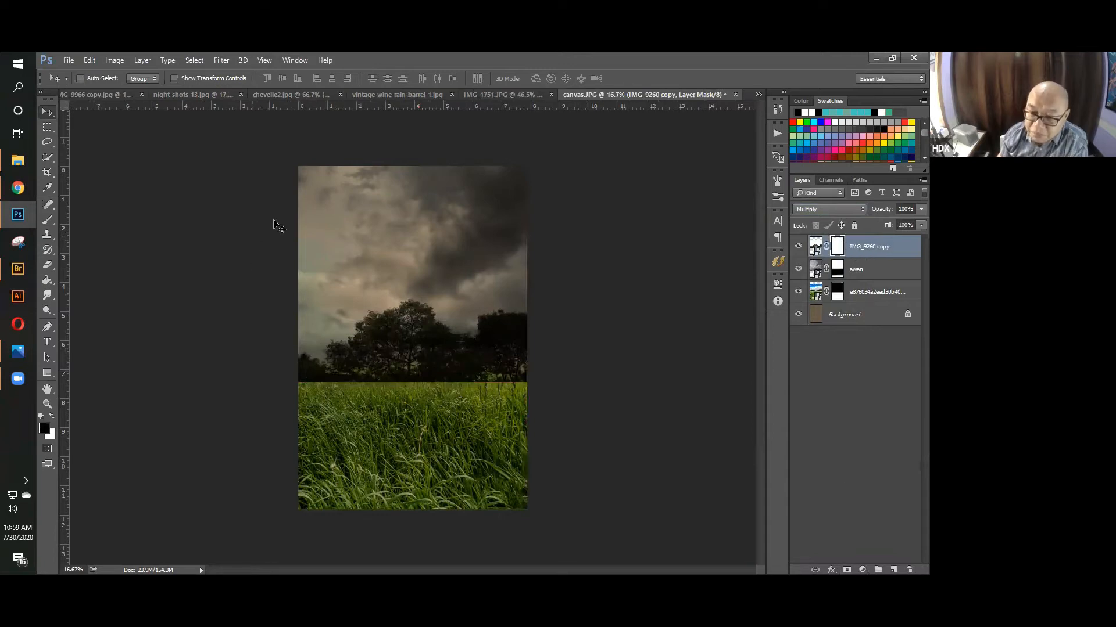
{"action": "left_click", "coordinate": [47, 220]}
{"action": "key", "text": "x"}
{"action": "key", "text": "bracketleft"}
{"action": "key", "text": "bracketleft"}
{"action": "key", "text": "bracketleft"}
{"action": "key", "text": "bracketleft"}
{"action": "key", "text": "bracketleft"}
{"action": "key", "text": "bracketleft"}
{"action": "key", "text": "bracketleft"}
{"action": "key", "text": "bracketleft"}
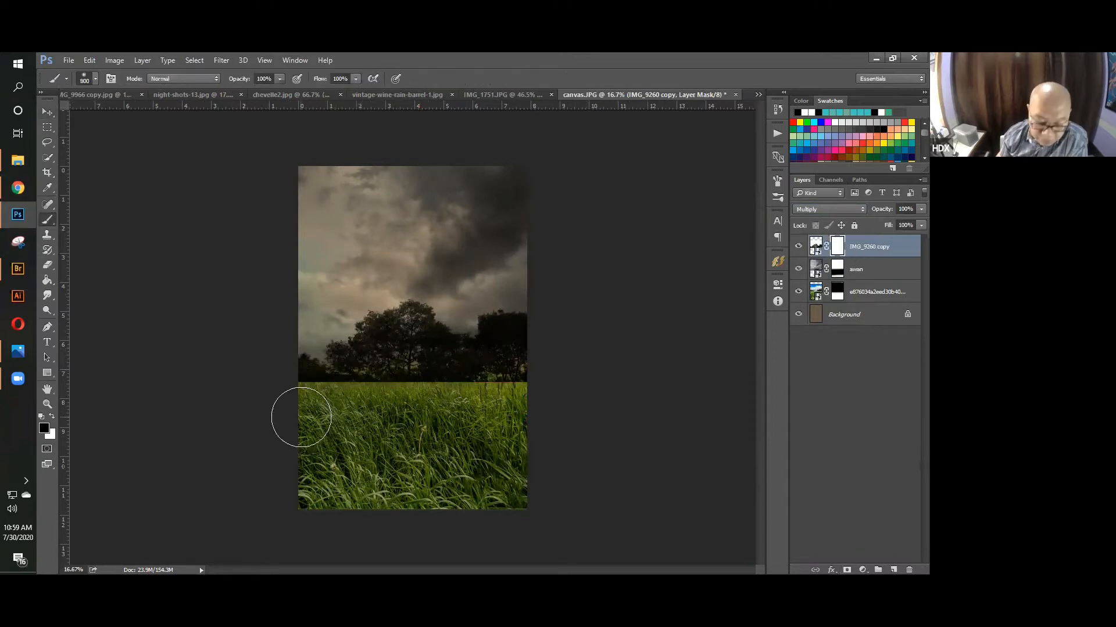
{"action": "left_click_drag", "start_coordinate": [397, 380], "coordinate": [299, 386]}
{"action": "key", "text": "bracketright"}
{"action": "key", "text": "bracketright"}
{"action": "mouse_move", "coordinate": [378, 386]}
{"action": "left_mouse_down"}
{"action": "mouse_move", "coordinate": [546, 390]}
{"action": "mouse_move", "coordinate": [373, 391]}
{"action": "left_mouse_up"}
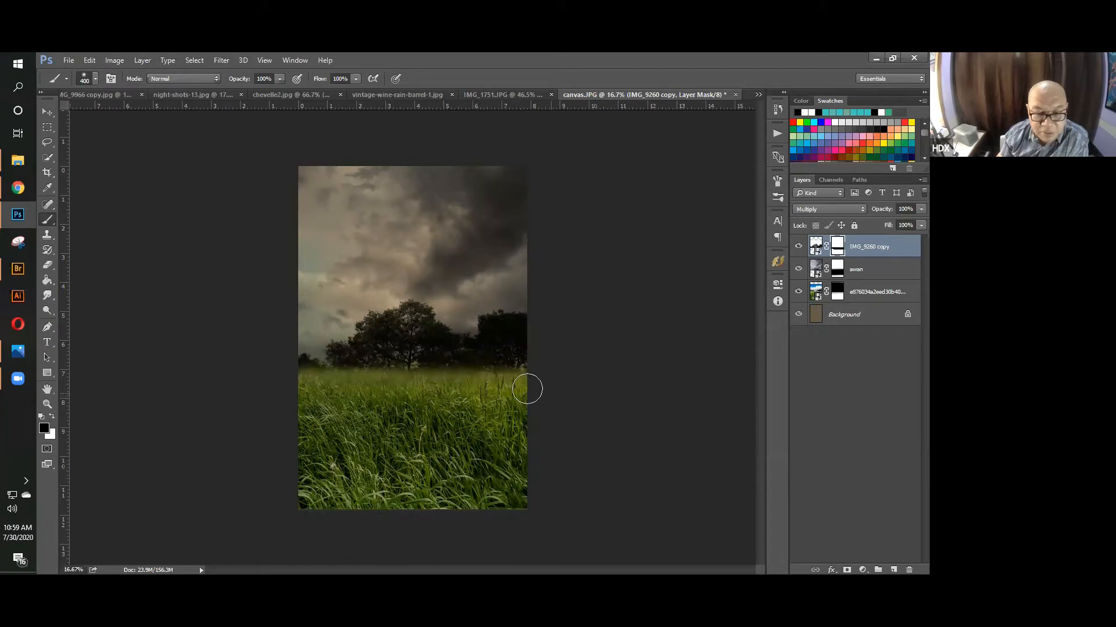
{"action": "left_click", "coordinate": [49, 113]}
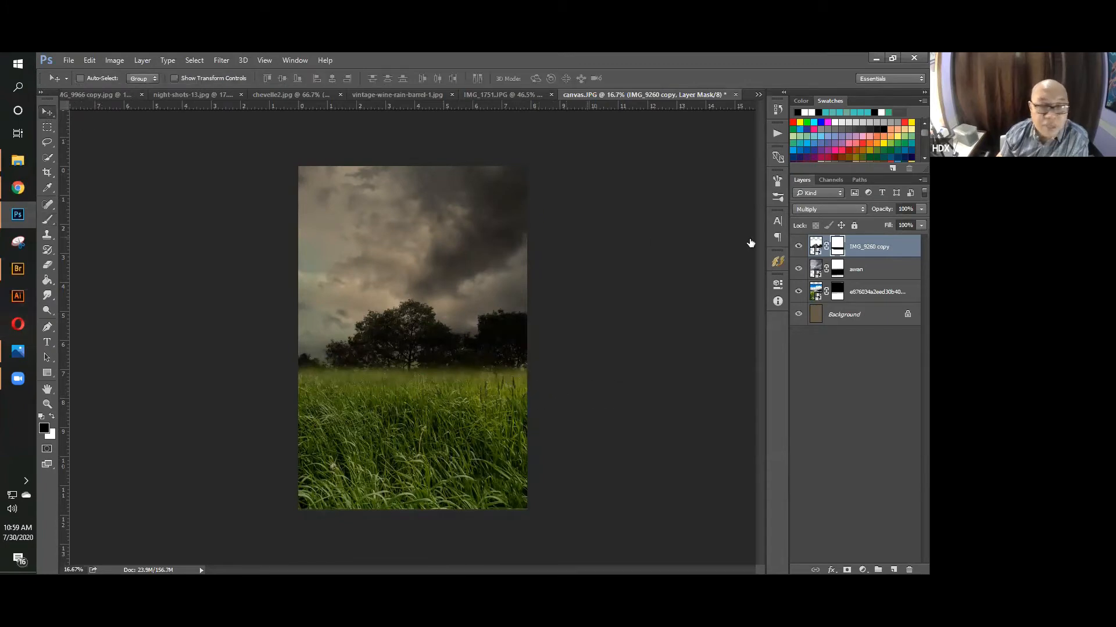
Set the opacity of the IMG_9260 copy tree layer to 71%.
{"action": "left_click", "coordinate": [817, 247]}
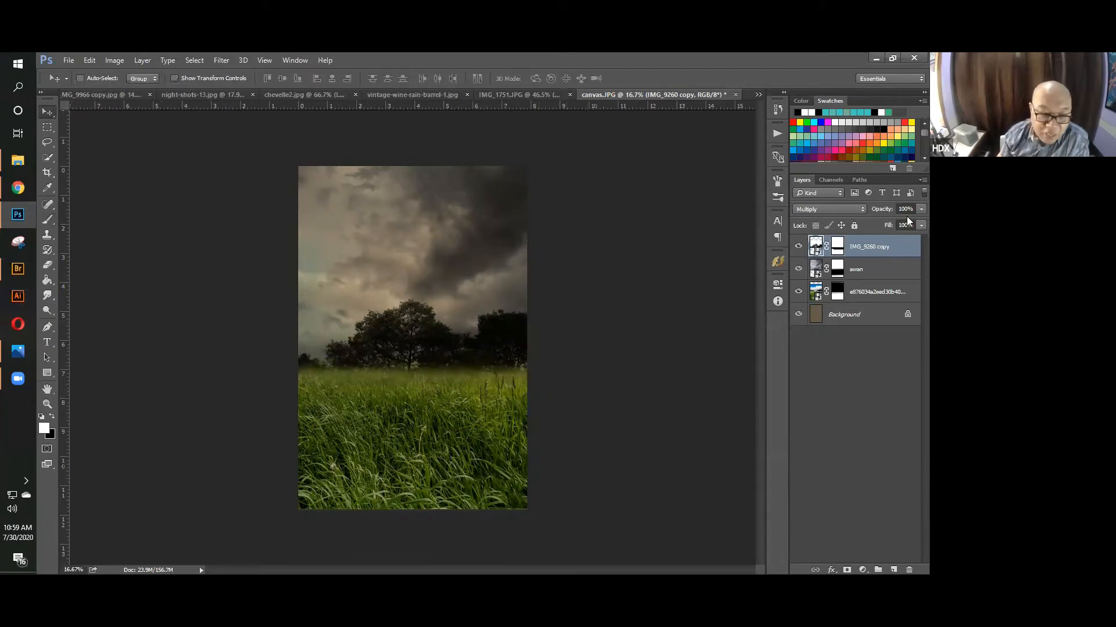
{"action": "left_click", "coordinate": [920, 225]}
{"action": "left_click_drag", "start_coordinate": [904, 221], "coordinate": [902, 220]}
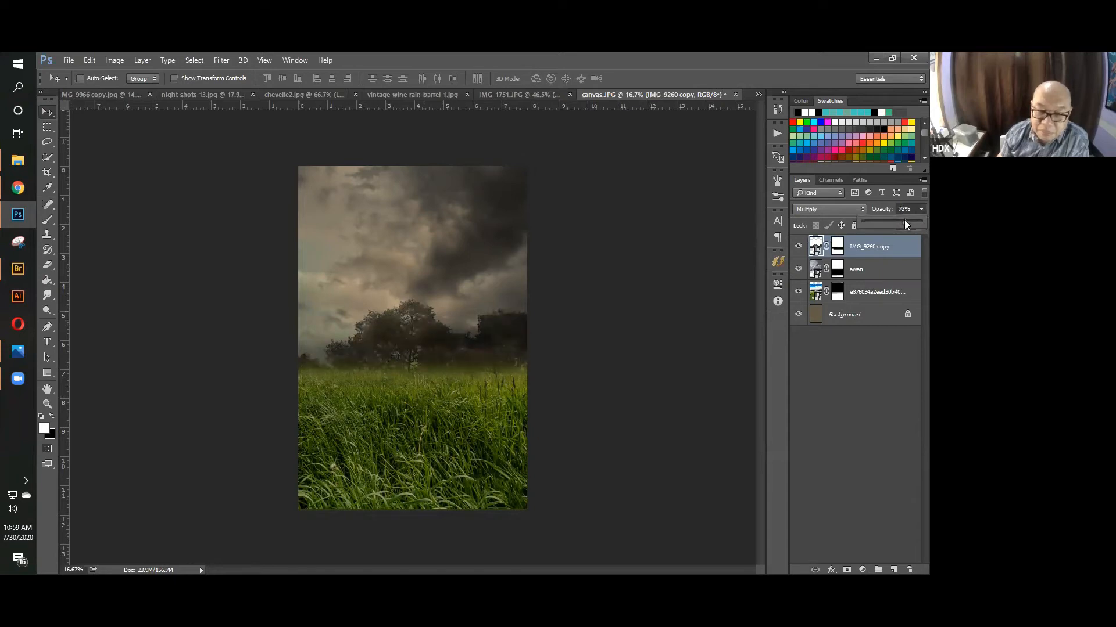
{"action": "left_click_drag", "start_coordinate": [904, 220], "coordinate": [903, 220]}
{"action": "left_click", "coordinate": [877, 249]}
Paint black on the tree layer's mask with a soft 800 px brush to hide the photo's leftover tone in the left part of the sky.
{"action": "left_click", "coordinate": [838, 249]}
{"action": "left_click", "coordinate": [47, 220]}
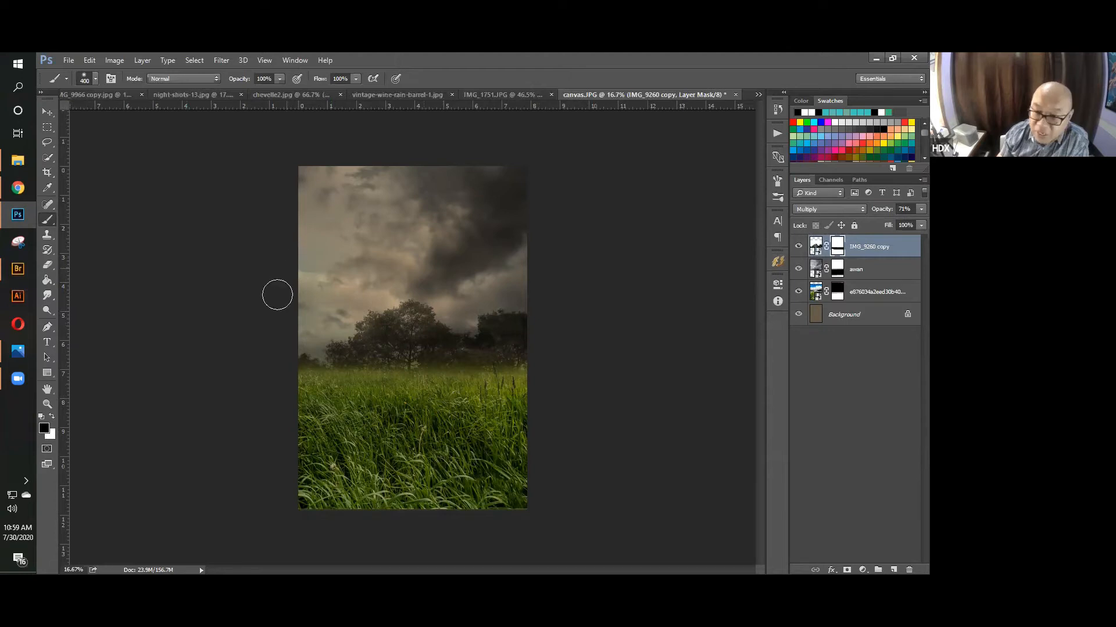
{"action": "key", "text": "bracketright"}
{"action": "key", "text": "bracketright"}
{"action": "key", "text": "bracketright"}
{"action": "key", "text": "bracketright"}
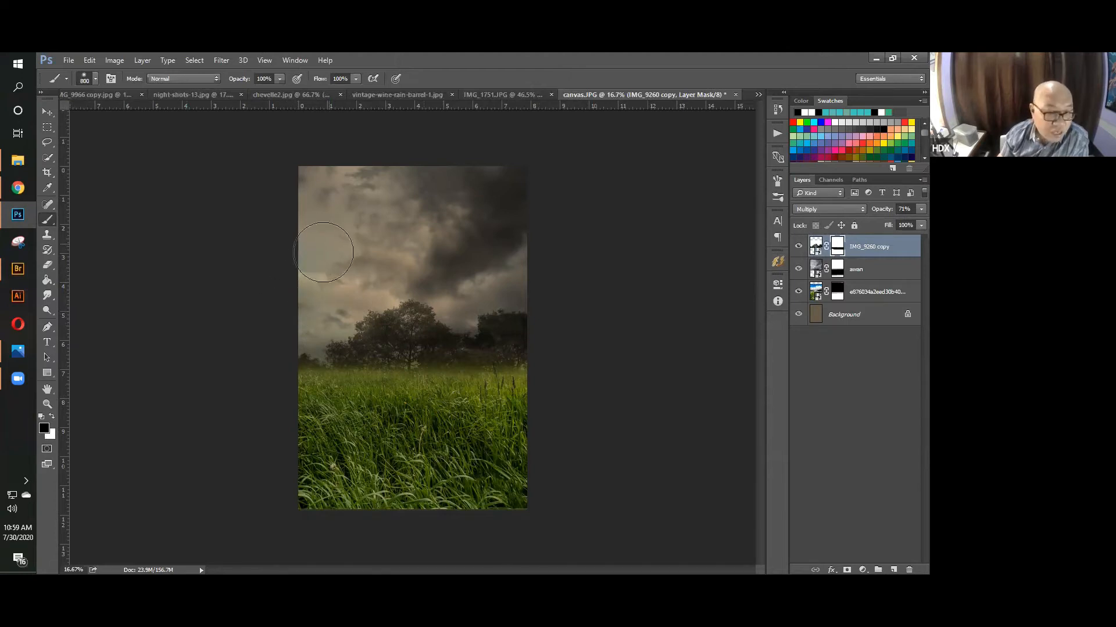
{"action": "mouse_move", "coordinate": [303, 275]}
{"action": "left_mouse_down"}
{"action": "mouse_move", "coordinate": [318, 307]}
{"action": "mouse_move", "coordinate": [324, 273]}
{"action": "mouse_move", "coordinate": [287, 297]}
{"action": "mouse_move", "coordinate": [250, 267]}
{"action": "mouse_move", "coordinate": [289, 245]}
{"action": "mouse_move", "coordinate": [314, 313]}
{"action": "left_mouse_up"}
{"action": "key", "text": "bracketleft"}
{"action": "key", "text": "bracketleft"}
{"action": "key", "text": "bracketleft"}
{"action": "key", "text": "bracketleft"}
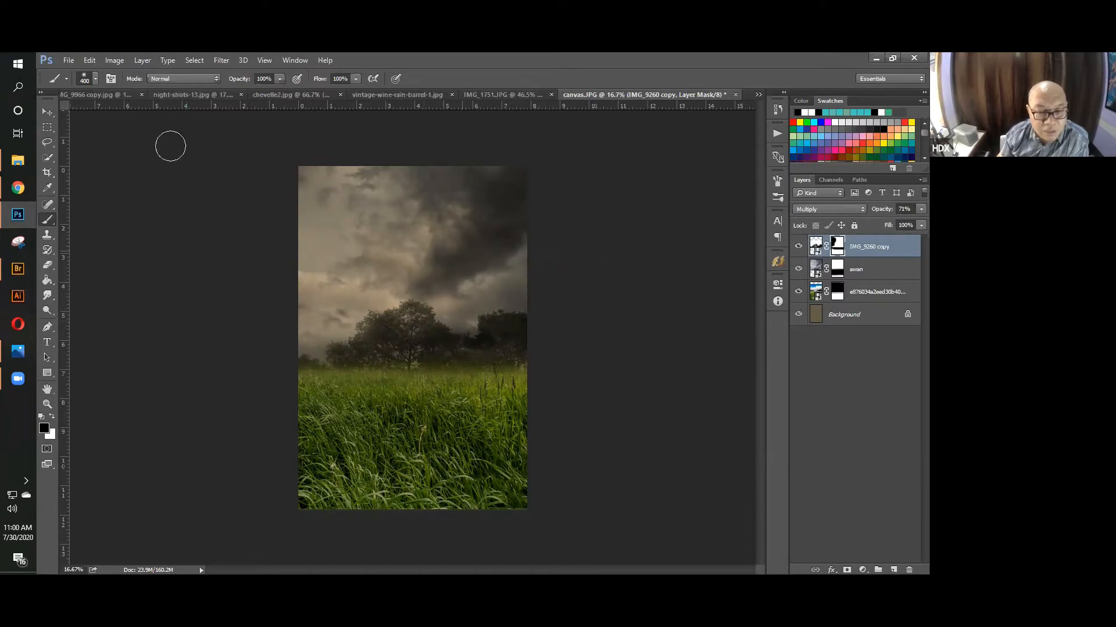
{"action": "left_click", "coordinate": [48, 110]}
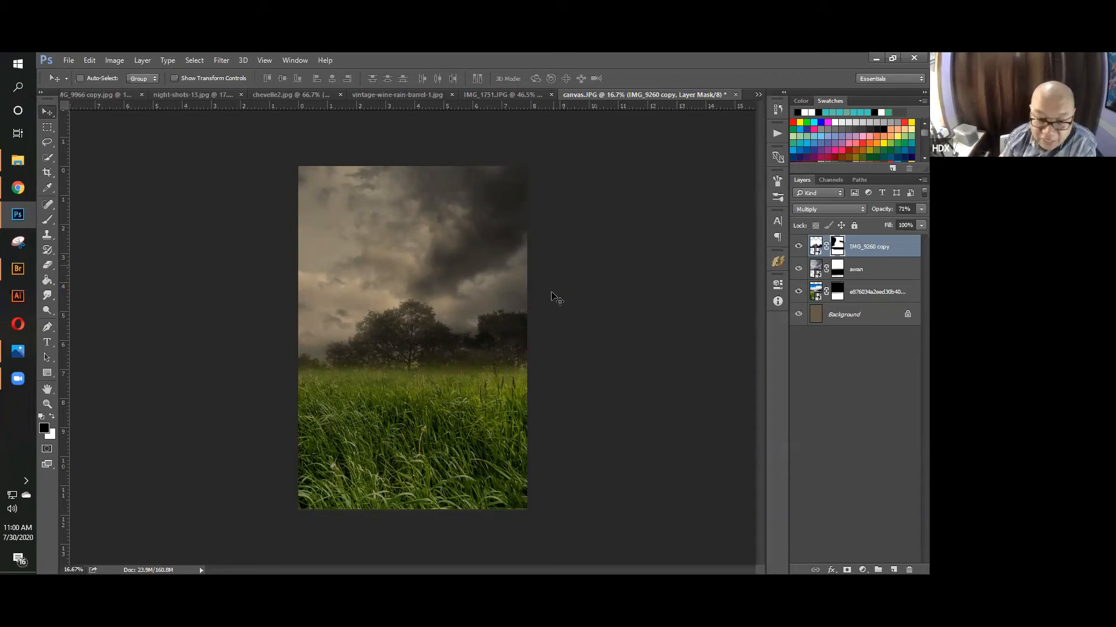
{"action": "right_click", "coordinate": [514, 324]}
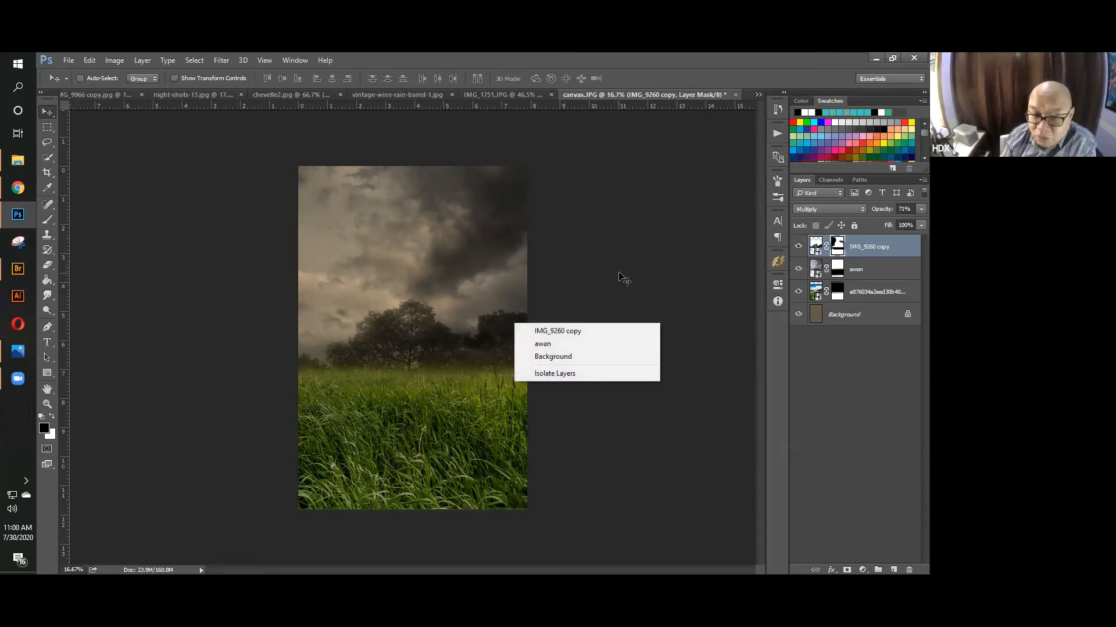
{"action": "left_click", "coordinate": [617, 275]}
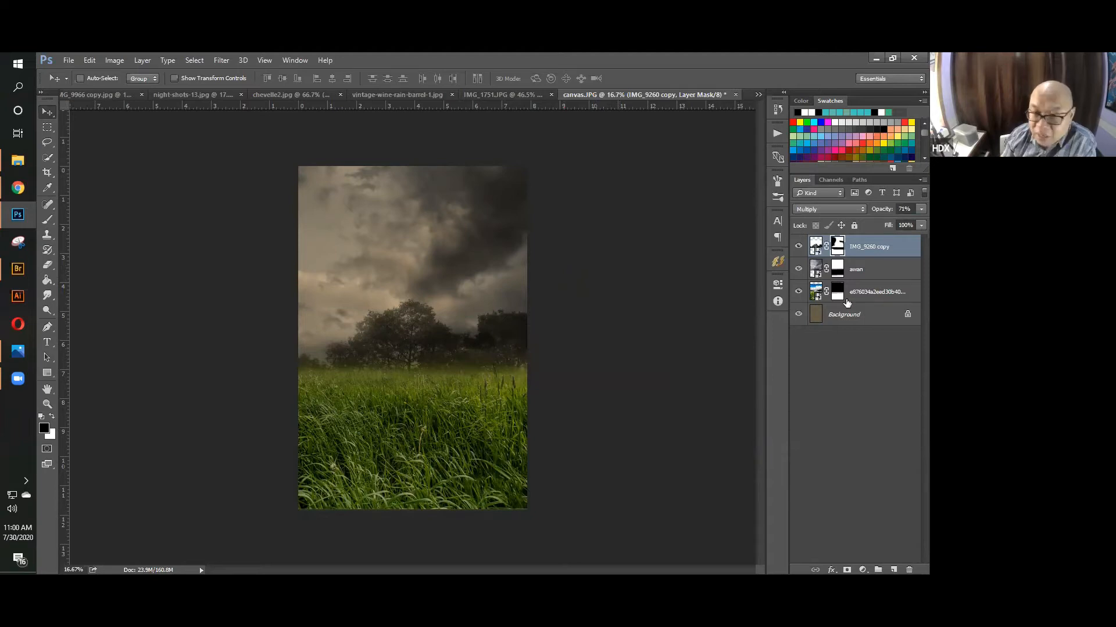
Place the biola violin image above the tree layer, rotated about 39° and scaled to about 136%, with its lower body in the grass.
{"action": "left_click", "coordinate": [869, 248]}
{"action": "left_click", "coordinate": [25, 161]}
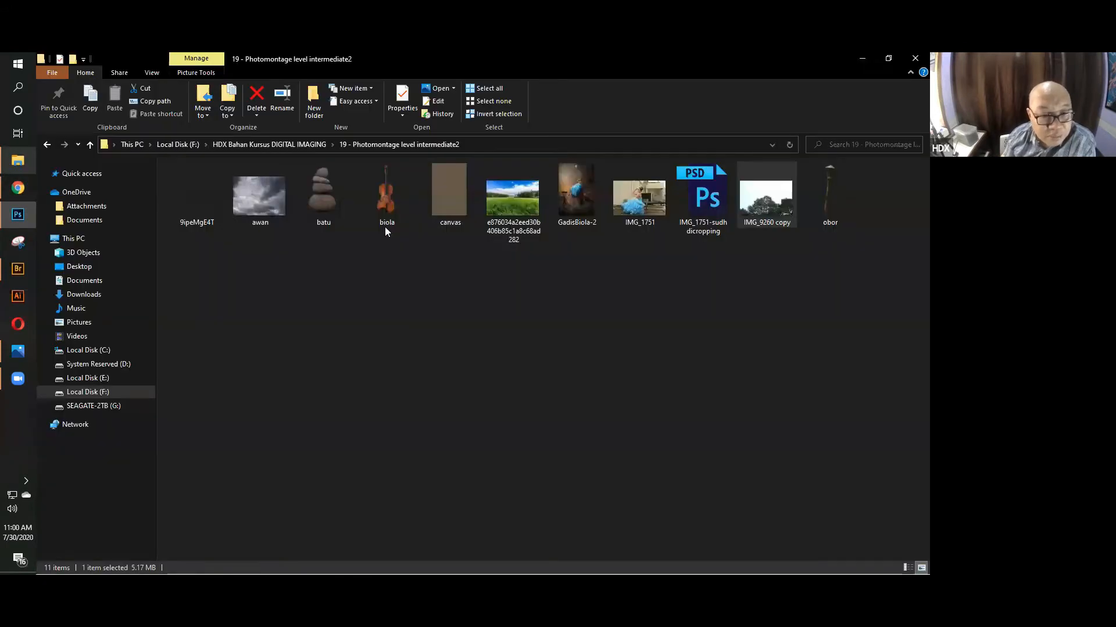
{"action": "left_click", "coordinate": [385, 227]}
{"action": "left_click_drag", "start_coordinate": [389, 199], "coordinate": [16, 235]}
{"action": "left_click_drag", "start_coordinate": [15, 213], "coordinate": [357, 349]}
{"action": "left_click_drag", "start_coordinate": [459, 224], "coordinate": [524, 277]}
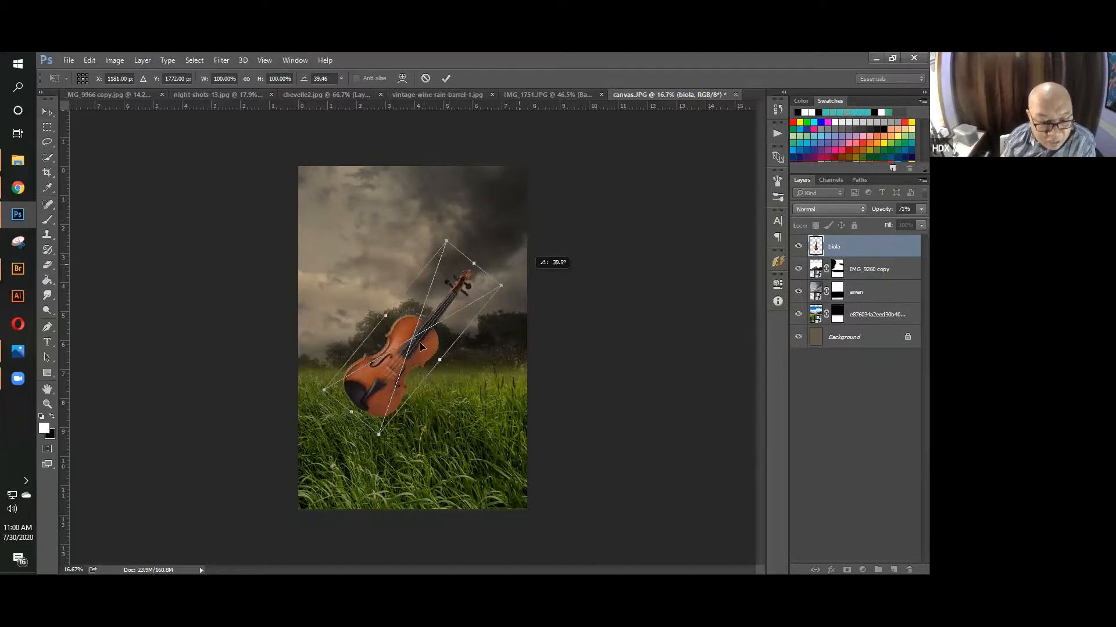
{"action": "left_click_drag", "start_coordinate": [431, 335], "coordinate": [411, 341]}
{"action": "left_click_drag", "start_coordinate": [480, 291], "coordinate": [548, 251]}
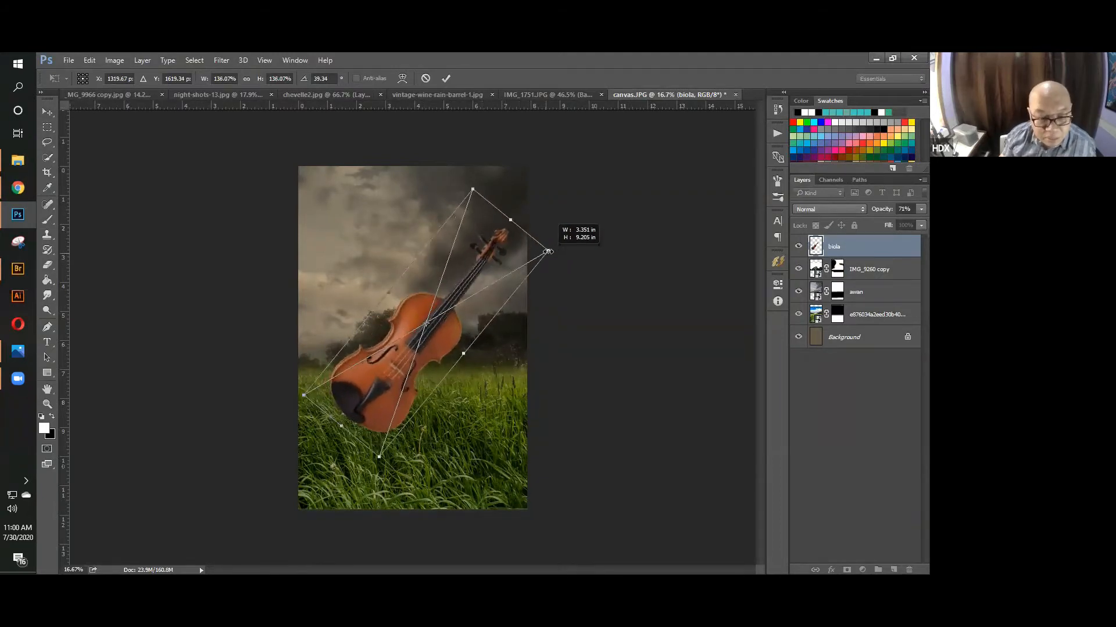
{"action": "left_click_drag", "start_coordinate": [450, 312], "coordinate": [443, 308]}
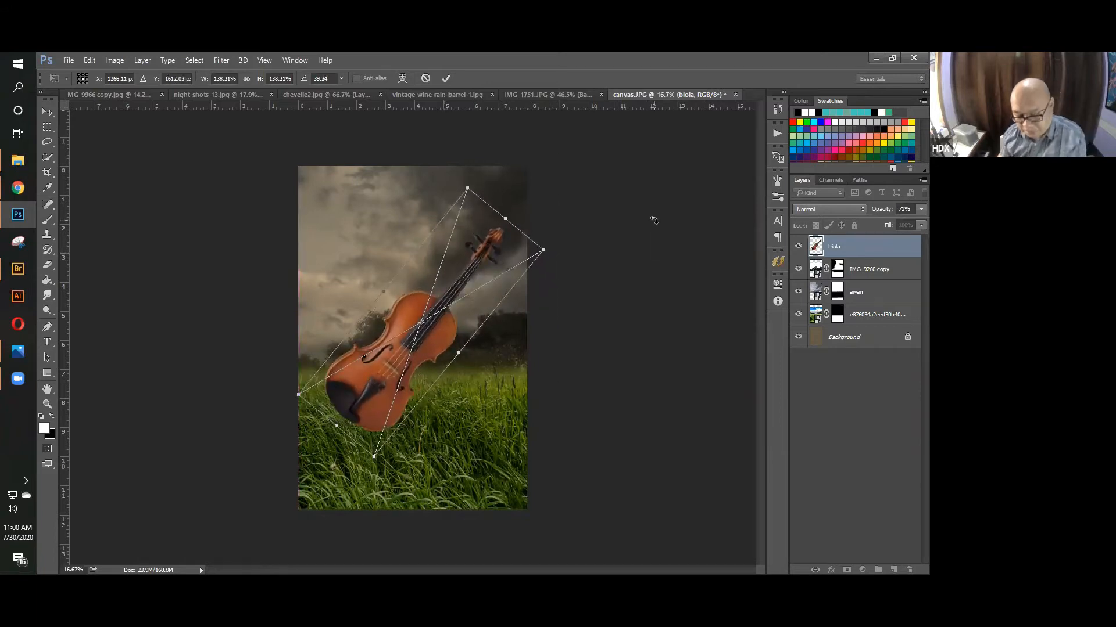
{"action": "key", "text": "Return"}
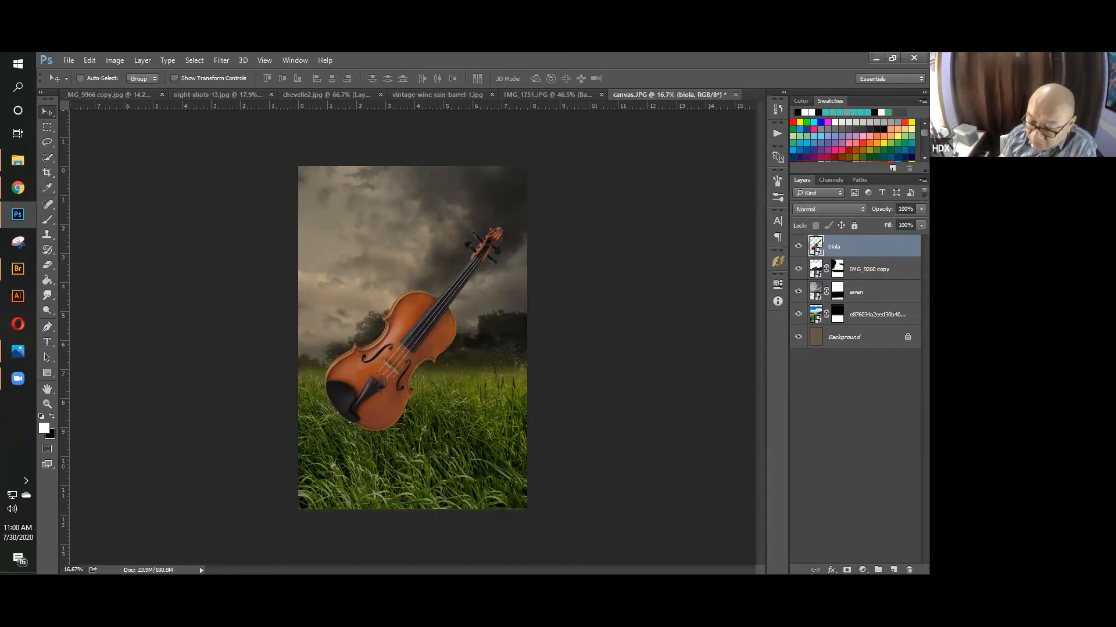
Add a layer mask to the biola layer and paint out the violin's lower end with a black brush so it sinks into the grass.
{"action": "left_click", "coordinate": [846, 570]}
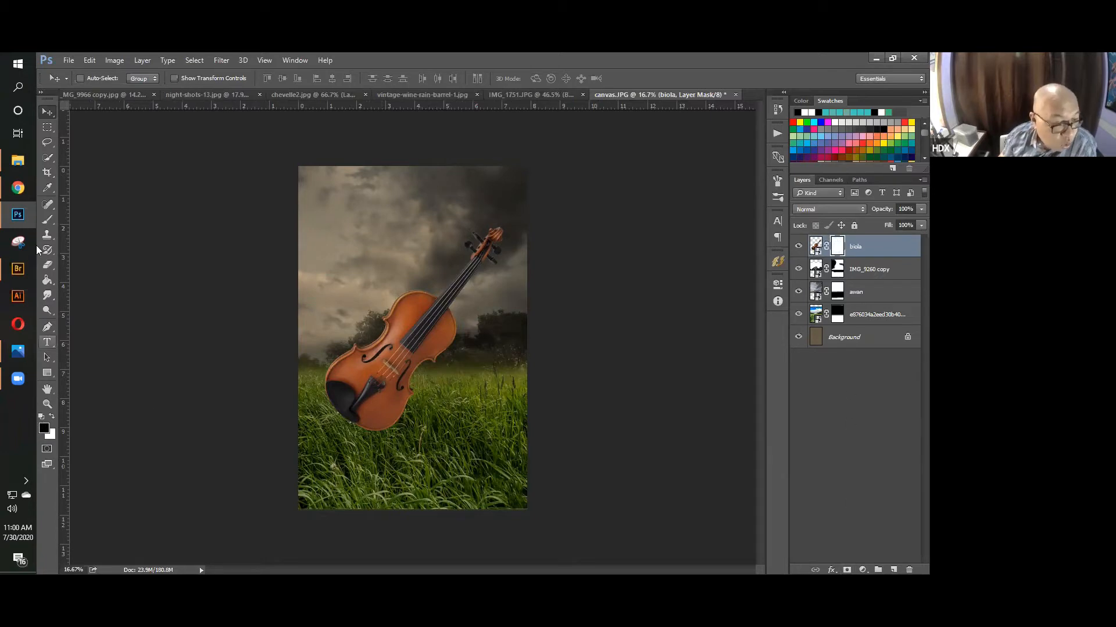
{"action": "left_click", "coordinate": [46, 221]}
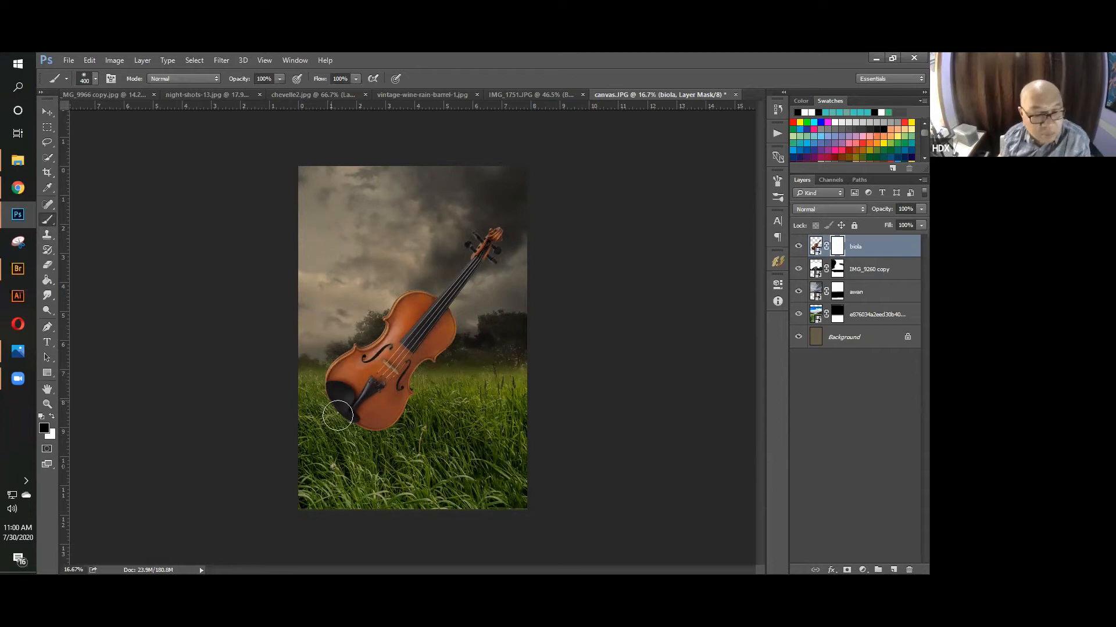
{"action": "key", "text": "bracketright"}
{"action": "key", "text": "bracketright"}
{"action": "key", "text": "bracketright"}
{"action": "key", "text": "bracketright"}
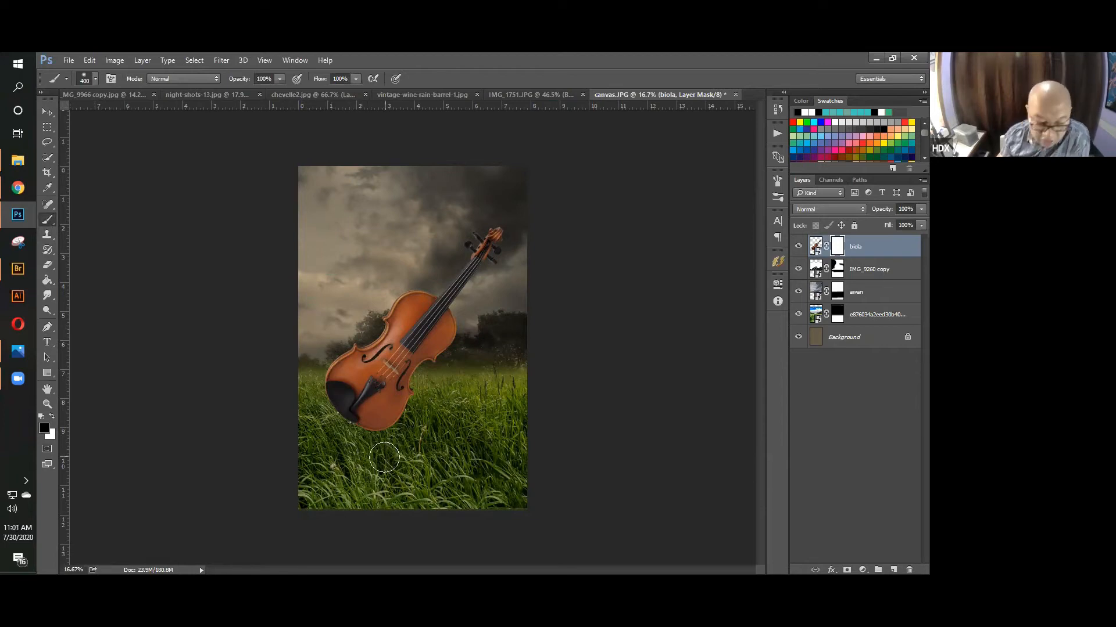
{"action": "key", "text": "bracketleft"}
{"action": "left_click_drag", "start_coordinate": [317, 427], "coordinate": [412, 428]}
{"action": "key", "text": "bracketleft"}
{"action": "key", "text": "bracketleft"}
{"action": "left_click_drag", "start_coordinate": [330, 425], "coordinate": [415, 421]}
{"action": "key", "text": "bracketleft"}
{"action": "key", "text": "bracketleft"}
{"action": "key", "text": "bracketleft"}
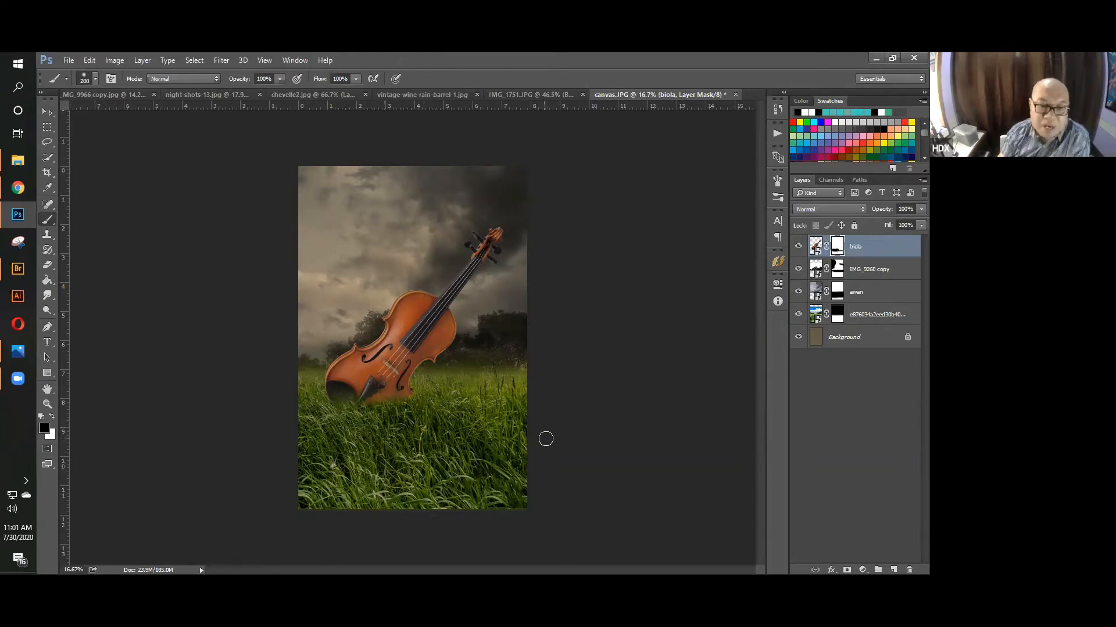
{"action": "left_click", "coordinate": [49, 111]}
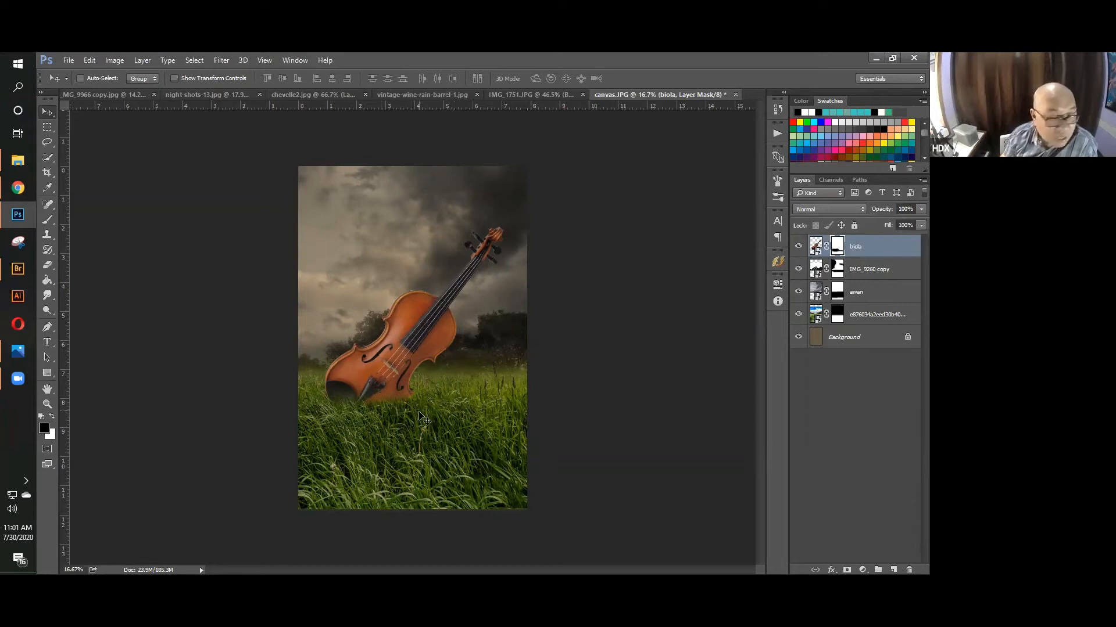
Place the batu stone stack image above the violin layer, slightly enlarged, with the stones supporting the violin's right side.
{"action": "left_click", "coordinate": [24, 163]}
{"action": "left_click", "coordinate": [333, 199]}
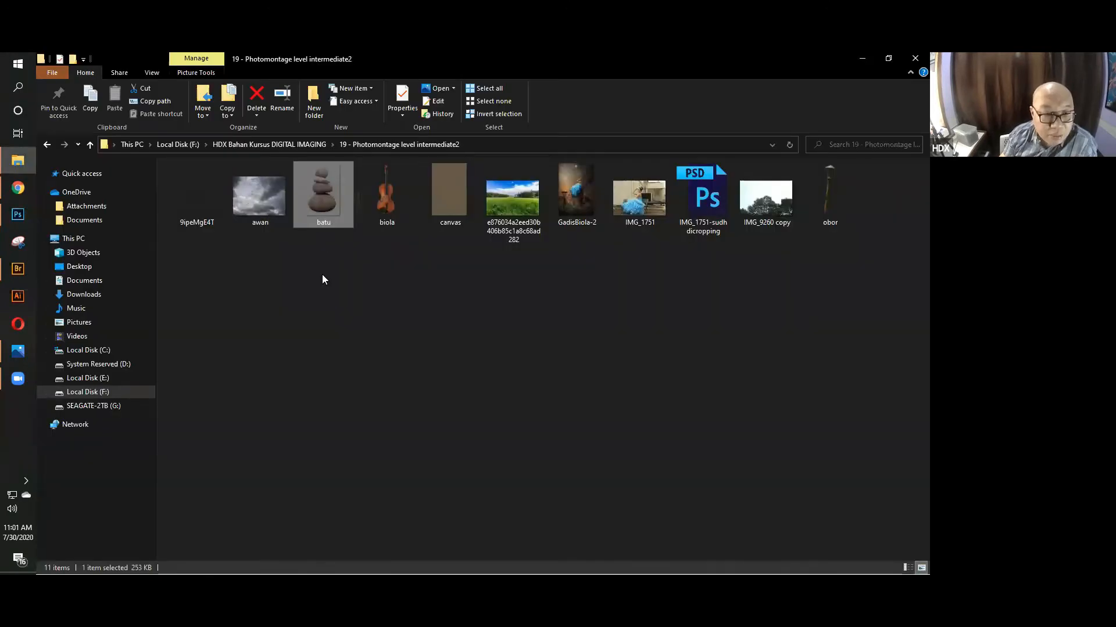
{"action": "left_click_drag", "start_coordinate": [323, 198], "coordinate": [18, 218]}
{"action": "left_click_drag", "start_coordinate": [393, 356], "coordinate": [463, 392]}
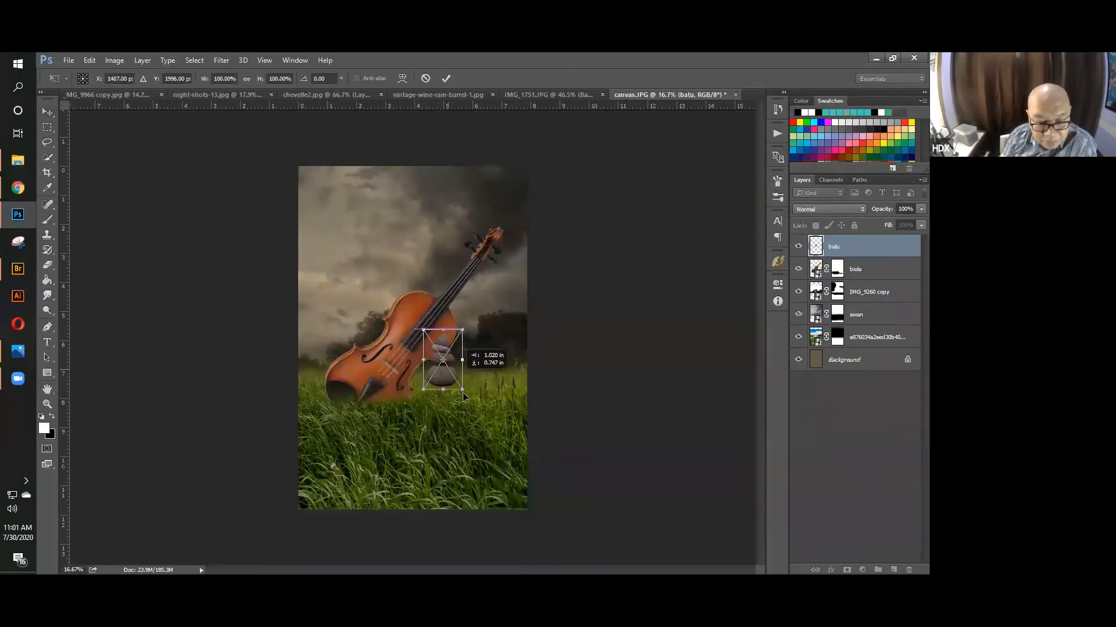
{"action": "left_click_drag", "start_coordinate": [465, 352], "coordinate": [478, 333]}
{"action": "left_click_drag", "start_coordinate": [452, 398], "coordinate": [456, 397]}
{"action": "left_click_drag", "start_coordinate": [475, 338], "coordinate": [479, 334]}
{"action": "left_click_drag", "start_coordinate": [463, 396], "coordinate": [464, 394]}
{"action": "key", "text": "Return"}
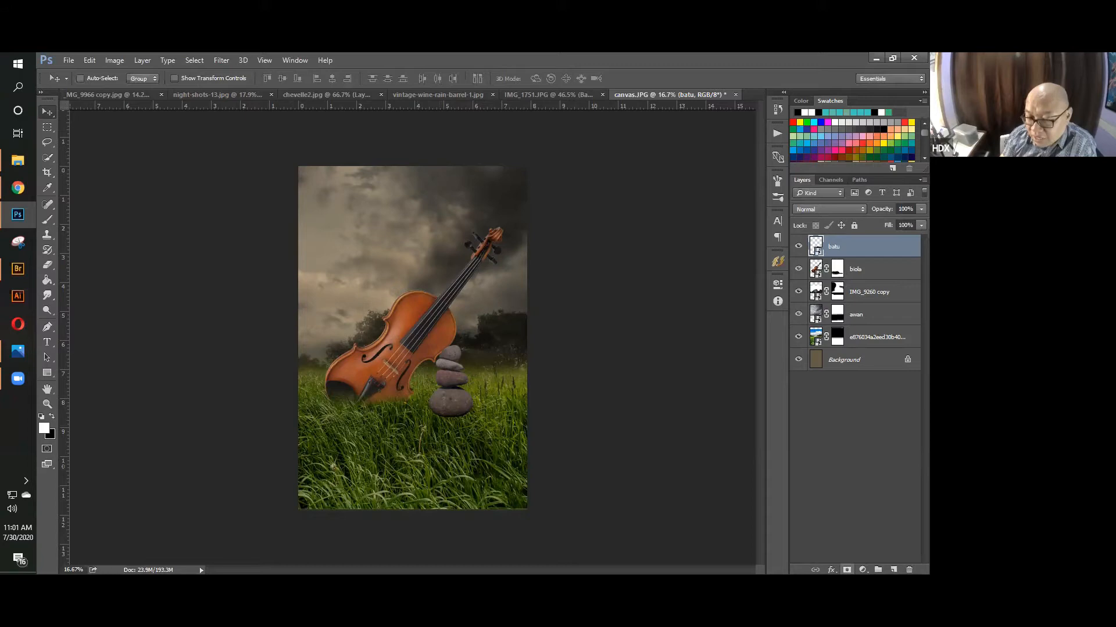
Add a layer mask to the batu layer and paint out the base of the bottom stone with a black brush to blend it into the grass.
{"action": "left_click", "coordinate": [846, 569]}
{"action": "key", "text": "x"}
{"action": "left_click", "coordinate": [49, 218]}
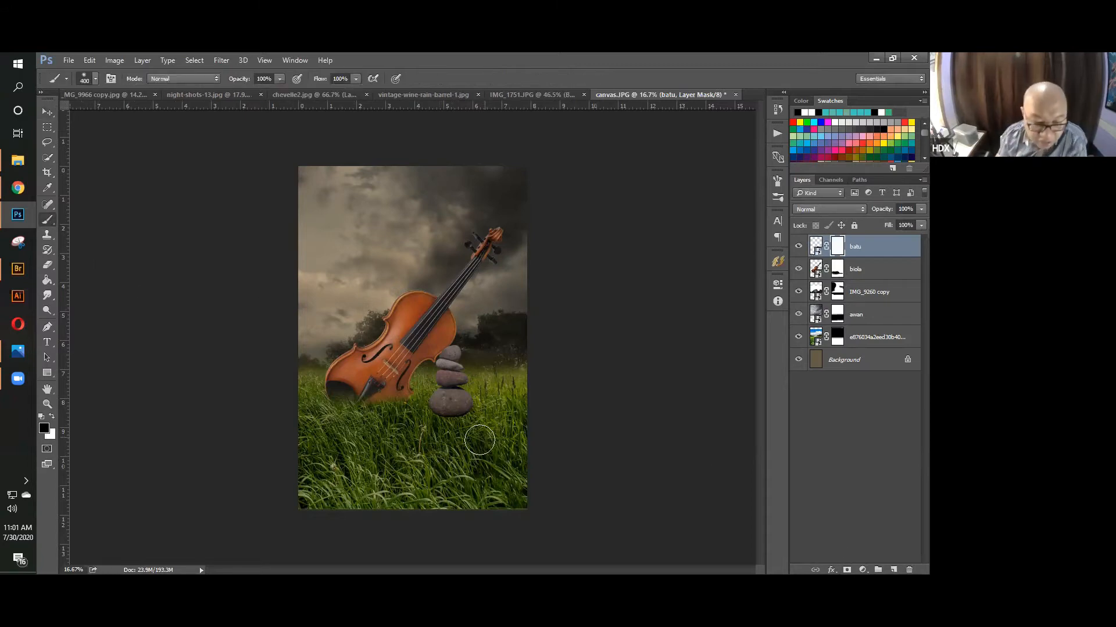
{"action": "key", "text": "bracketright"}
{"action": "left_click_drag", "start_coordinate": [405, 422], "coordinate": [480, 427]}
{"action": "key", "text": "bracketleft"}
{"action": "key", "text": "bracketleft"}
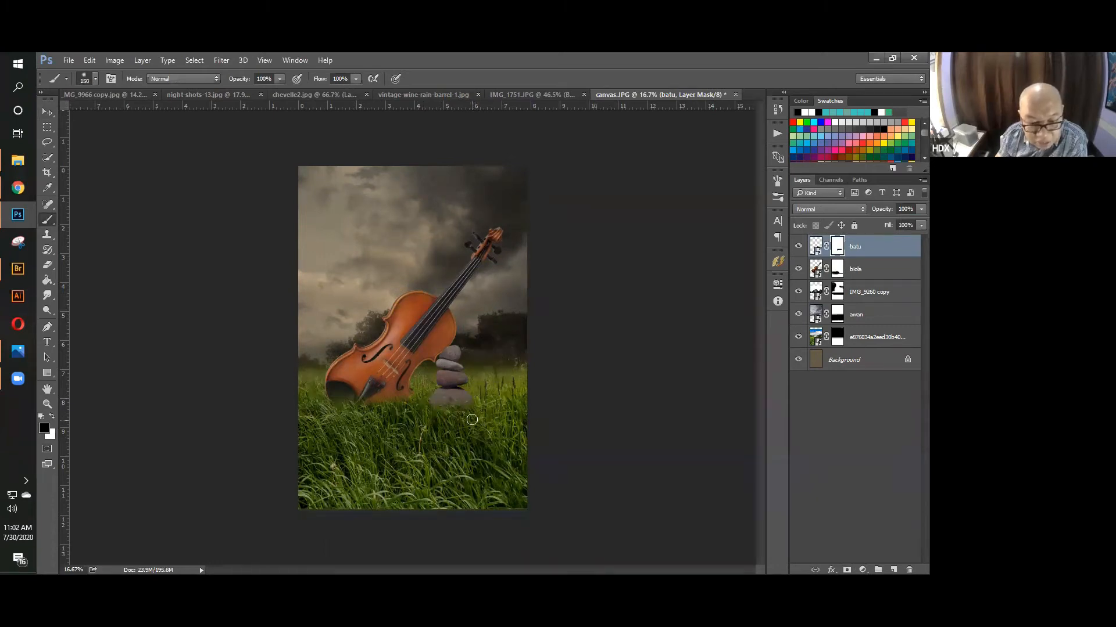
{"action": "key", "text": "bracketright"}
{"action": "key", "text": "bracketright"}
{"action": "key", "text": "bracketright"}
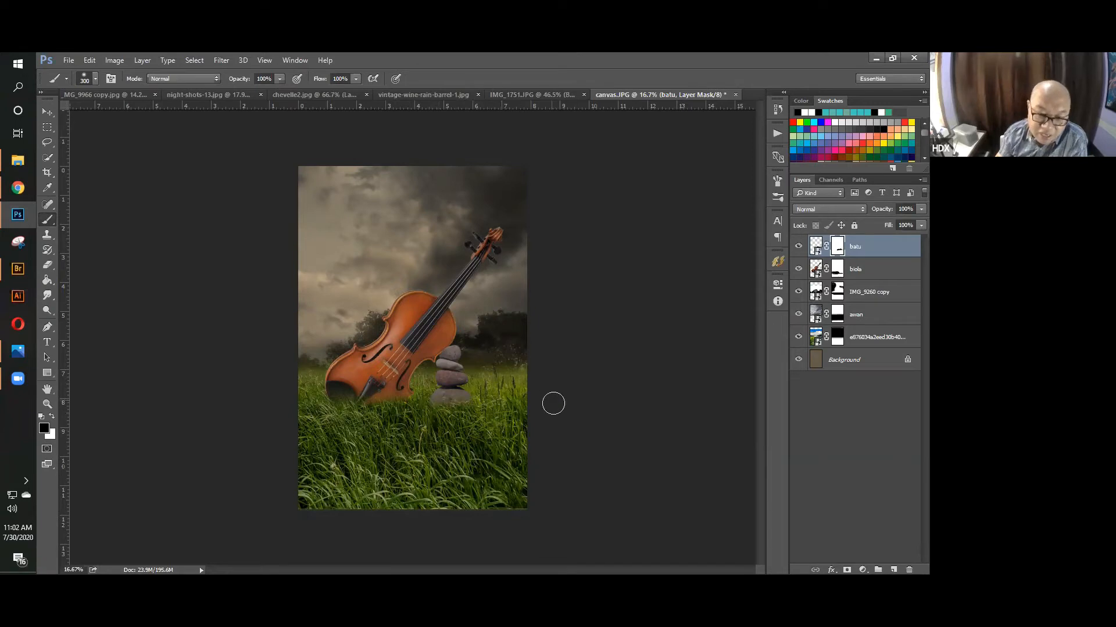
{"action": "mouse_move", "coordinate": [445, 442]}
{"action": "left_mouse_down"}
{"action": "mouse_move", "coordinate": [436, 474]}
{"action": "mouse_move", "coordinate": [504, 462]}
{"action": "left_mouse_up"}
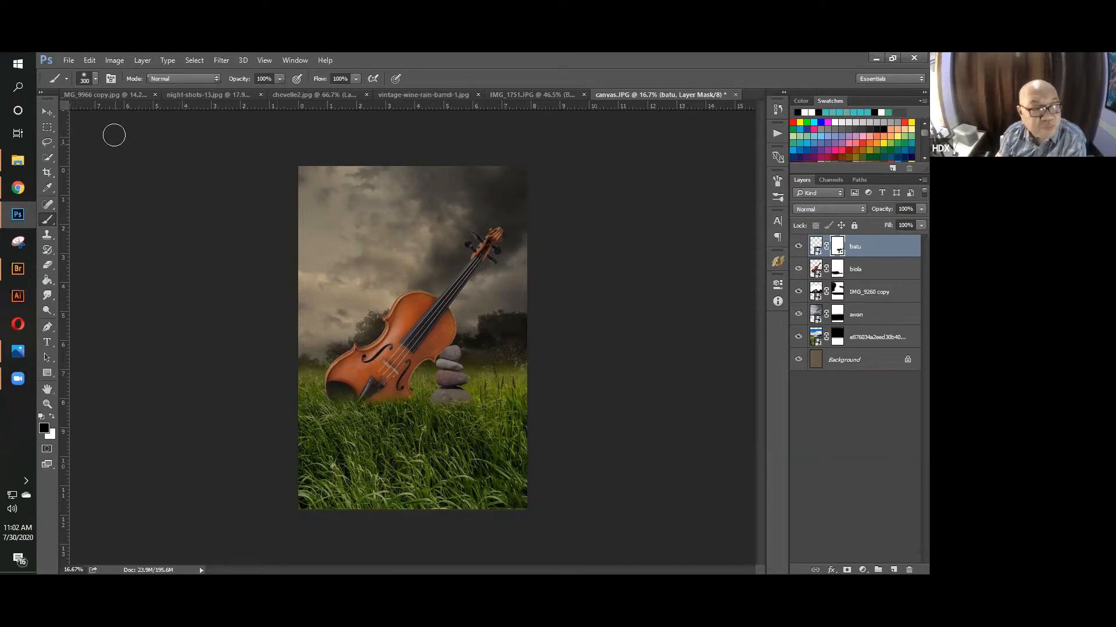
{"action": "left_click", "coordinate": [48, 110]}
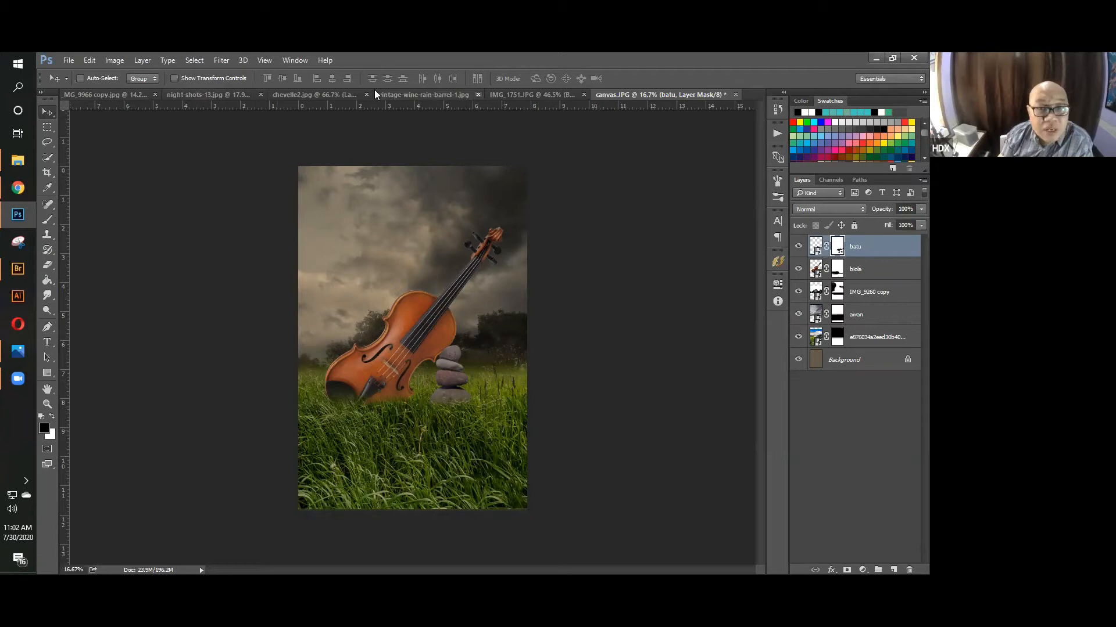
Bring the cut-out woman in blue from IMG_1751.JPG onto the canvas above the batu layer, seated on the violin's upper body.
{"action": "left_click", "coordinate": [849, 239]}
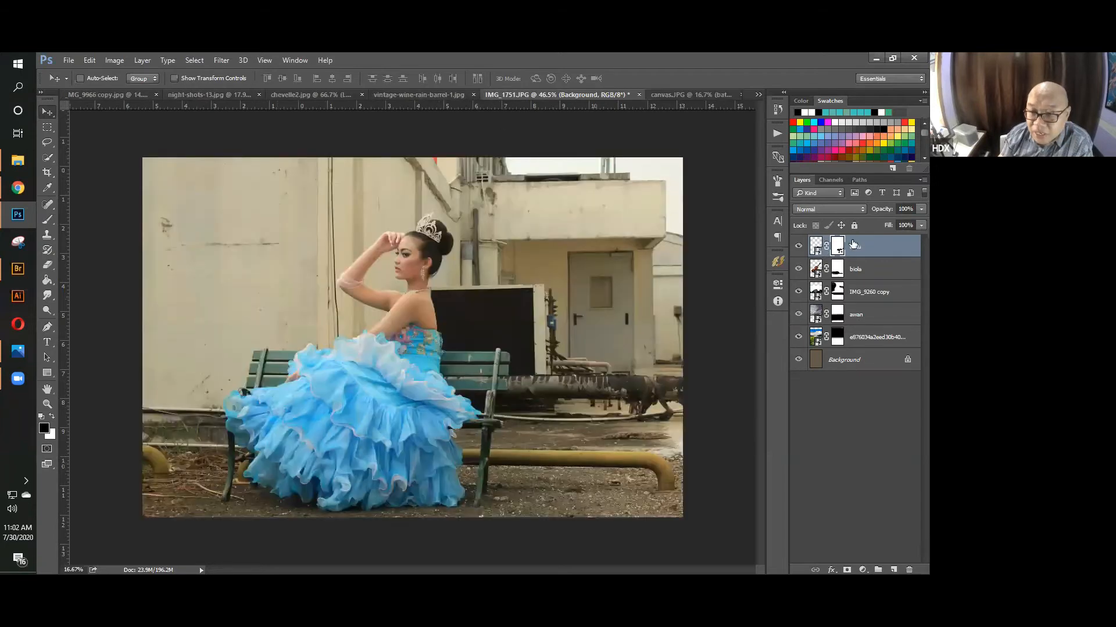
{"action": "left_click_drag", "start_coordinate": [421, 281], "coordinate": [467, 228]}
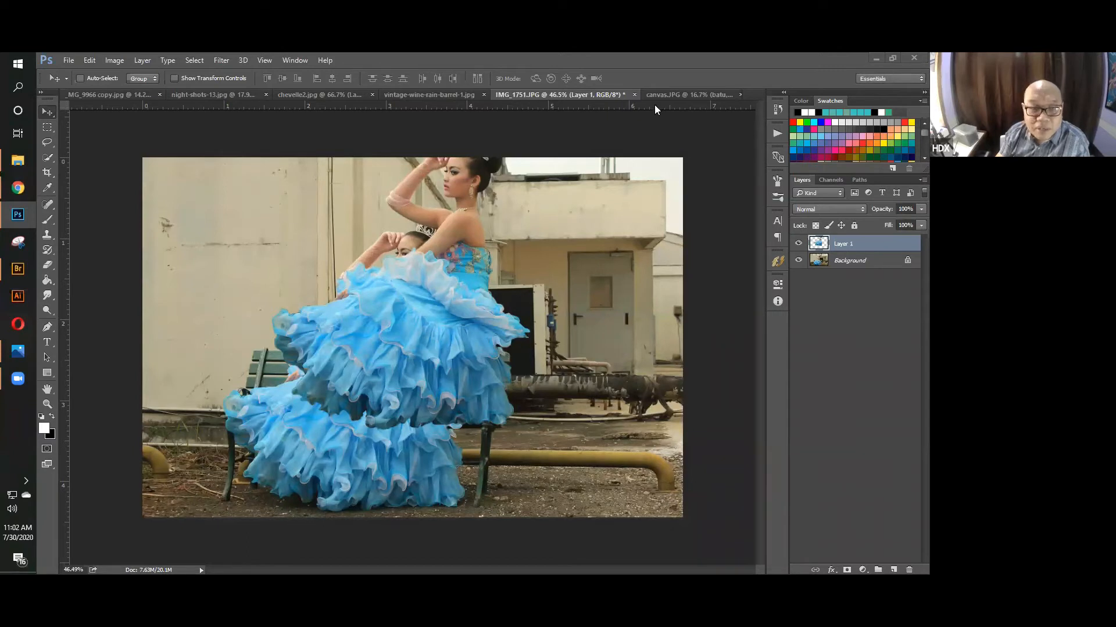
{"action": "left_click_drag", "start_coordinate": [405, 362], "coordinate": [685, 95]}
{"action": "left_click_drag", "start_coordinate": [487, 291], "coordinate": [416, 294]}
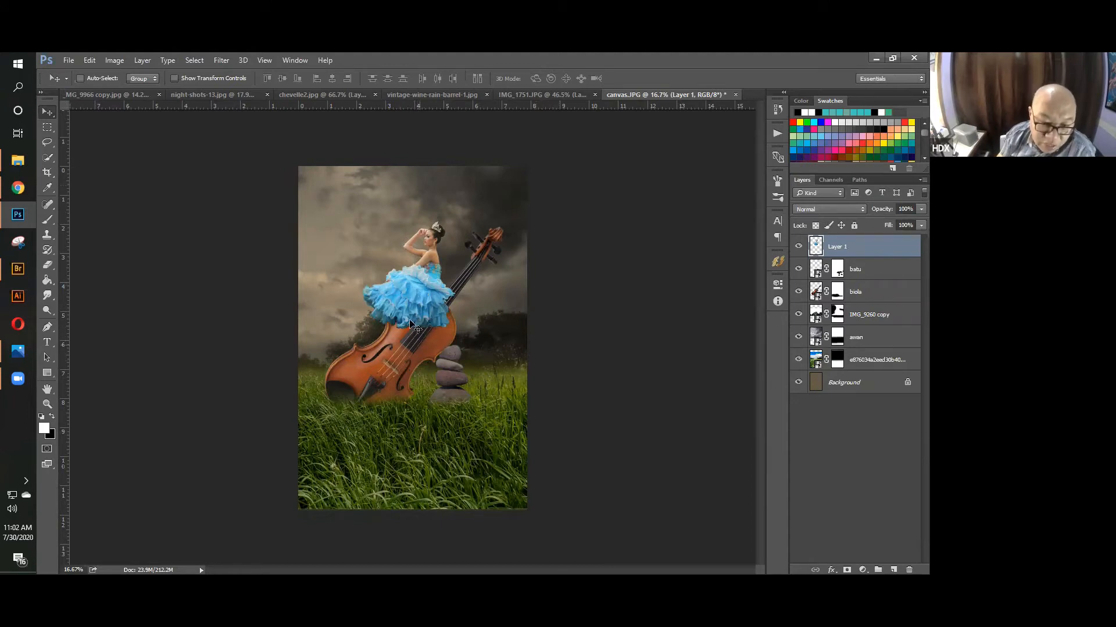
Try to reshape the lower edge of the woman's blue dress in Liquify with a size 500, pressure 38 brush.
{"action": "left_click", "coordinate": [220, 58]}
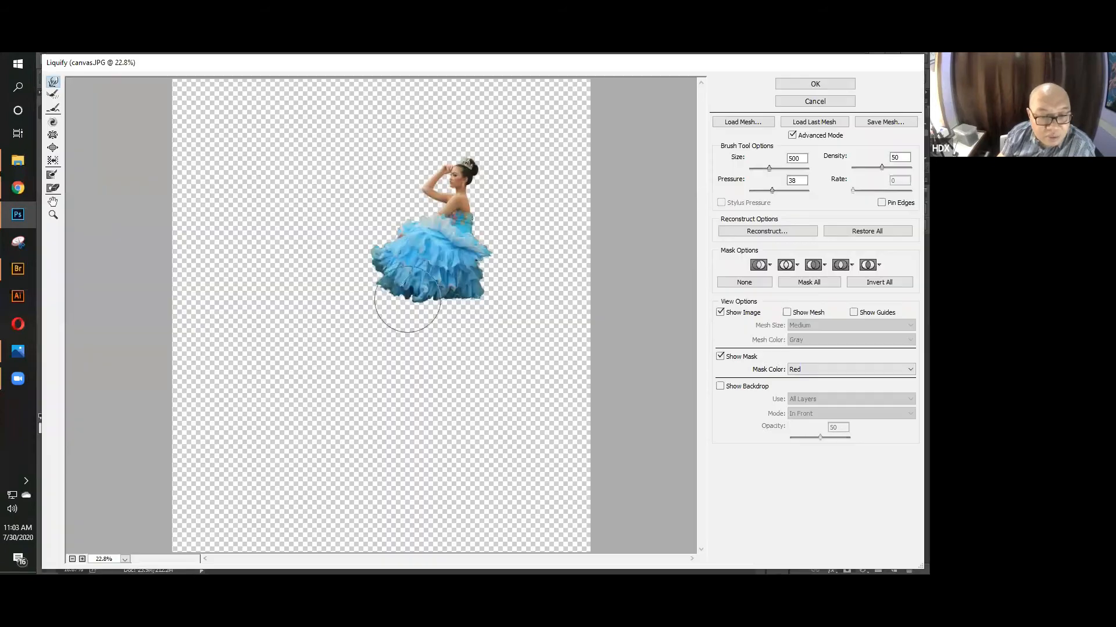
{"action": "mouse_move", "coordinate": [437, 303]}
{"action": "left_mouse_down"}
{"action": "mouse_move", "coordinate": [449, 333]}
{"action": "mouse_move", "coordinate": [455, 297]}
{"action": "mouse_move", "coordinate": [459, 320]}
{"action": "mouse_move", "coordinate": [466, 298]}
{"action": "mouse_move", "coordinate": [417, 308]}
{"action": "mouse_move", "coordinate": [417, 317]}
{"action": "mouse_move", "coordinate": [374, 276]}
{"action": "mouse_move", "coordinate": [376, 286]}
{"action": "mouse_move", "coordinate": [368, 239]}
{"action": "left_mouse_up"}
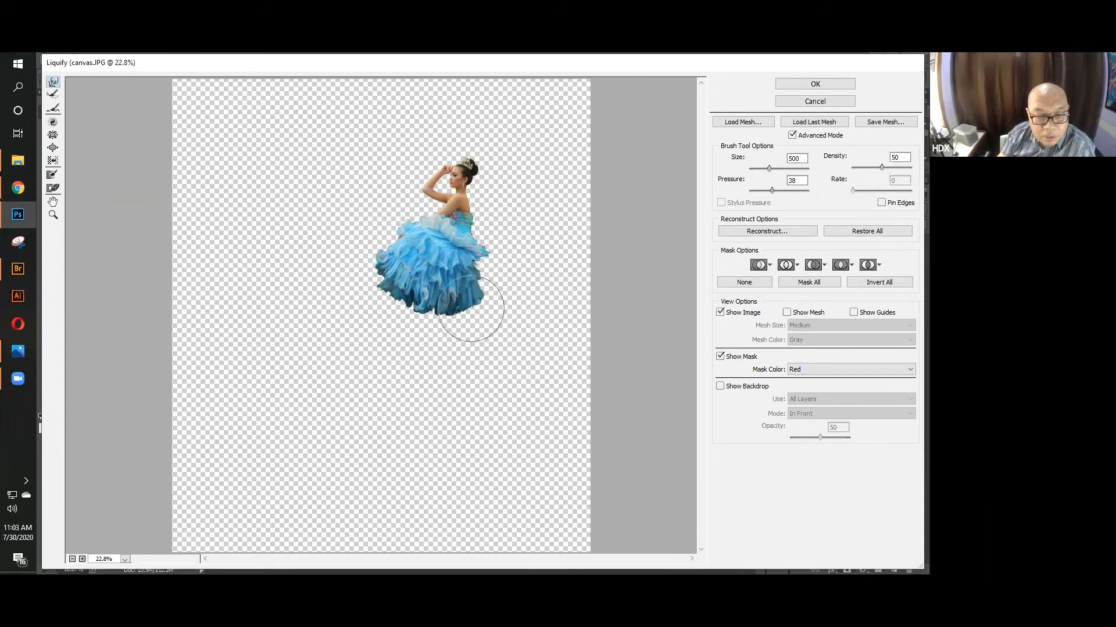
{"action": "left_click_drag", "start_coordinate": [470, 311], "coordinate": [435, 316]}
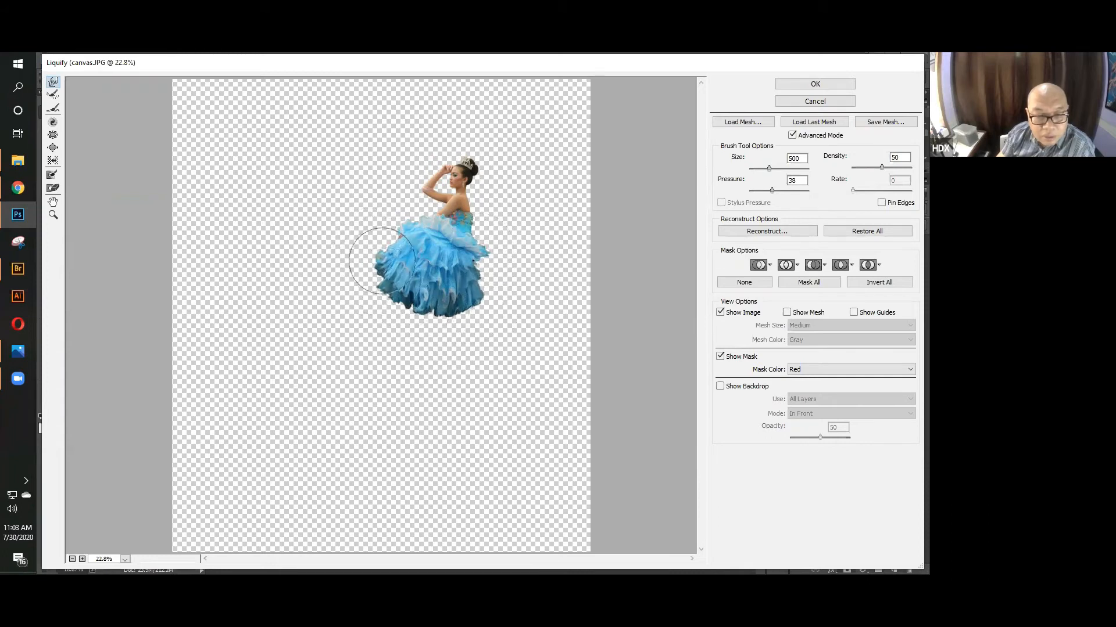
{"action": "left_click", "coordinate": [781, 84]}
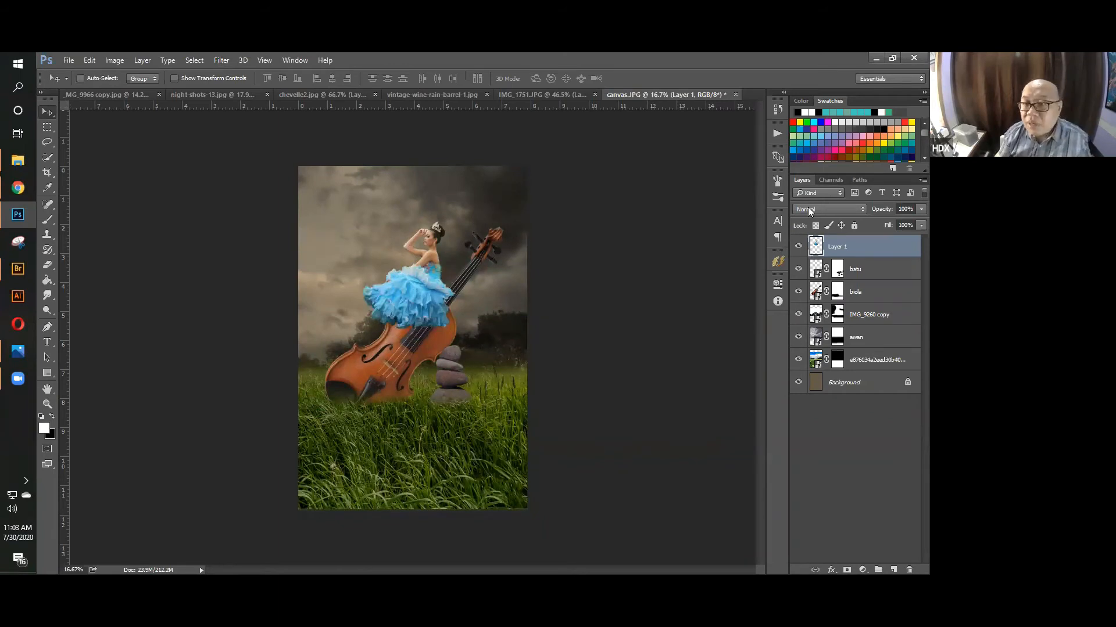
Step back through the canvas history to the state right after the woman's layer was moved.
{"action": "left_click", "coordinate": [778, 109]}
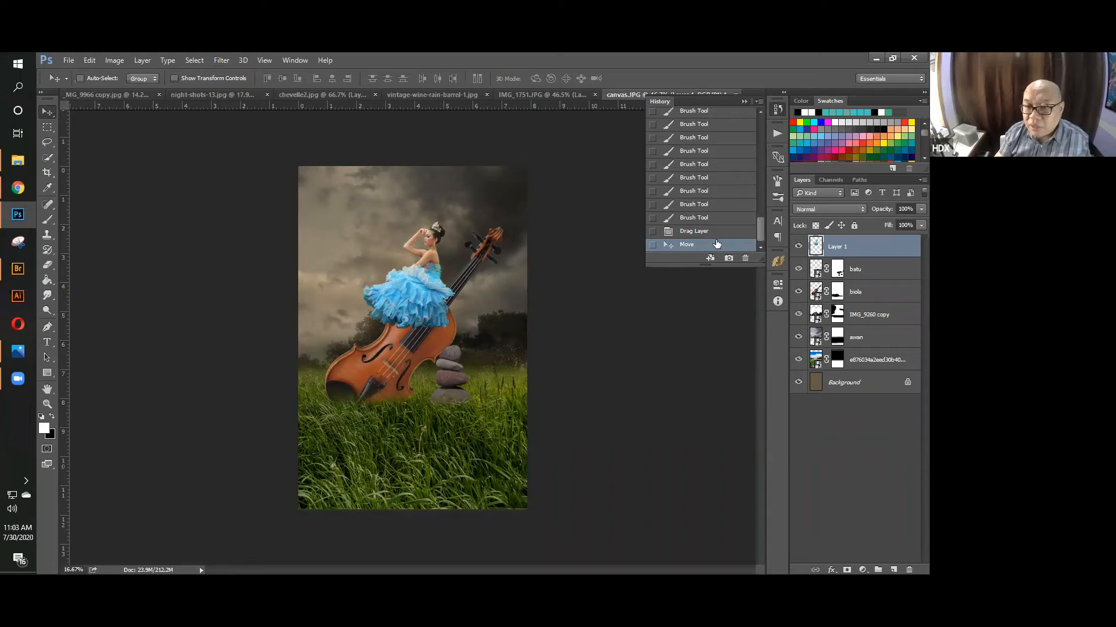
{"action": "left_click", "coordinate": [702, 232]}
{"action": "left_click", "coordinate": [700, 244]}
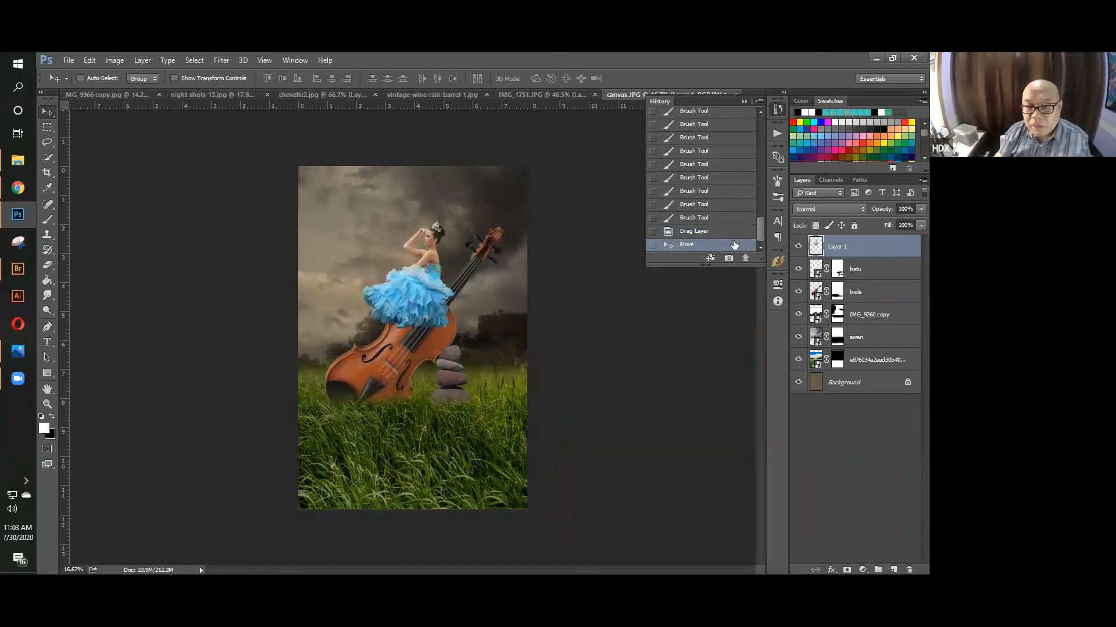
Reapply the last Liquify distortion to the woman's layer and collapse the history list.
{"action": "left_click", "coordinate": [222, 62]}
{"action": "left_click", "coordinate": [233, 73]}
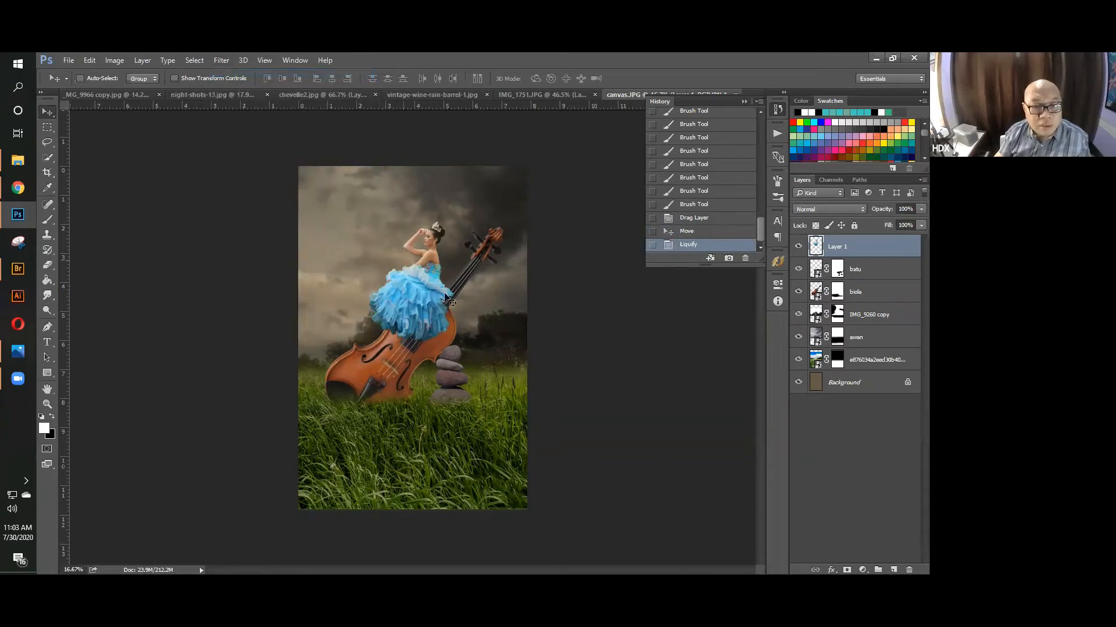
{"action": "left_click", "coordinate": [745, 102]}
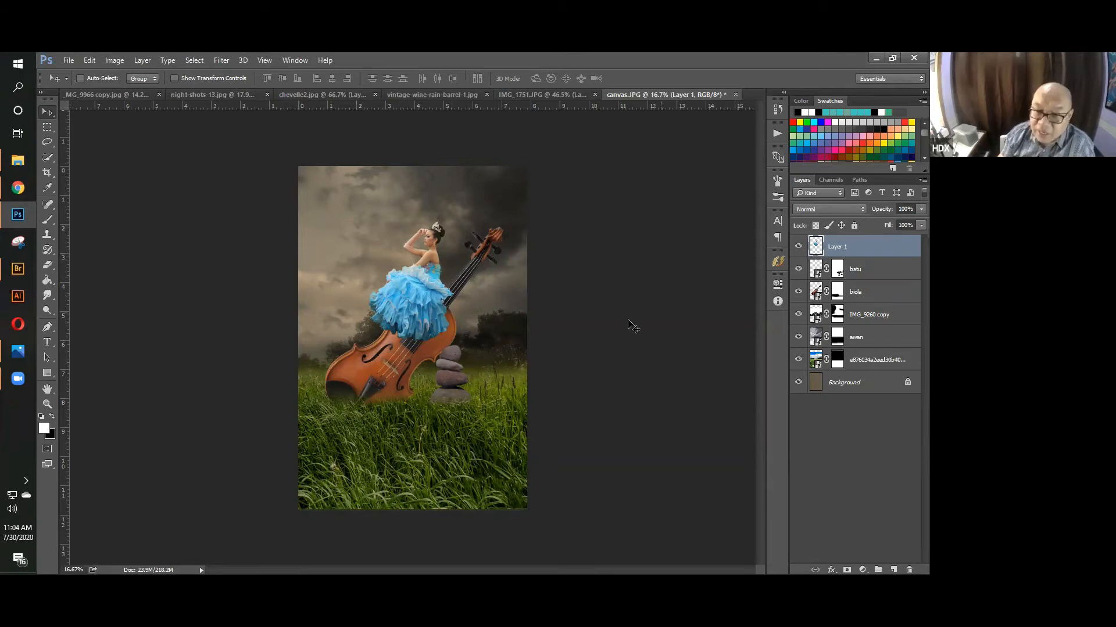
Scale the woman in blue down slightly with Free Transform, keeping her seated on the violin's upper body.
{"action": "key", "text": "ctrl+t"}
{"action": "left_click_drag", "start_coordinate": [369, 223], "coordinate": [373, 228]}
{"action": "key", "text": "Return"}
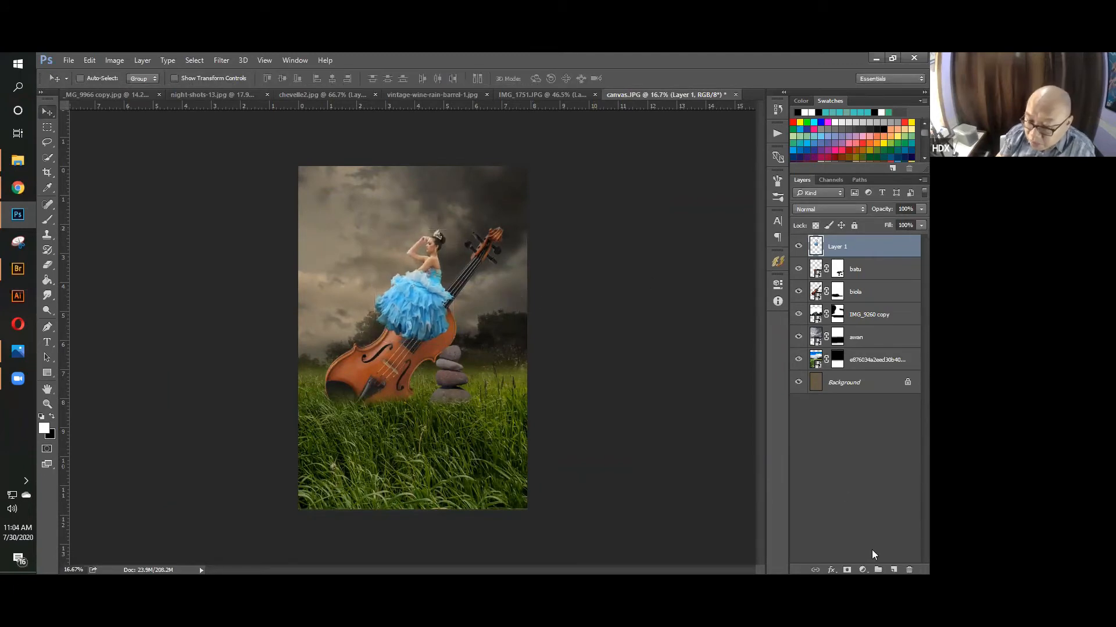
Add a new layer named "bayangan model" directly beneath the woman's layer.
{"action": "left_click", "coordinate": [893, 570]}
{"action": "left_click_drag", "start_coordinate": [869, 248], "coordinate": [851, 272]}
{"action": "double_click", "coordinate": [849, 268]}
{"action": "type", "text": "bayangan"}
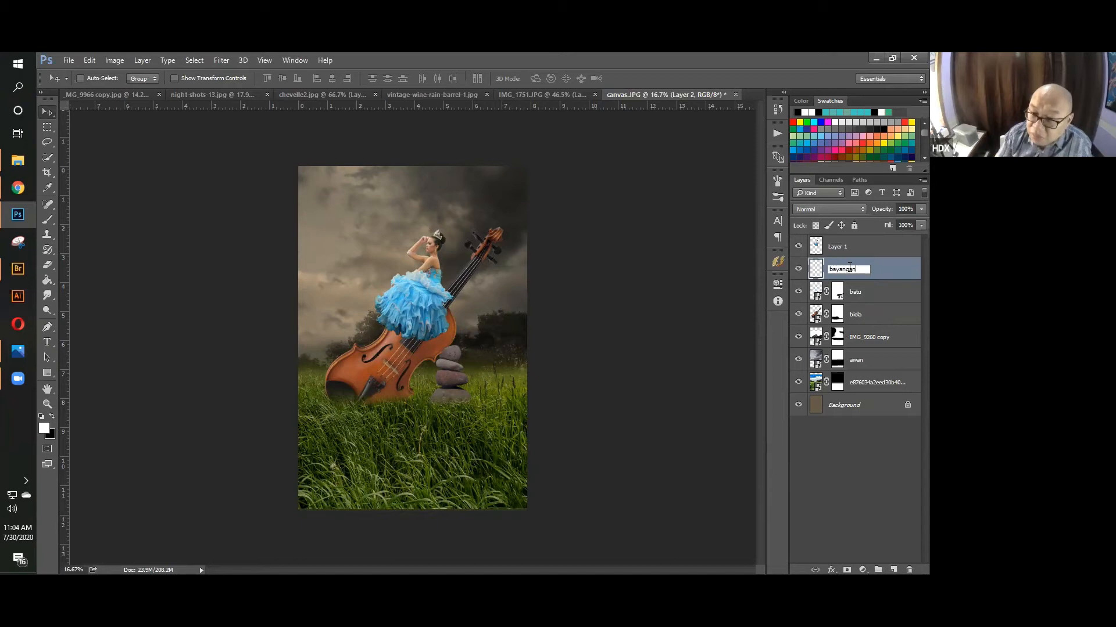
{"action": "type", "text": " model"}
{"action": "key", "text": "Return"}
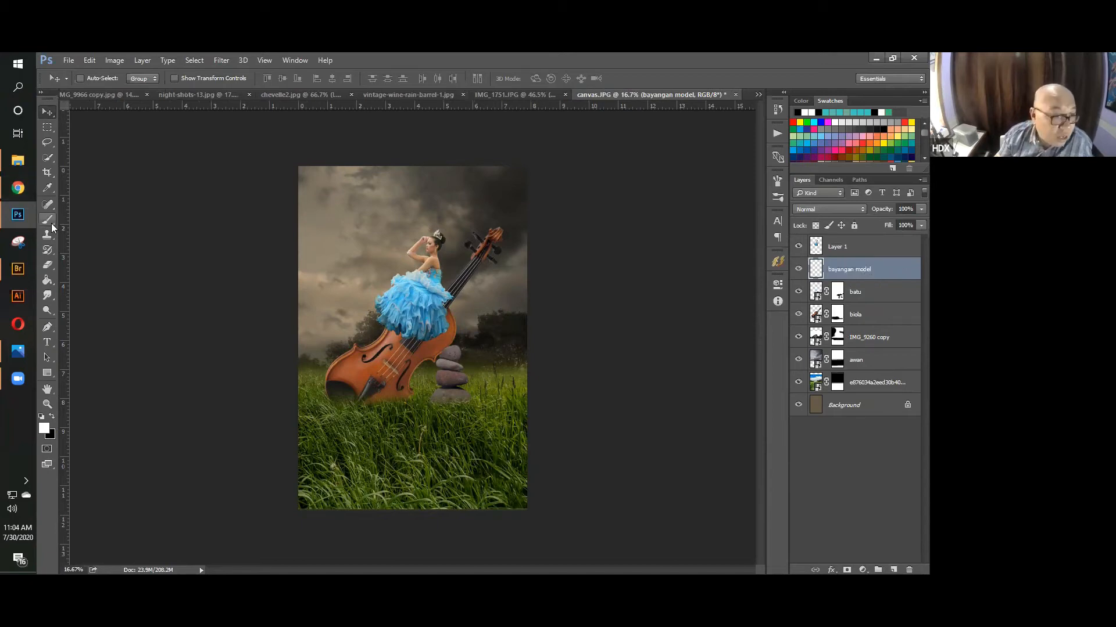
Paint a black shadow under the dress hem with a size 300 brush on the bayangan model layer, and set its layer opacity to 68%.
{"action": "left_click", "coordinate": [49, 221]}
{"action": "left_click", "coordinate": [41, 417]}
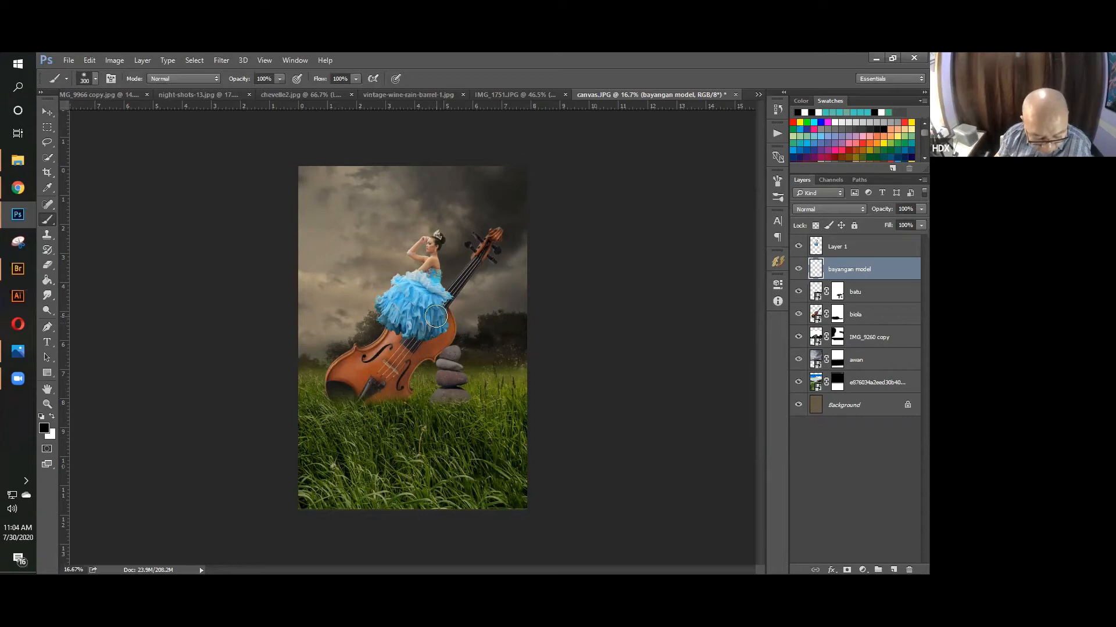
{"action": "left_click_drag", "start_coordinate": [436, 316], "coordinate": [431, 329]}
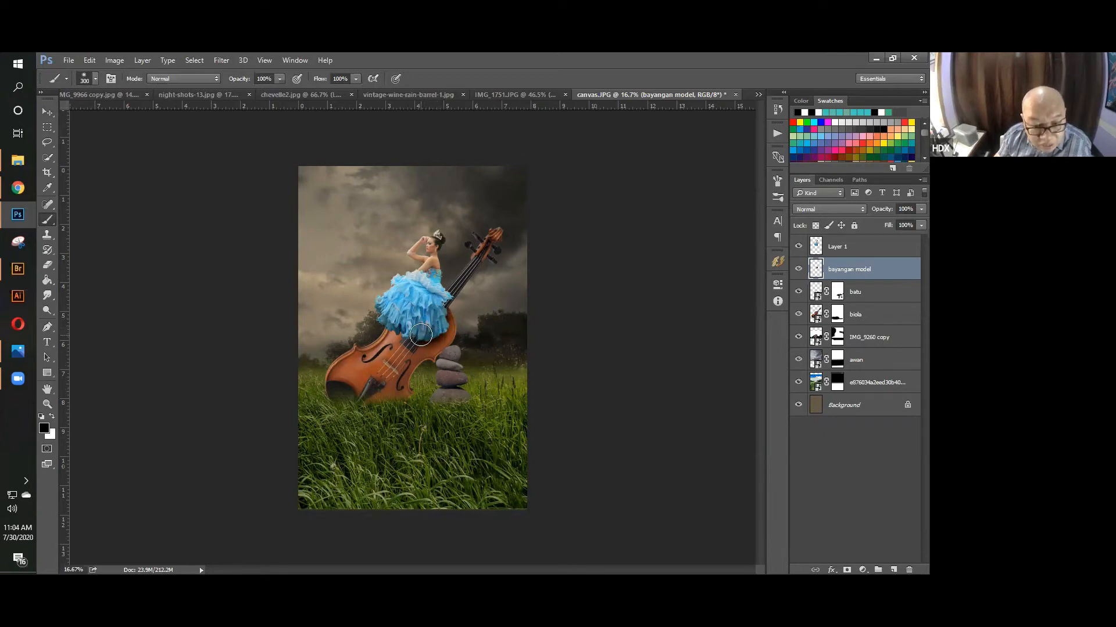
{"action": "left_click_drag", "start_coordinate": [406, 333], "coordinate": [400, 323]}
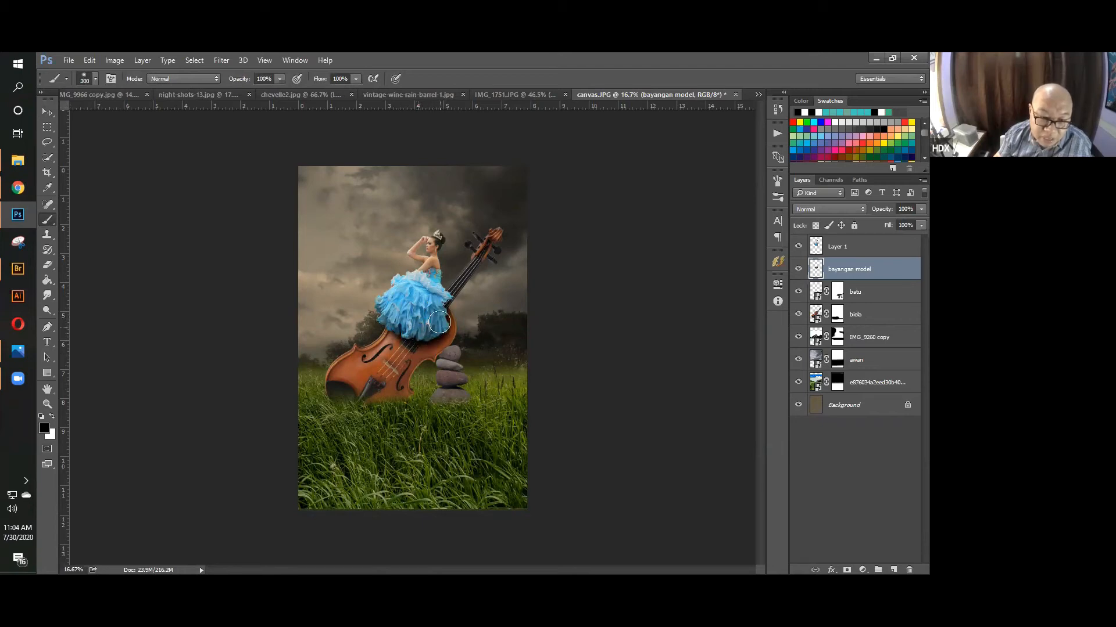
{"action": "left_click", "coordinate": [919, 224]}
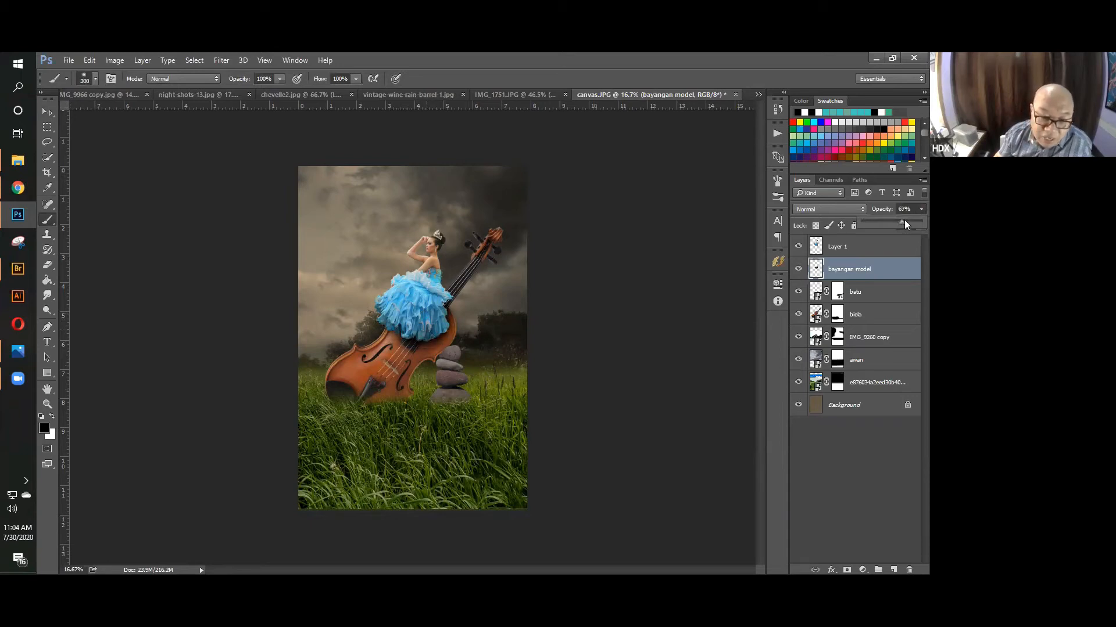
{"action": "left_click_drag", "start_coordinate": [903, 220], "coordinate": [900, 223]}
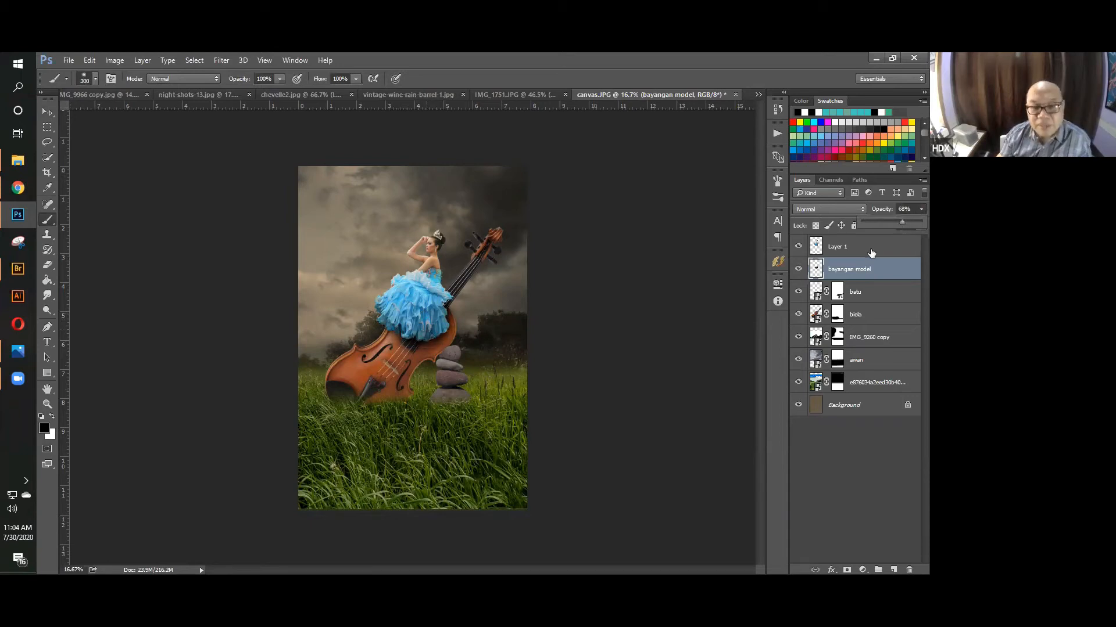
Compare the image with and without the bayangan model shadow, and erase its spill past the violin's edge with a size 125 eraser.
{"action": "left_click", "coordinate": [800, 270]}
{"action": "left_click", "coordinate": [800, 269]}
{"action": "left_click", "coordinate": [800, 269]}
{"action": "left_click", "coordinate": [800, 269]}
{"action": "left_click", "coordinate": [800, 270]}
{"action": "left_click", "coordinate": [800, 269]}
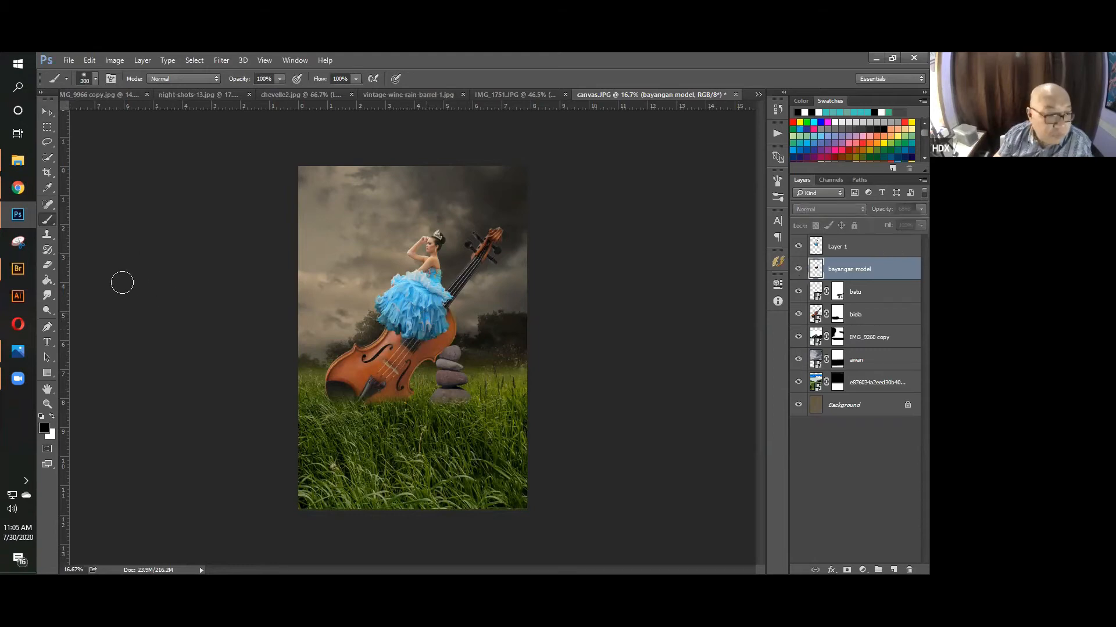
{"action": "left_click", "coordinate": [48, 265]}
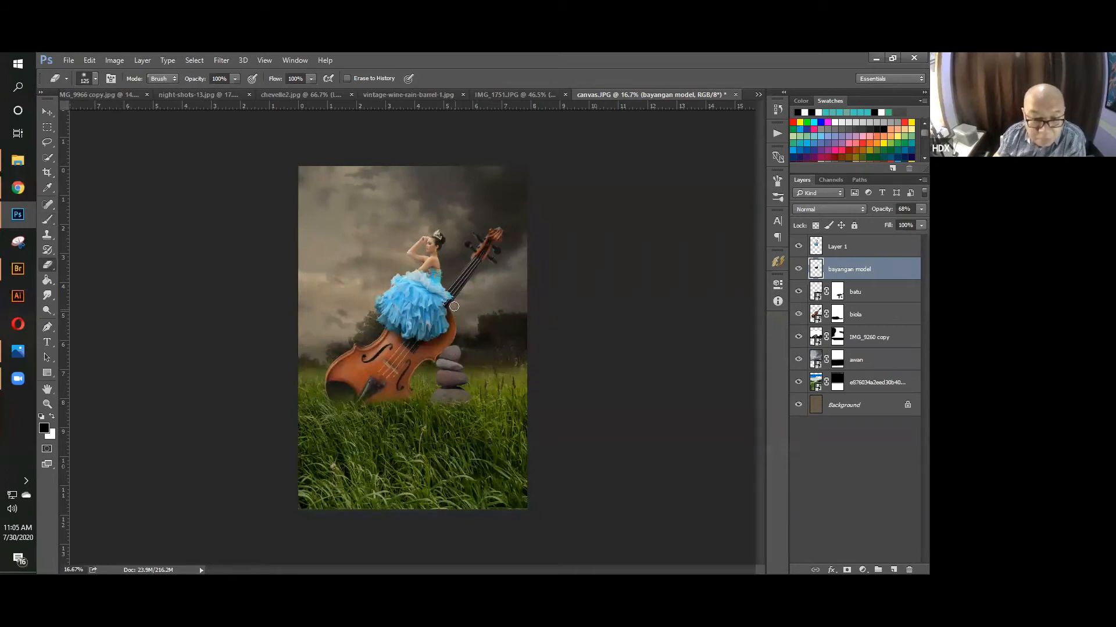
{"action": "left_click", "coordinate": [47, 112]}
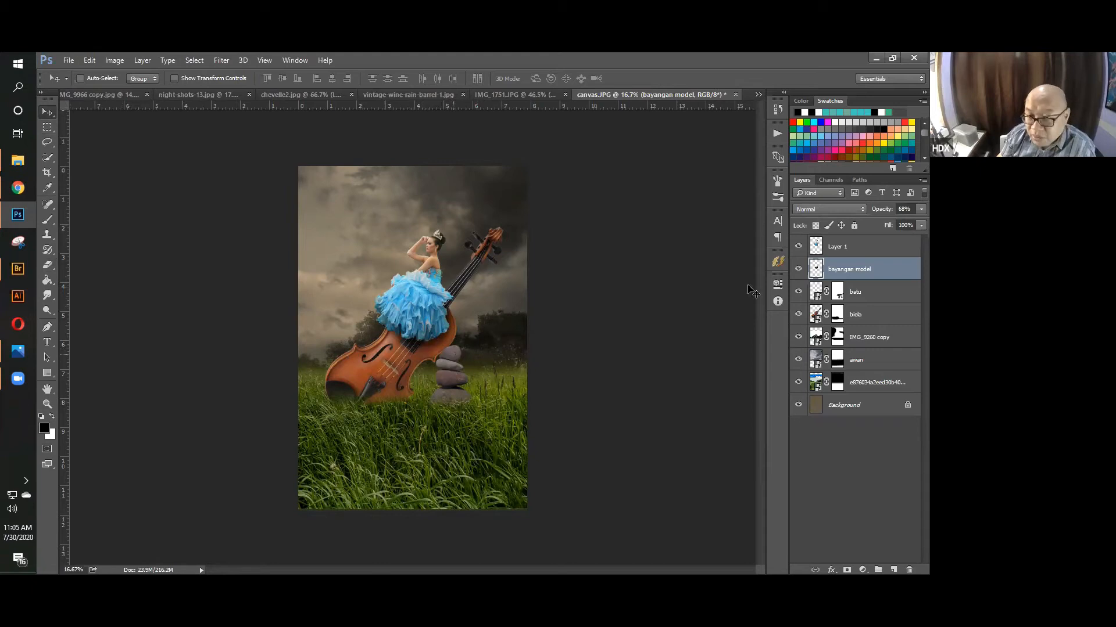
Add a new layer above the batu layer and clip it to the stones.
{"action": "left_click", "coordinate": [870, 296]}
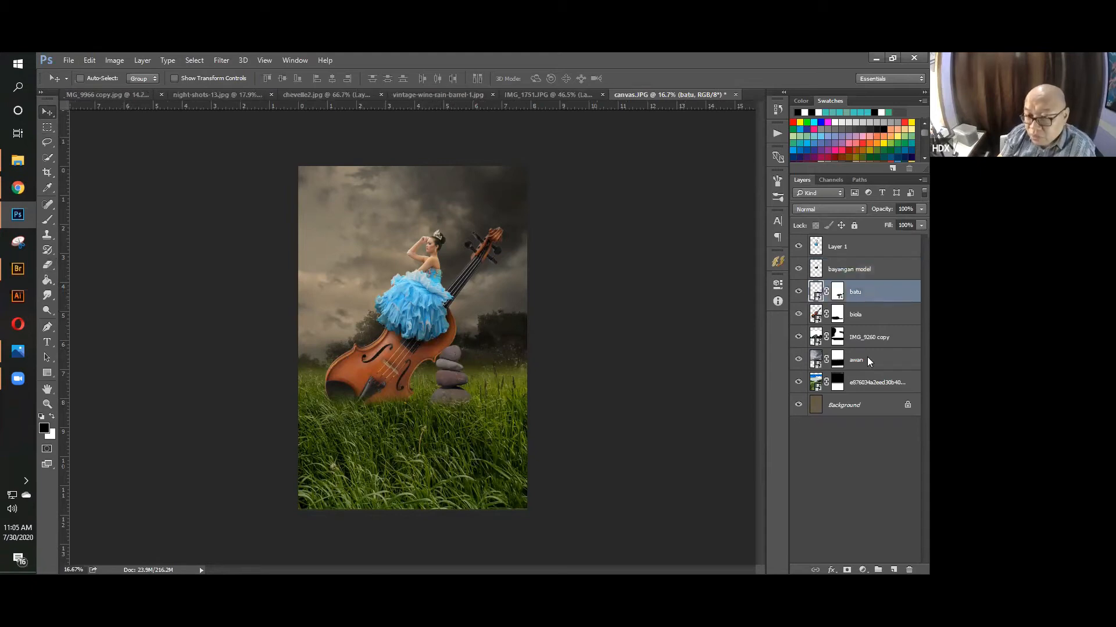
{"action": "left_click", "coordinate": [893, 570]}
{"action": "right_click", "coordinate": [857, 290]}
{"action": "left_click", "coordinate": [659, 334]}
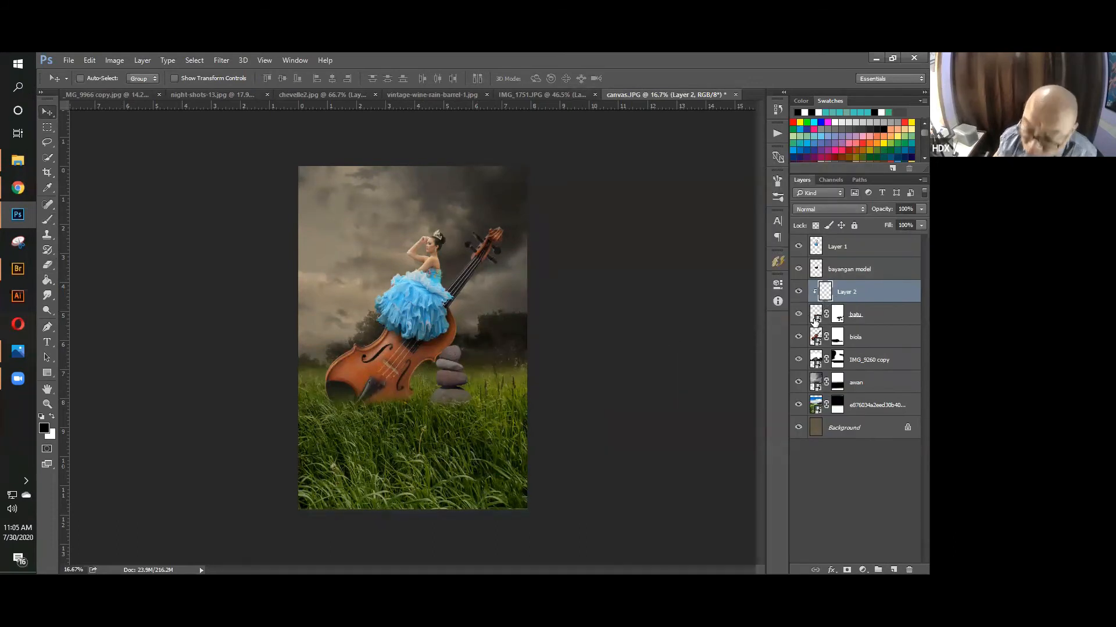
Shade the stone stack in black with a size 300 brush on its clipped layer, and set the layer's opacity to 84%.
{"action": "left_click", "coordinate": [46, 220]}
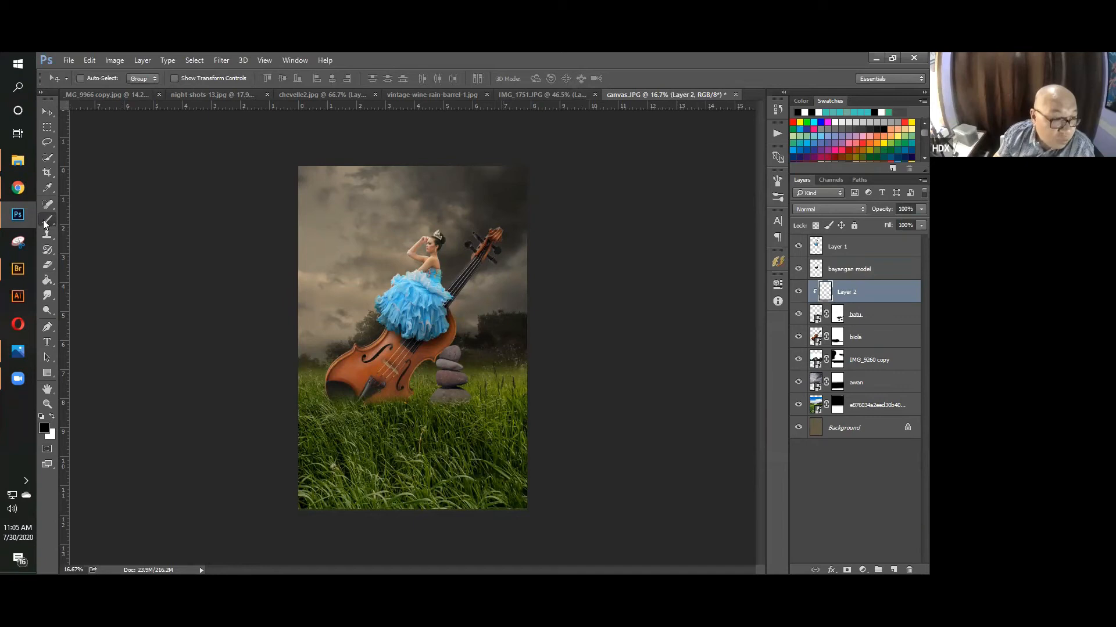
{"action": "mouse_move", "coordinate": [435, 355]}
{"action": "left_mouse_down"}
{"action": "mouse_move", "coordinate": [431, 398]}
{"action": "mouse_move", "coordinate": [435, 362]}
{"action": "mouse_move", "coordinate": [444, 407]}
{"action": "mouse_move", "coordinate": [462, 419]}
{"action": "mouse_move", "coordinate": [437, 355]}
{"action": "mouse_move", "coordinate": [430, 376]}
{"action": "mouse_move", "coordinate": [445, 343]}
{"action": "left_mouse_up"}
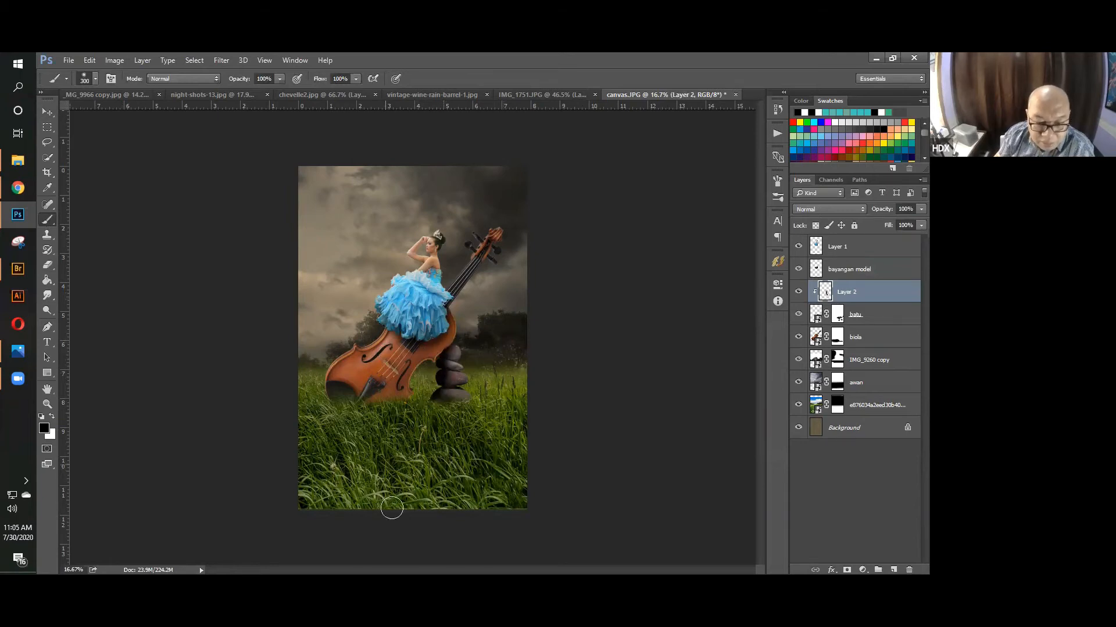
{"action": "left_click", "coordinate": [911, 209]}
{"action": "left_click_drag", "start_coordinate": [911, 222], "coordinate": [917, 222]}
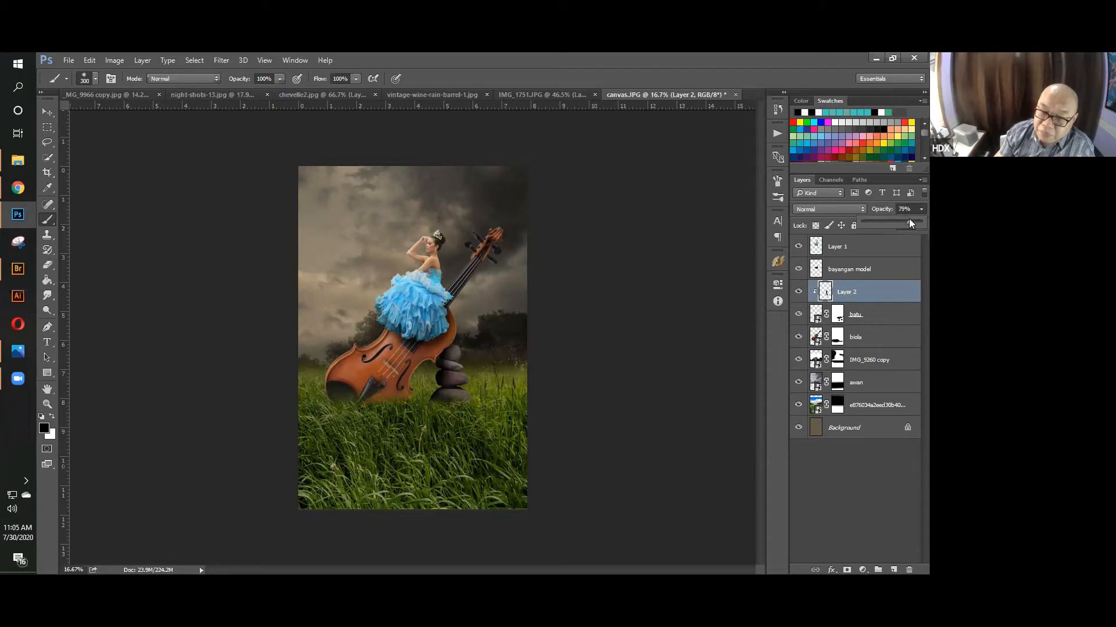
{"action": "left_click_drag", "start_coordinate": [910, 222], "coordinate": [912, 222]}
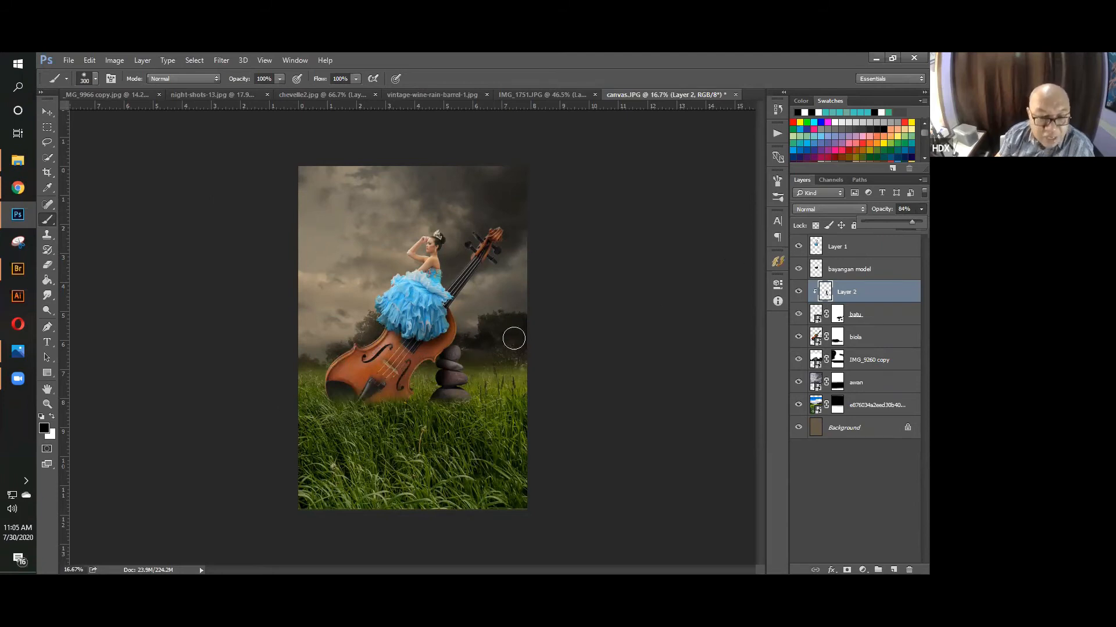
Add a new layer above the biola layer and clip it to the violin.
{"action": "left_click", "coordinate": [866, 336]}
{"action": "left_click", "coordinate": [873, 342]}
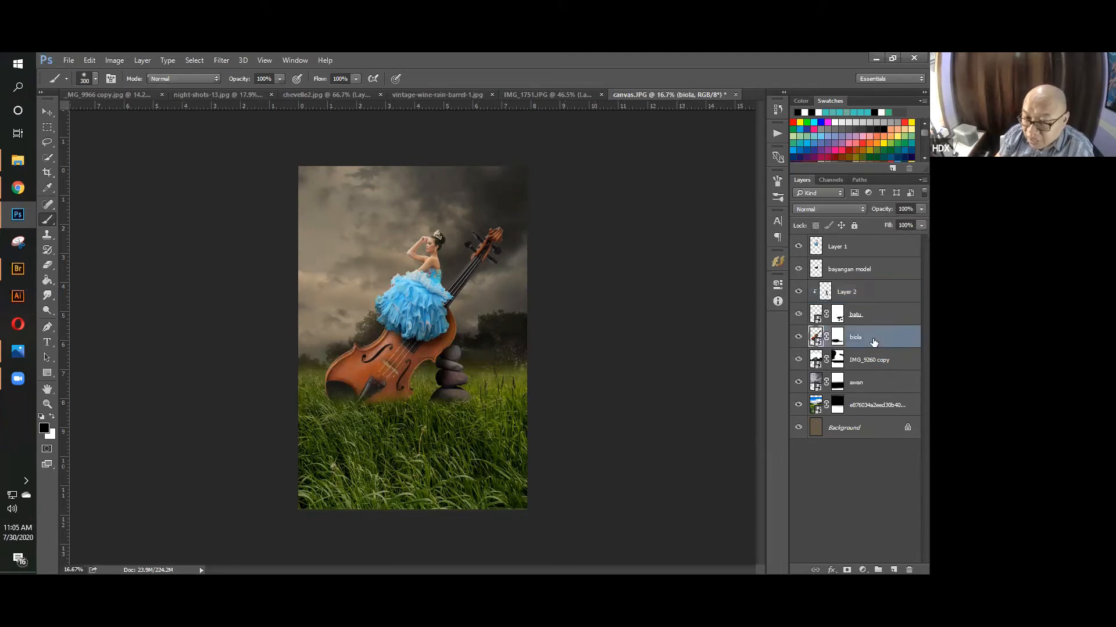
{"action": "left_click", "coordinate": [893, 570]}
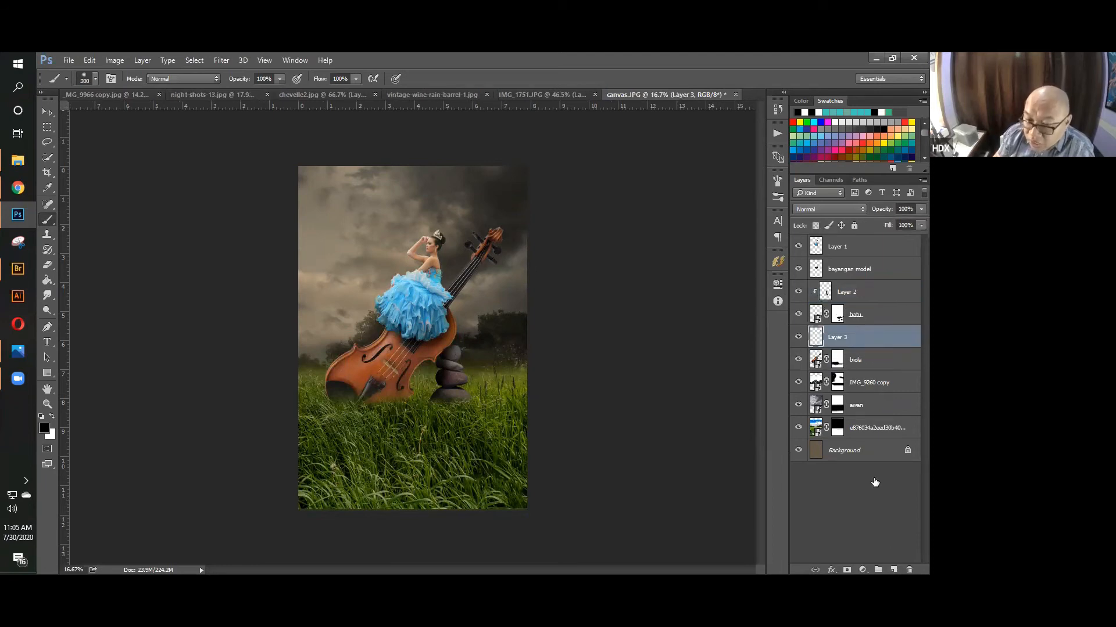
{"action": "right_click", "coordinate": [853, 337]}
{"action": "left_click", "coordinate": [685, 336]}
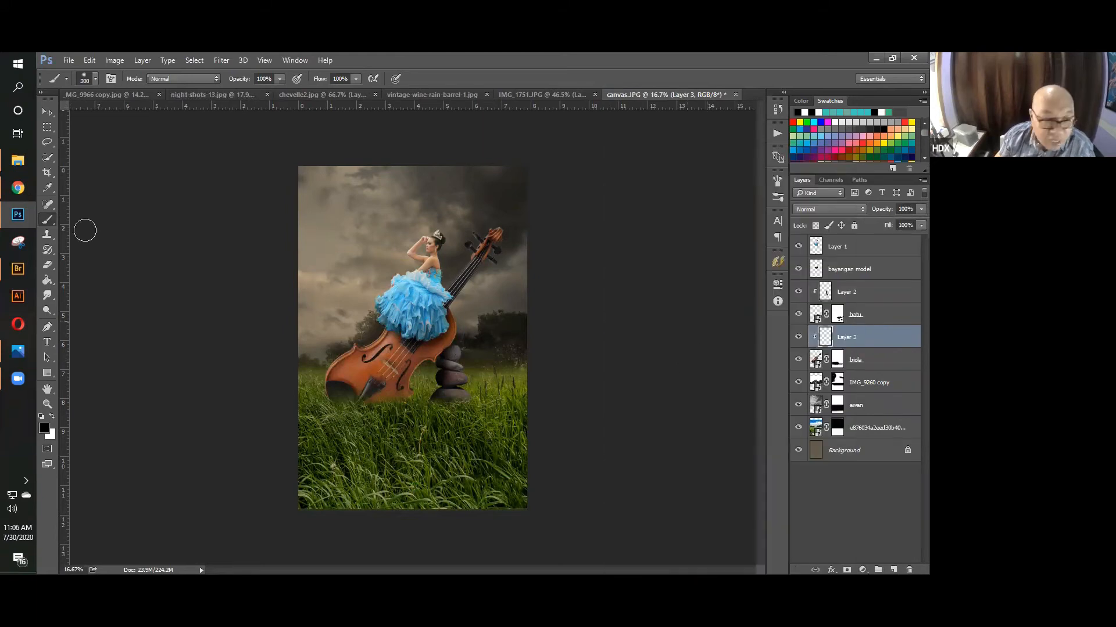
Darken the violin's lower and outer edges on its clipped layer with a size 800 black brush at 36% opacity.
{"action": "left_click", "coordinate": [279, 79]}
{"action": "left_click_drag", "start_coordinate": [240, 91], "coordinate": [241, 91]}
{"action": "key", "text": "]"}
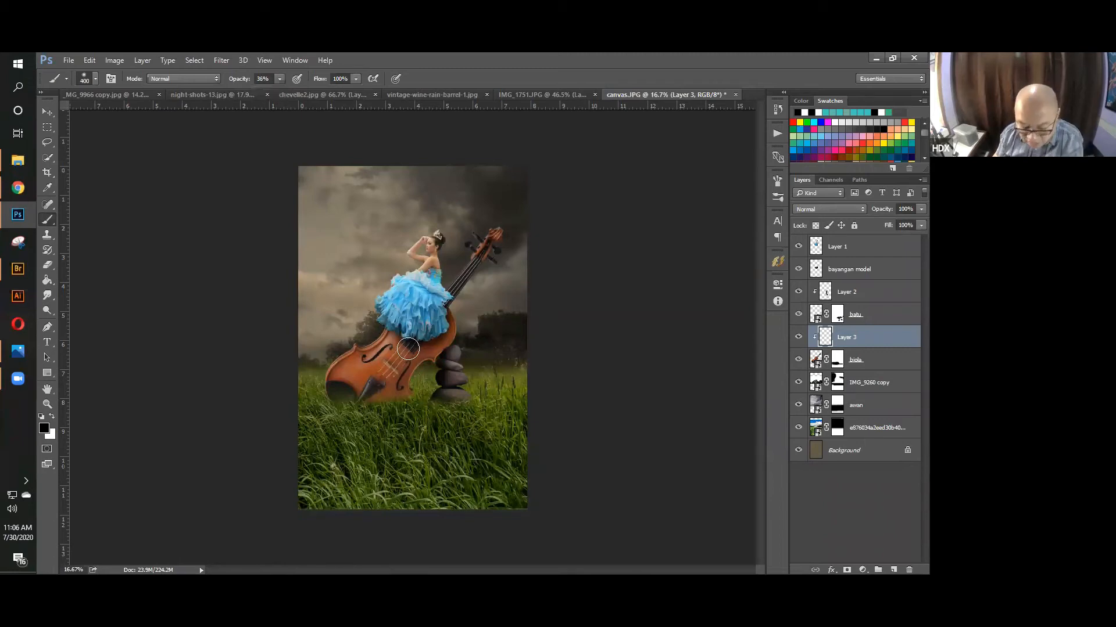
{"action": "key", "text": "]"}
{"action": "key", "text": "]"}
{"action": "key", "text": "]"}
{"action": "key", "text": "]"}
{"action": "mouse_move", "coordinate": [382, 420]}
{"action": "left_mouse_down"}
{"action": "mouse_move", "coordinate": [349, 451]}
{"action": "mouse_move", "coordinate": [408, 399]}
{"action": "mouse_move", "coordinate": [367, 435]}
{"action": "left_mouse_up"}
{"action": "mouse_move", "coordinate": [500, 287]}
{"action": "left_mouse_down"}
{"action": "mouse_move", "coordinate": [512, 260]}
{"action": "mouse_move", "coordinate": [453, 375]}
{"action": "mouse_move", "coordinate": [454, 421]}
{"action": "left_mouse_up"}
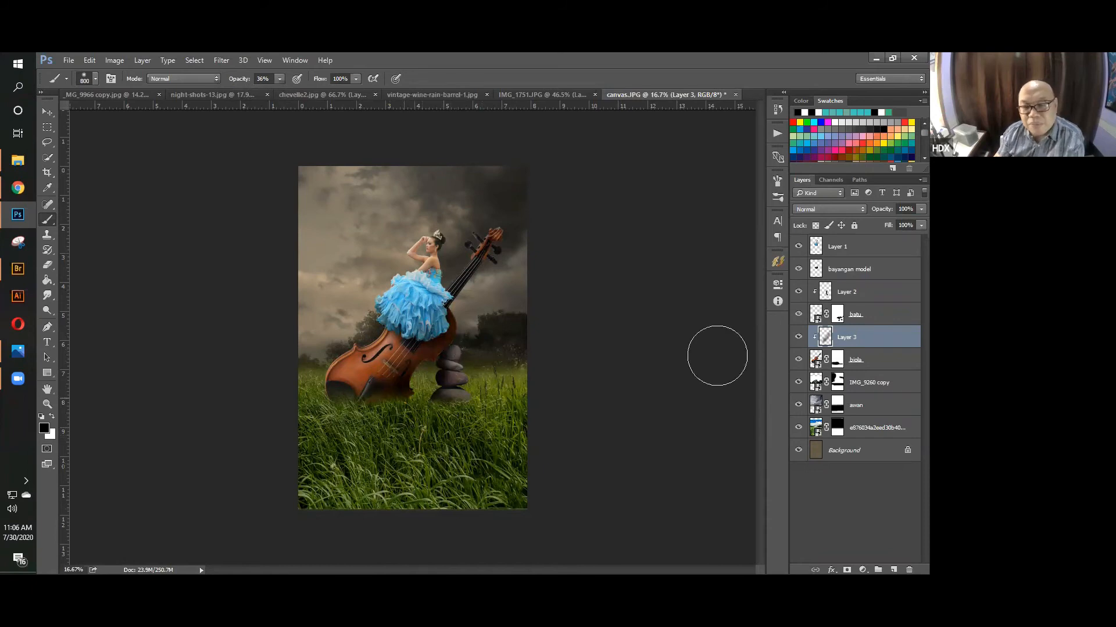
Deepen the shading along the stones' outer side on their clipped layer with a size 800 black brush at 20% opacity.
{"action": "left_click", "coordinate": [837, 316]}
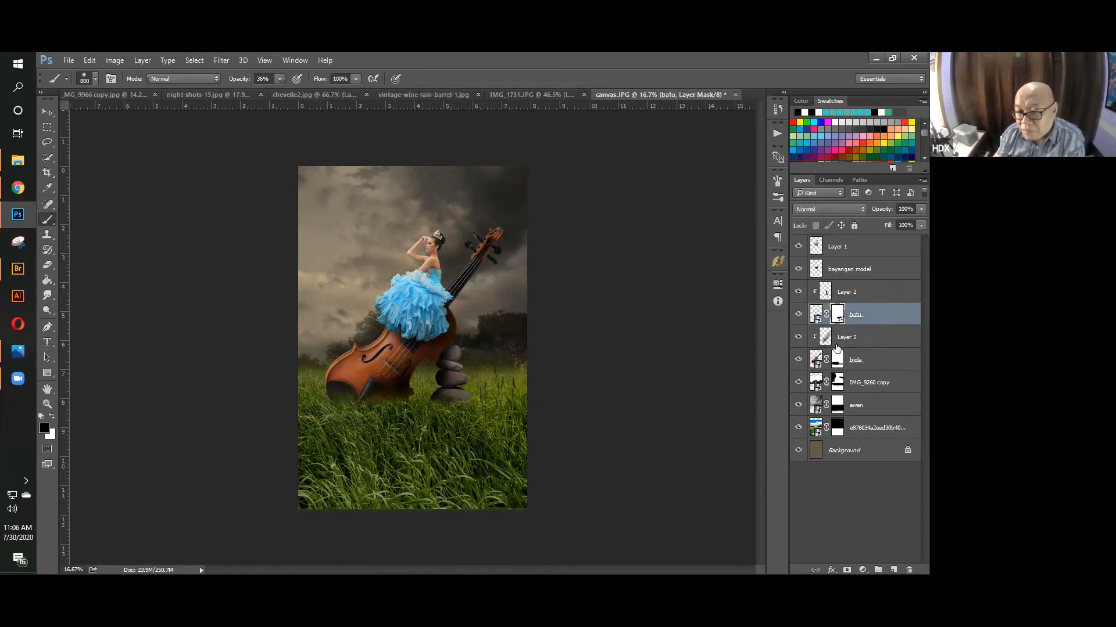
{"action": "left_click", "coordinate": [837, 296]}
{"action": "key", "text": "2"}
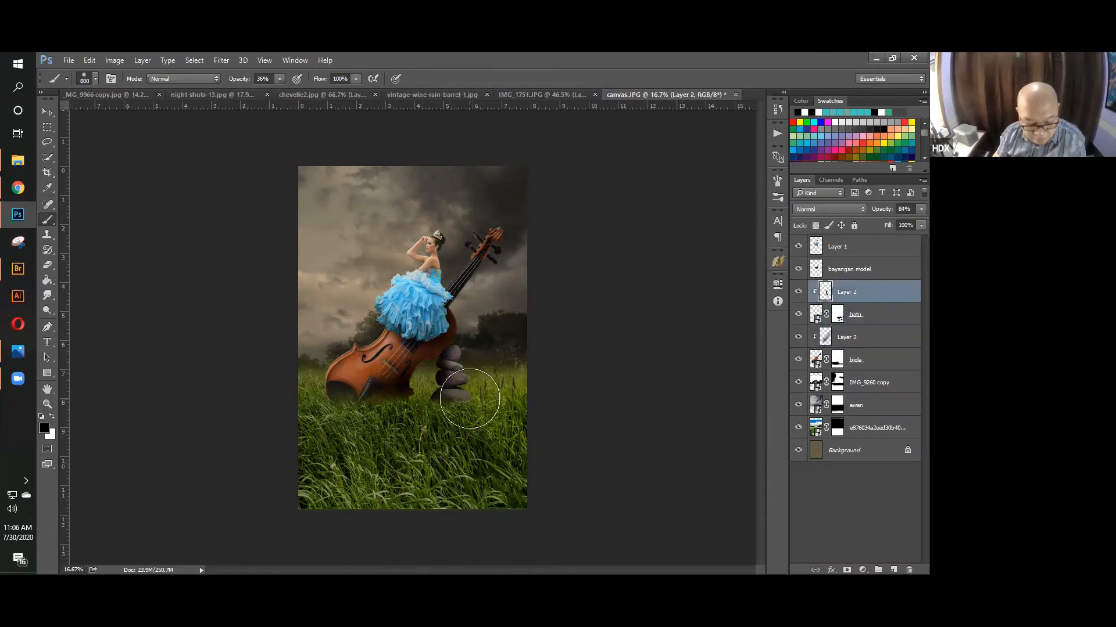
{"action": "left_click_drag", "start_coordinate": [470, 359], "coordinate": [472, 409]}
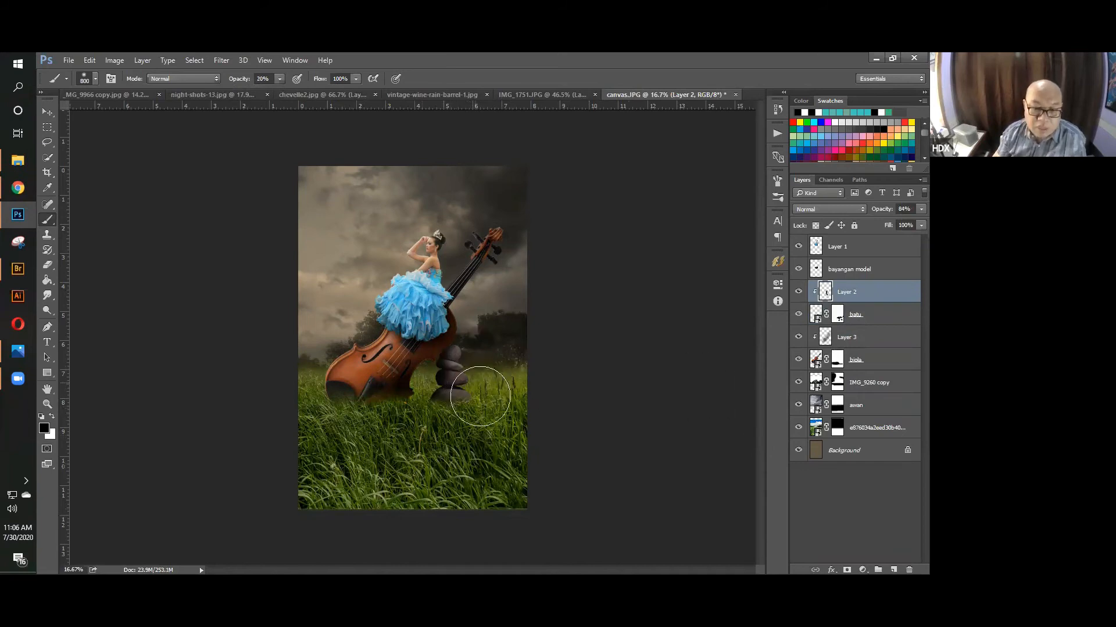
{"action": "left_click", "coordinate": [47, 112]}
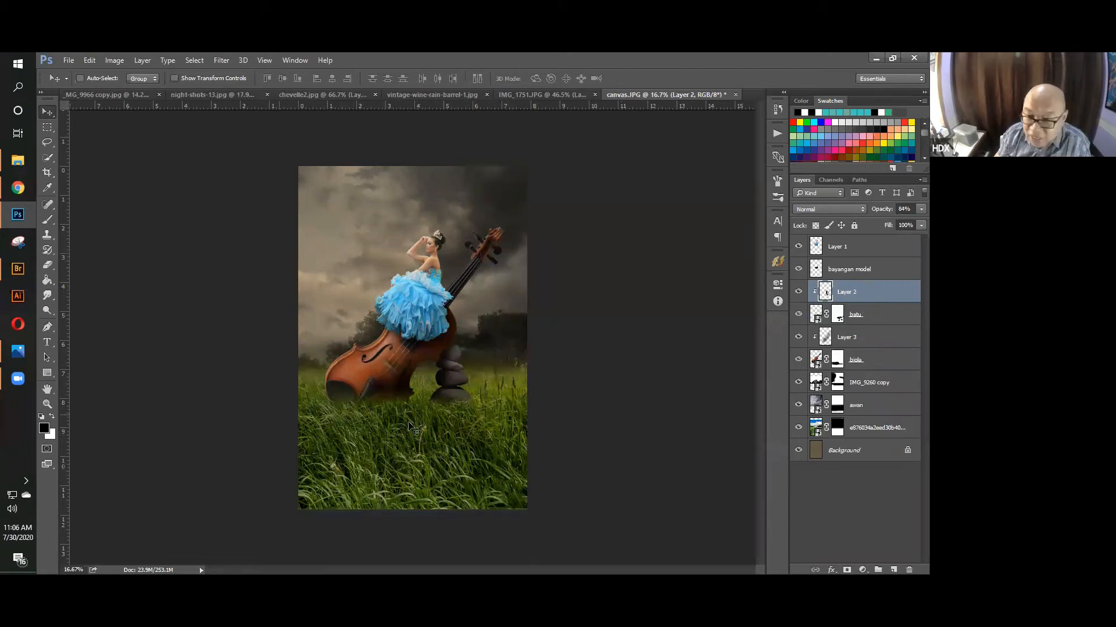
Add a new layer named "bayangan semua" above the IMG_9260 copy layer.
{"action": "left_click", "coordinate": [870, 385]}
{"action": "key", "text": "ctrl+shift+alt+n"}
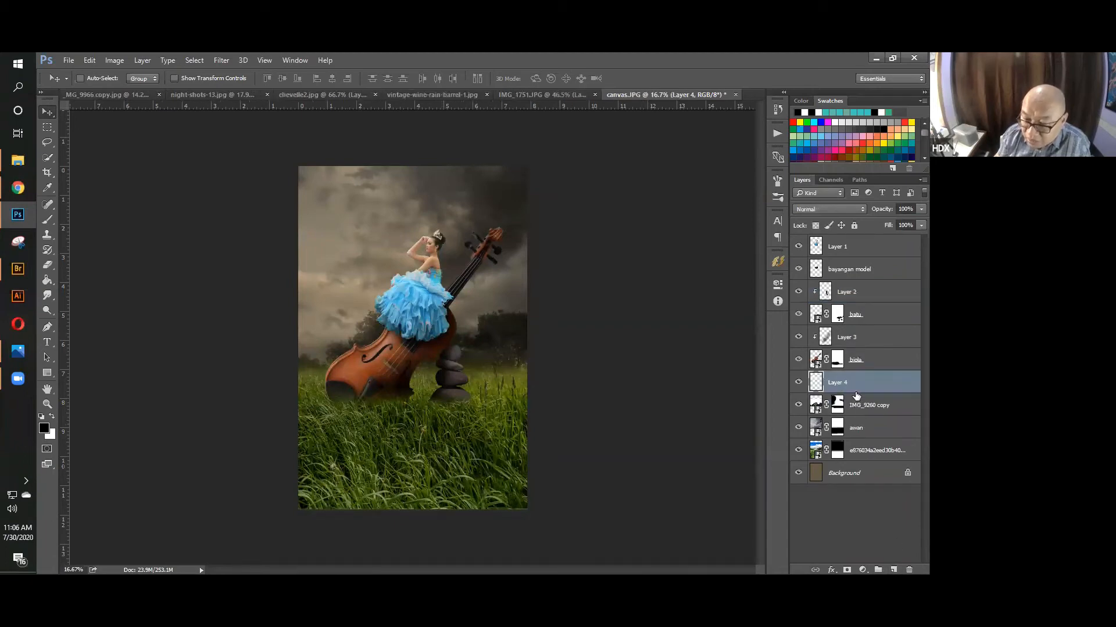
{"action": "double_click", "coordinate": [842, 383]}
{"action": "type", "text": "bayangan semua"}
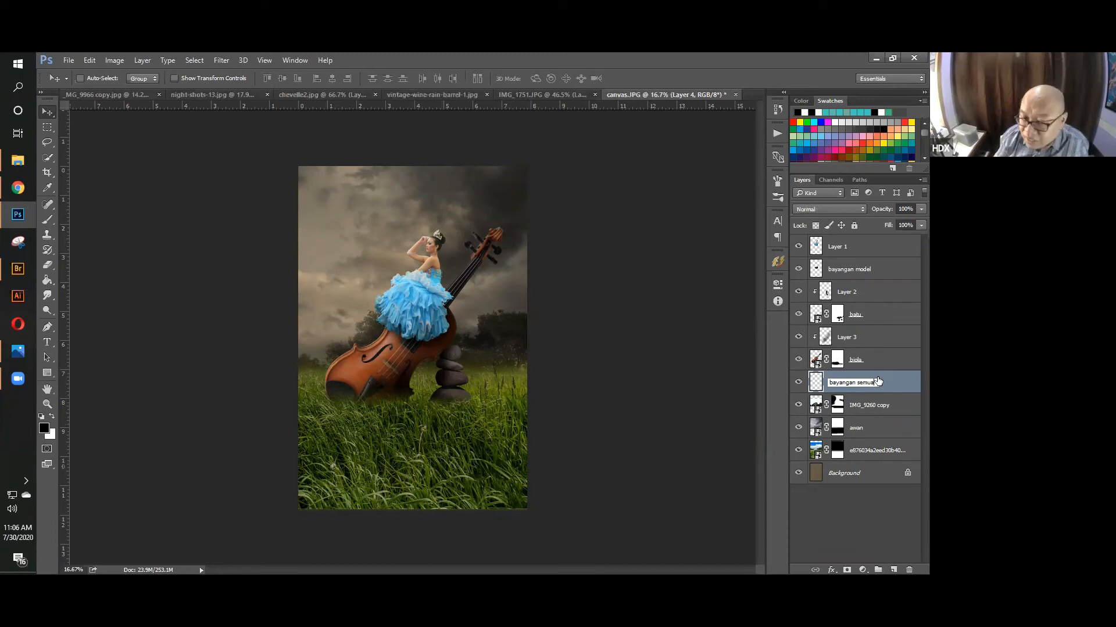
{"action": "key", "text": "Return"}
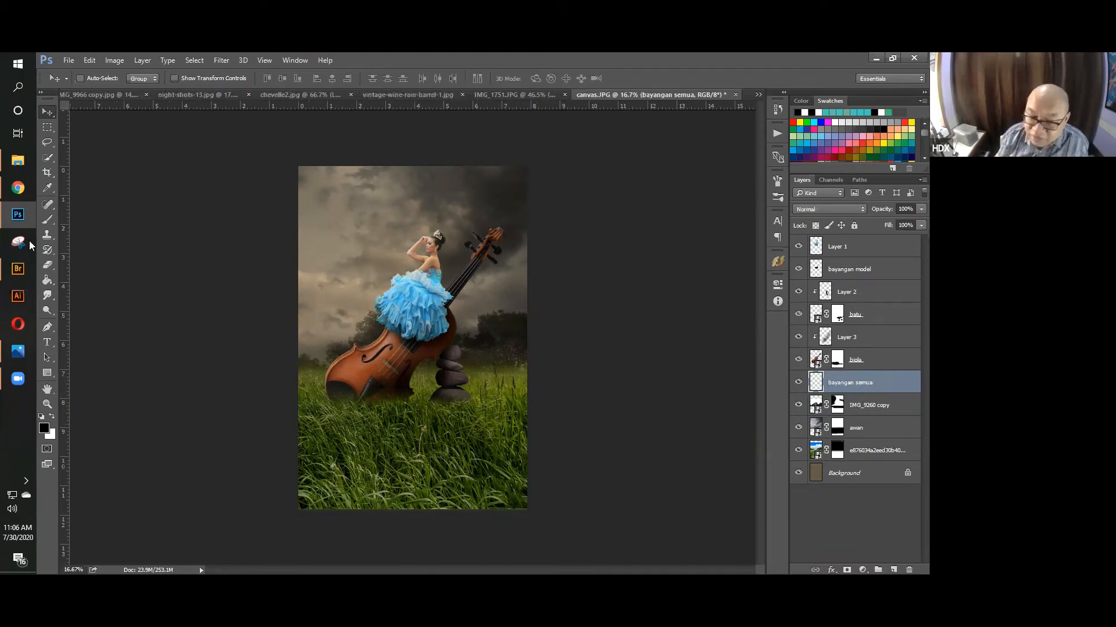
Paint soft black shadows on the grass beneath the violin and stones at 20% opacity, reducing the brush from size 800 to 500.
{"action": "left_click", "coordinate": [46, 222]}
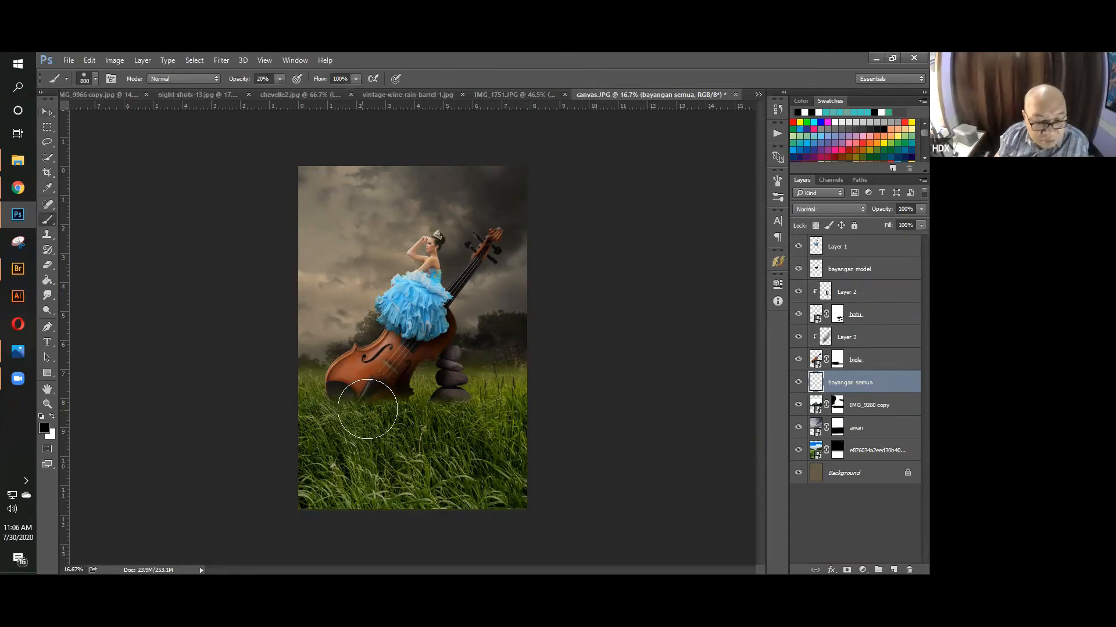
{"action": "mouse_move", "coordinate": [369, 408]}
{"action": "left_mouse_down"}
{"action": "mouse_move", "coordinate": [505, 443]}
{"action": "mouse_move", "coordinate": [385, 405]}
{"action": "left_mouse_up"}
{"action": "key", "text": "bracketleft"}
{"action": "key", "text": "bracketleft"}
{"action": "key", "text": "bracketleft"}
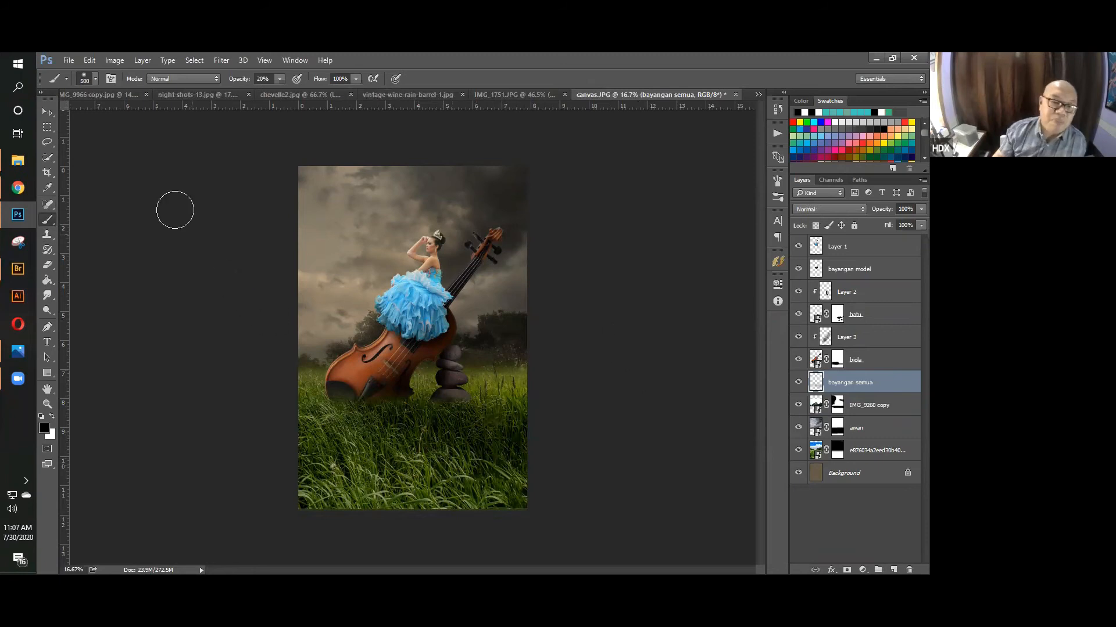
Compare the meadow with and without the bayangan semua shadow layer.
{"action": "key", "text": "v"}
{"action": "left_click", "coordinate": [797, 387]}
{"action": "left_click", "coordinate": [797, 387]}
{"action": "left_click", "coordinate": [797, 387]}
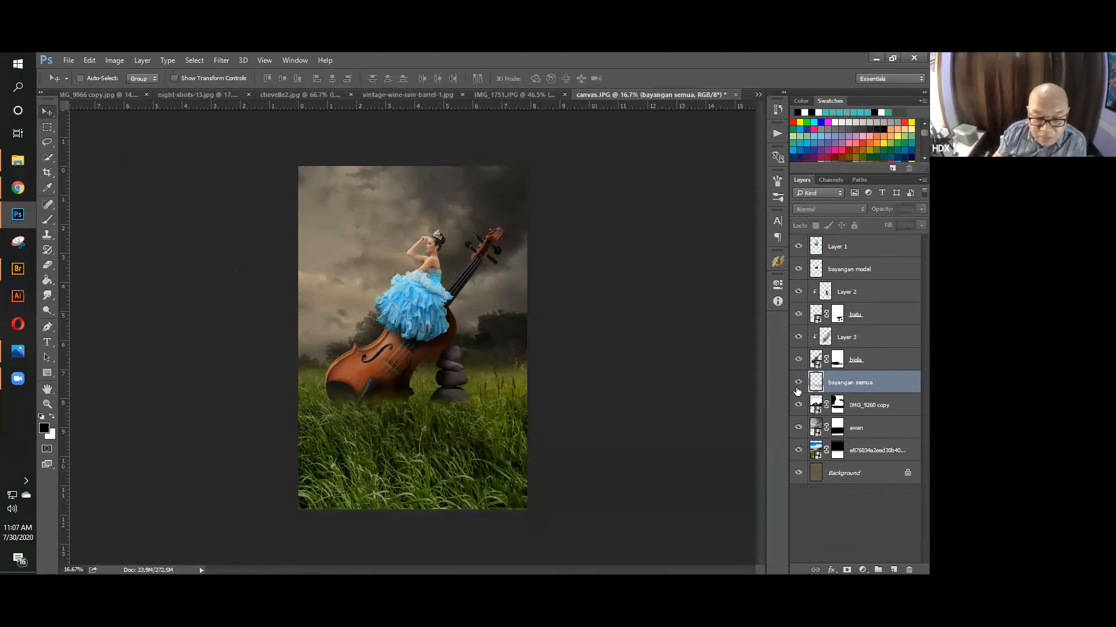
{"action": "left_click", "coordinate": [797, 387]}
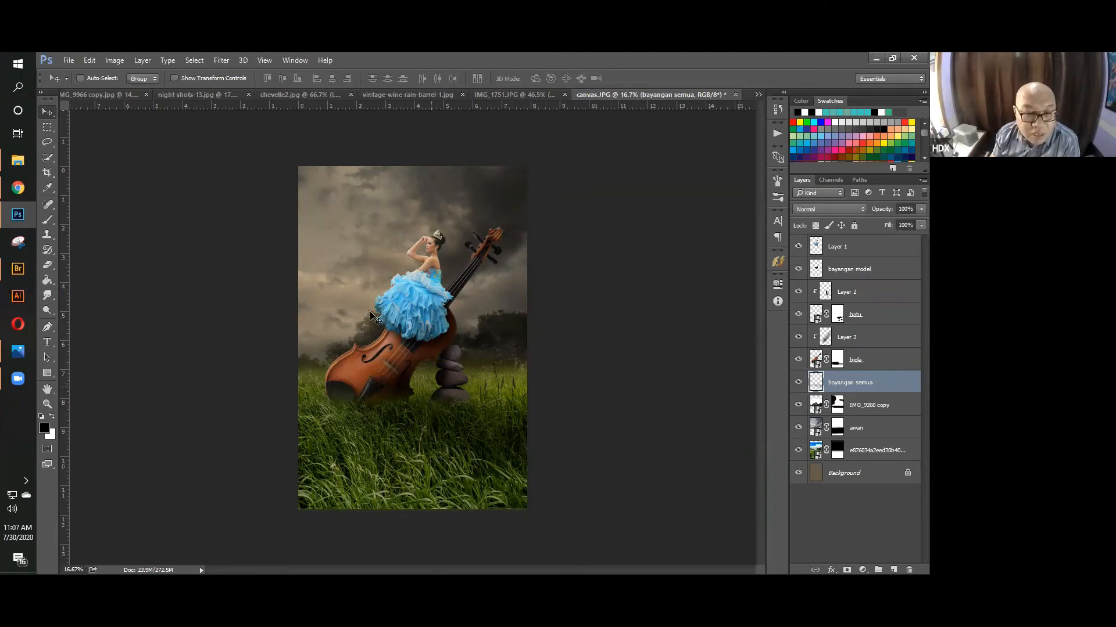
Place the obor torch image above the bayangan semua layer, shrunk to stand in the grass just right of the stones.
{"action": "left_click", "coordinate": [16, 165]}
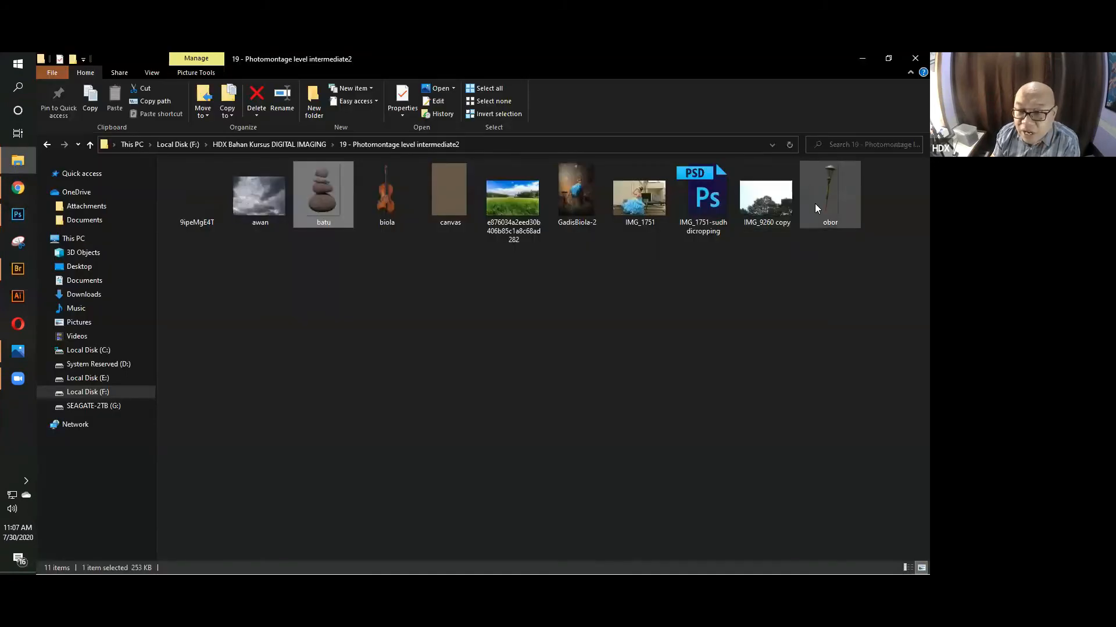
{"action": "left_click", "coordinate": [821, 203]}
{"action": "left_click_drag", "start_coordinate": [421, 268], "coordinate": [516, 304]}
{"action": "mouse_move", "coordinate": [497, 342]}
{"action": "left_mouse_down"}
{"action": "mouse_move", "coordinate": [507, 320]}
{"action": "mouse_move", "coordinate": [504, 328]}
{"action": "left_mouse_up"}
{"action": "left_click_drag", "start_coordinate": [522, 289], "coordinate": [504, 317]}
{"action": "key", "text": "Return"}
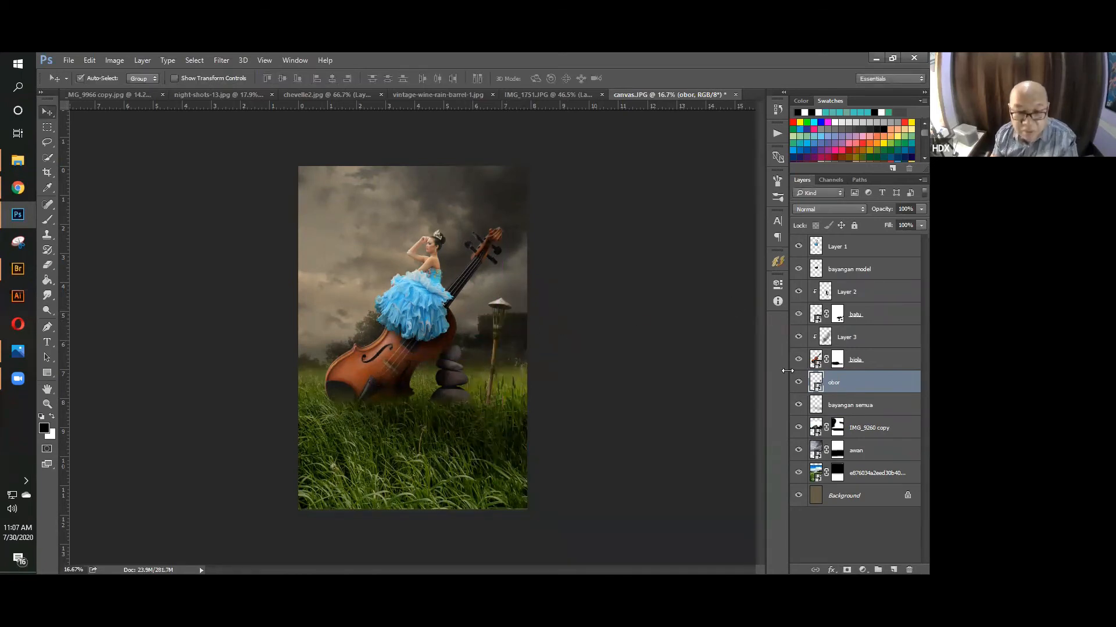
Duplicate the torch to the top of the layer stack and enlarge it to about 300% in the meadow's left foreground.
{"action": "key", "text": "ctrl+j"}
{"action": "left_click_drag", "start_coordinate": [846, 381], "coordinate": [848, 241]}
{"action": "left_click_drag", "start_coordinate": [499, 336], "coordinate": [333, 448]}
{"action": "key", "text": "ctrl+t"}
{"action": "left_click_drag", "start_coordinate": [390, 338], "coordinate": [387, 292]}
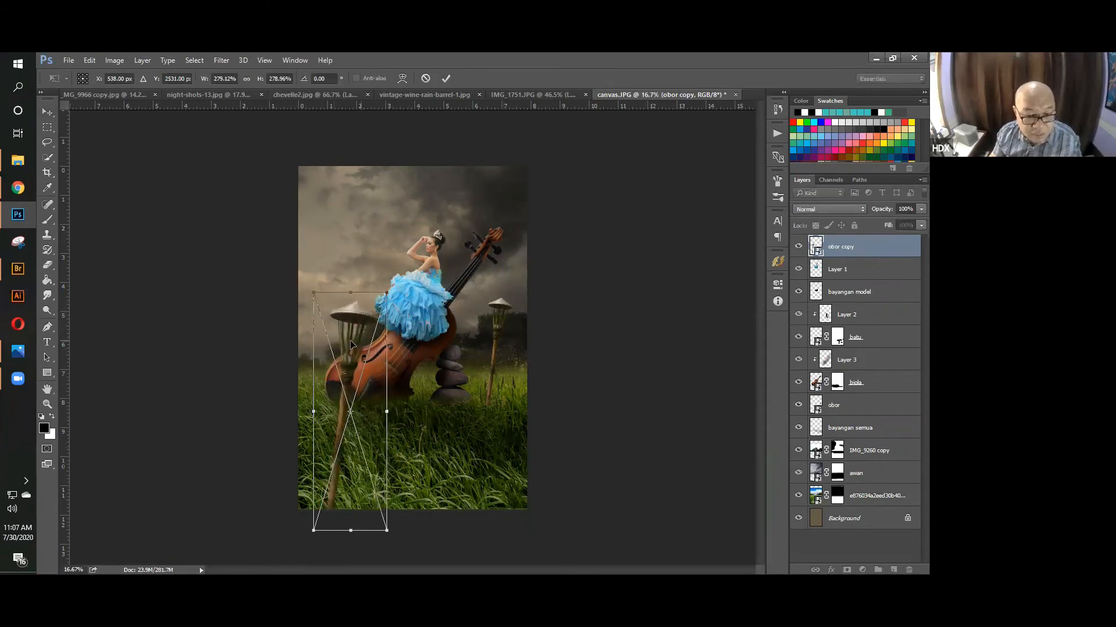
{"action": "left_click_drag", "start_coordinate": [351, 344], "coordinate": [334, 343]}
{"action": "left_click_drag", "start_coordinate": [289, 283], "coordinate": [284, 265]}
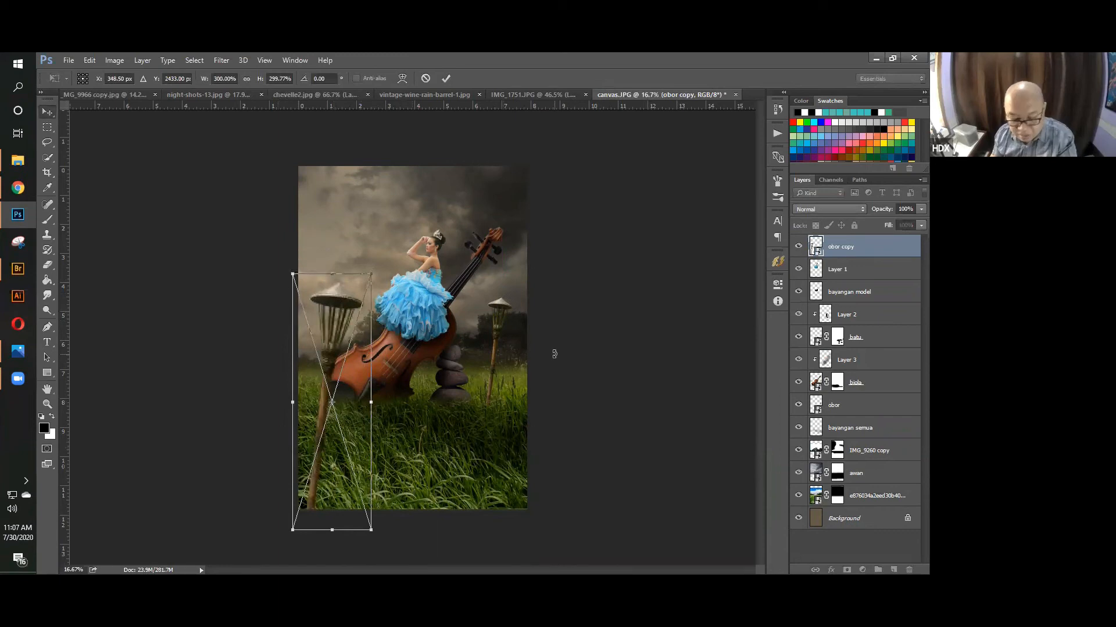
{"action": "key", "text": "Return"}
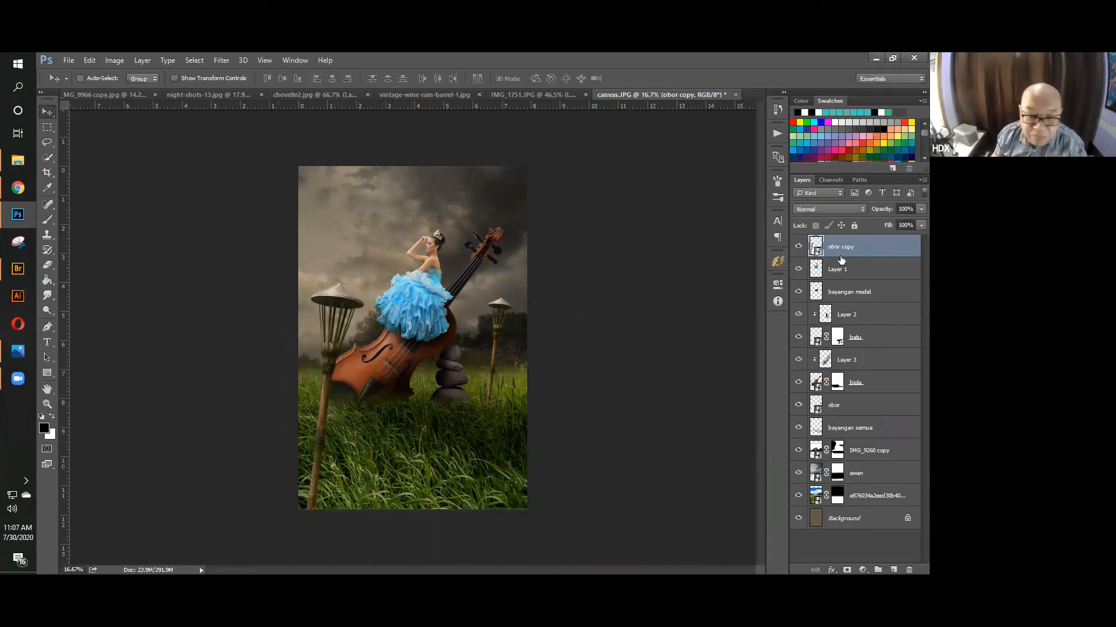
Rasterize the obor copy layer and soften the foreground torch with a 4.4-pixel Gaussian Blur.
{"action": "right_click", "coordinate": [859, 247]}
{"action": "left_click", "coordinate": [668, 338]}
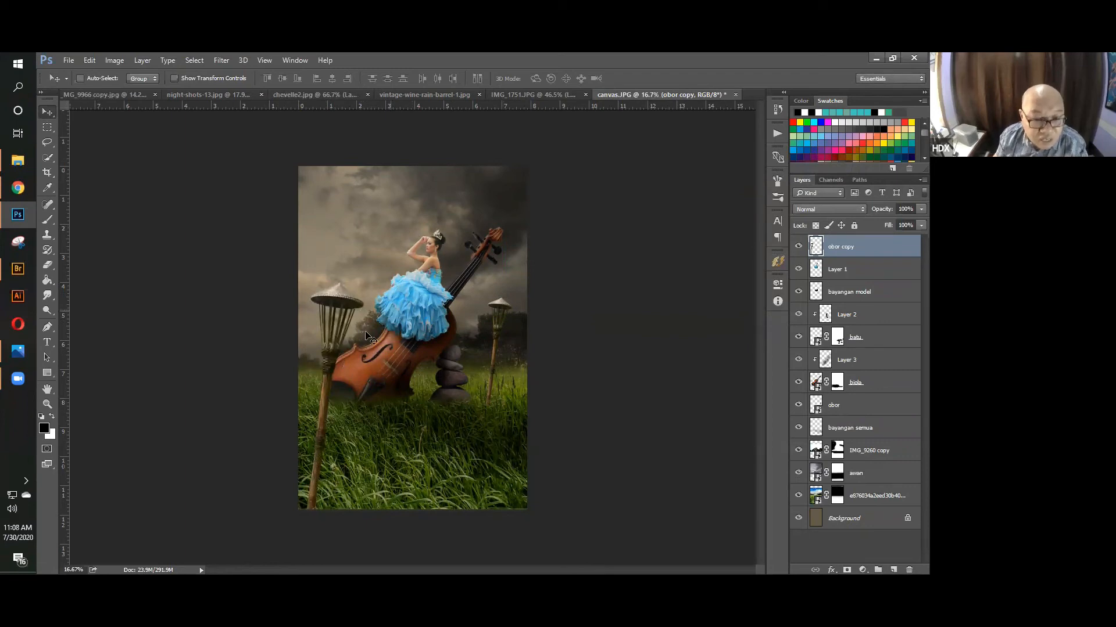
{"action": "left_click", "coordinate": [227, 61]}
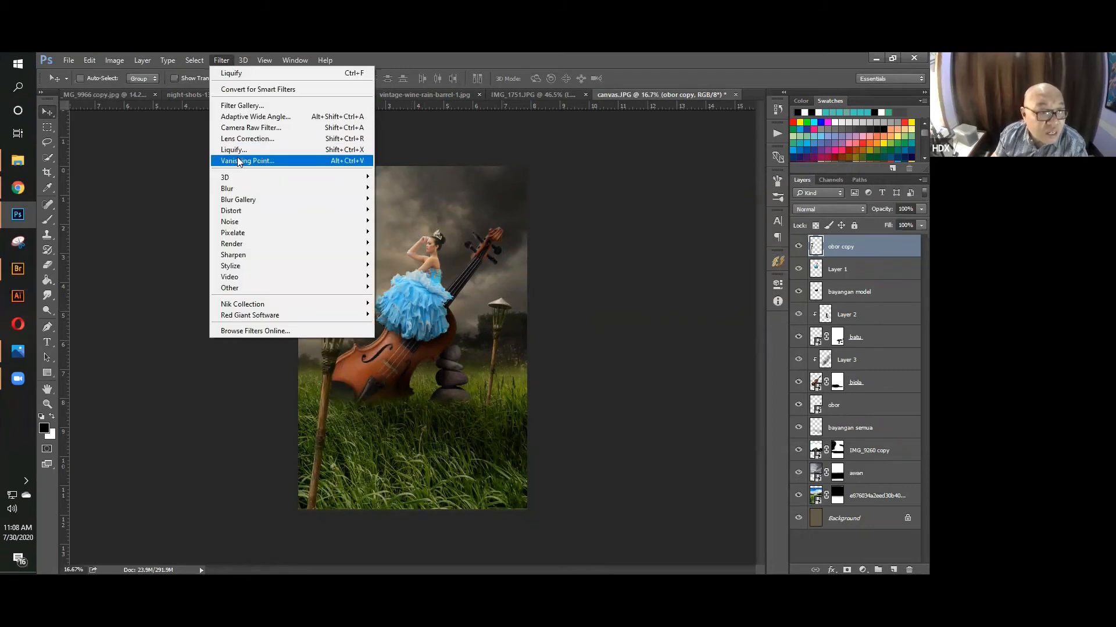
{"action": "mouse_move", "coordinate": [372, 188]}
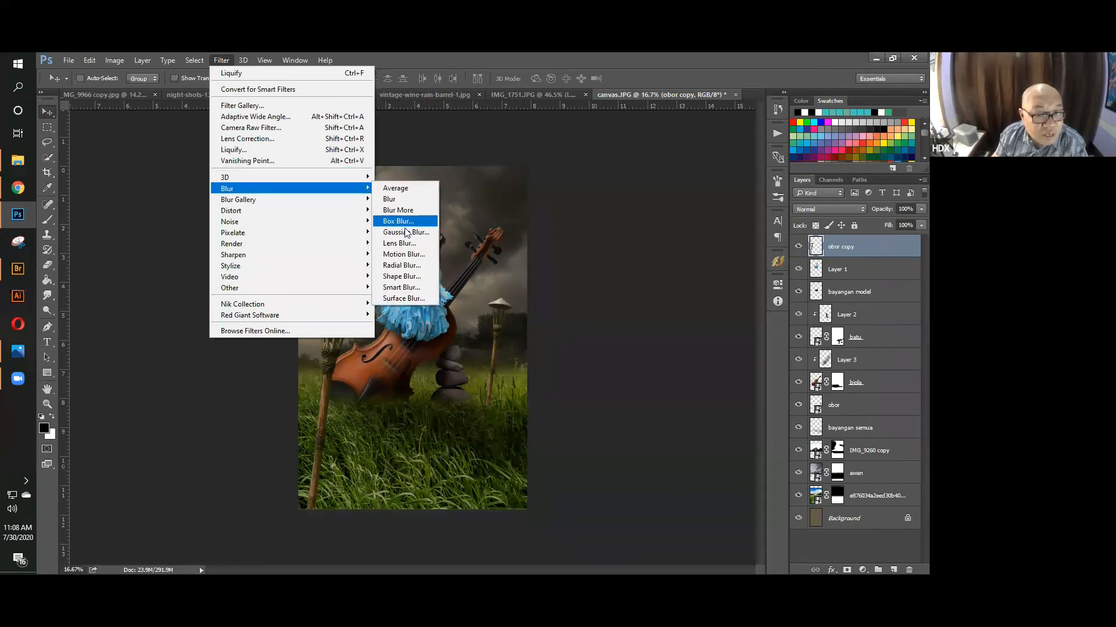
{"action": "left_click", "coordinate": [407, 230]}
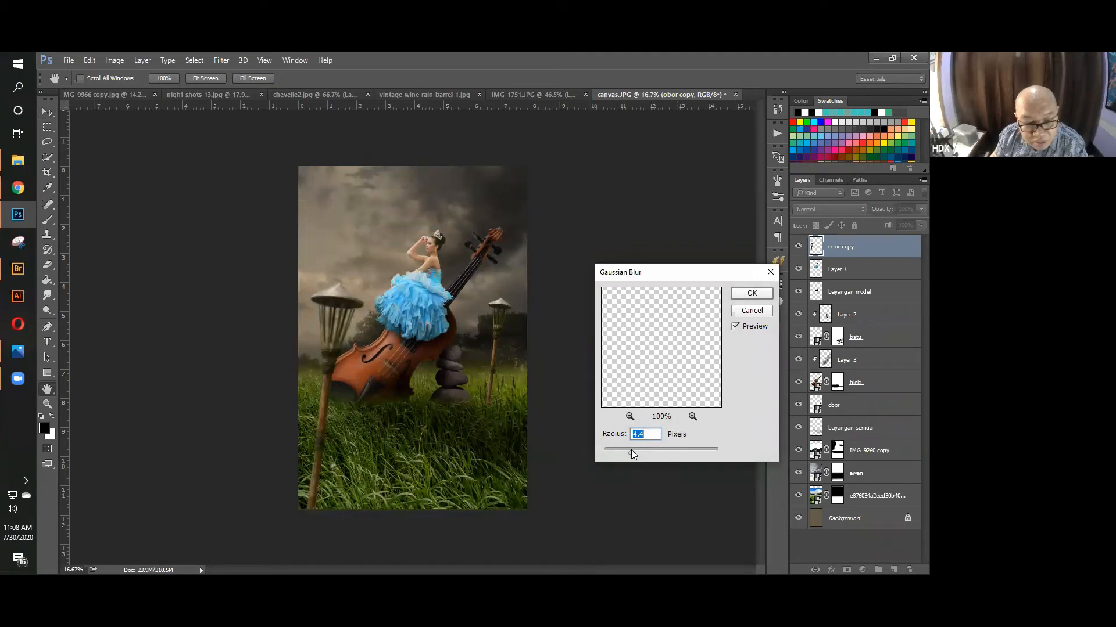
{"action": "left_click", "coordinate": [740, 295]}
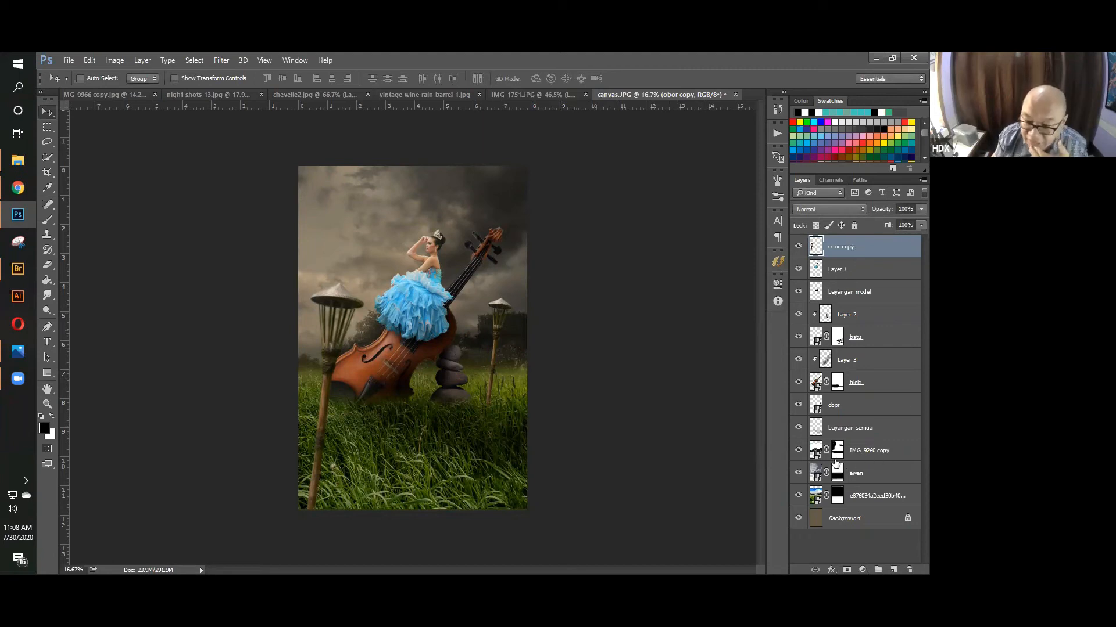
Add a new layer above the IMG_9260 copy layer and choose a light orange brush color.
{"action": "left_click", "coordinate": [866, 457]}
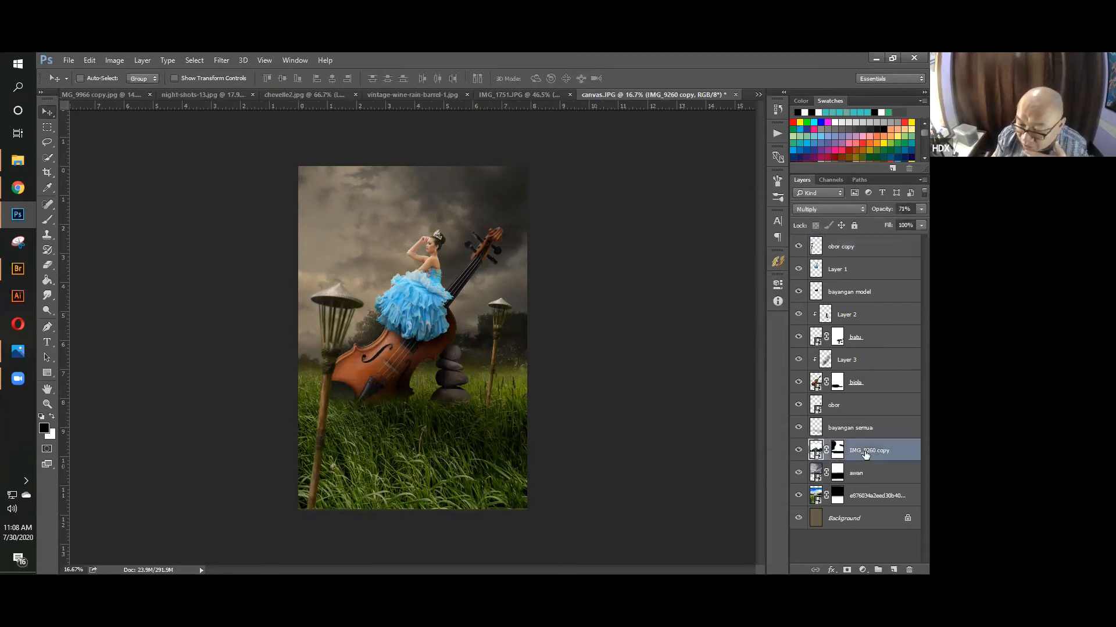
{"action": "left_click", "coordinate": [893, 570]}
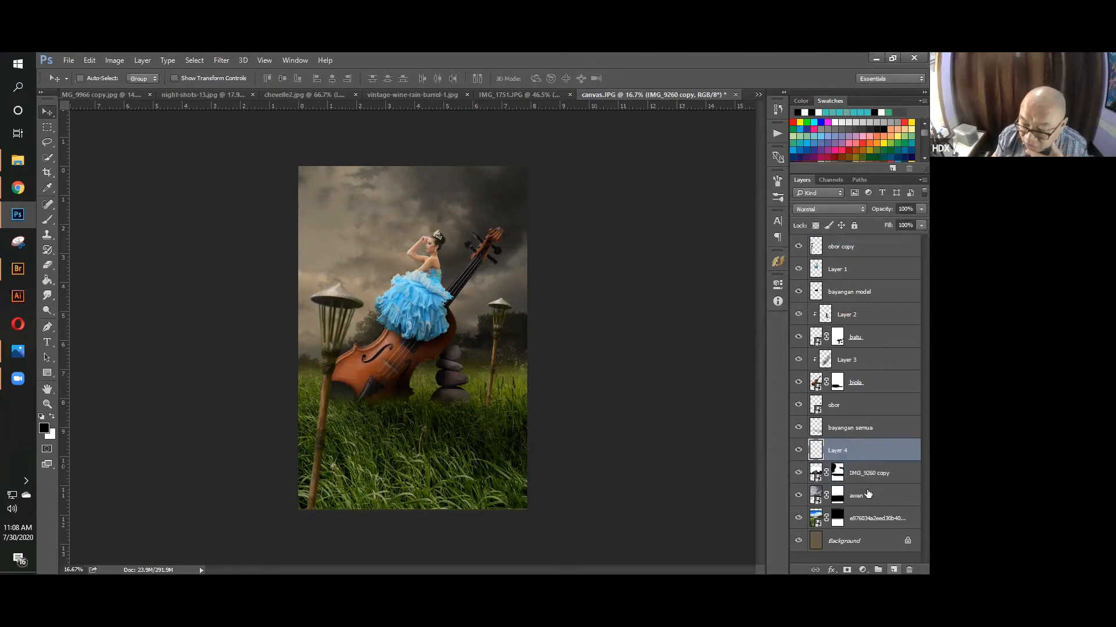
{"action": "left_click", "coordinate": [48, 219]}
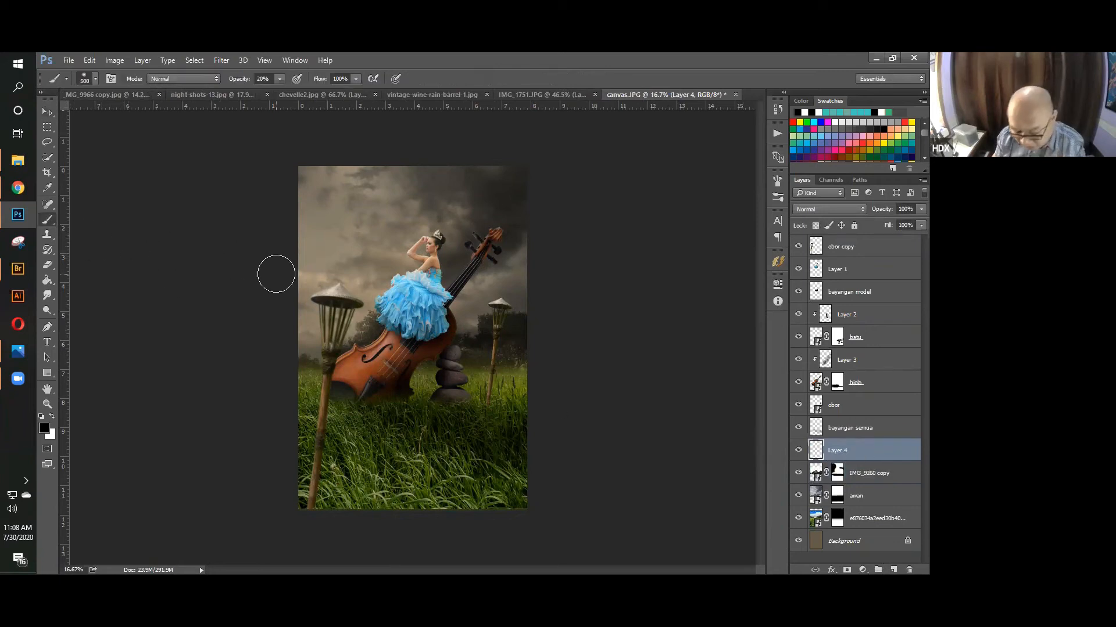
{"action": "left_click", "coordinate": [775, 112]}
{"action": "left_click", "coordinate": [778, 110]}
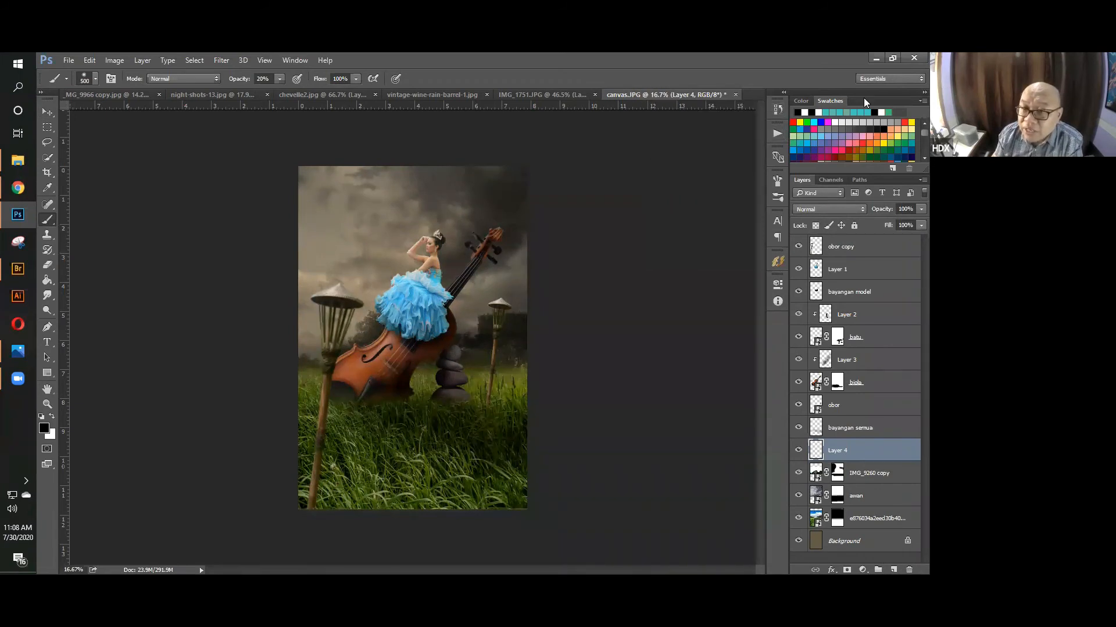
{"action": "left_click", "coordinate": [884, 136]}
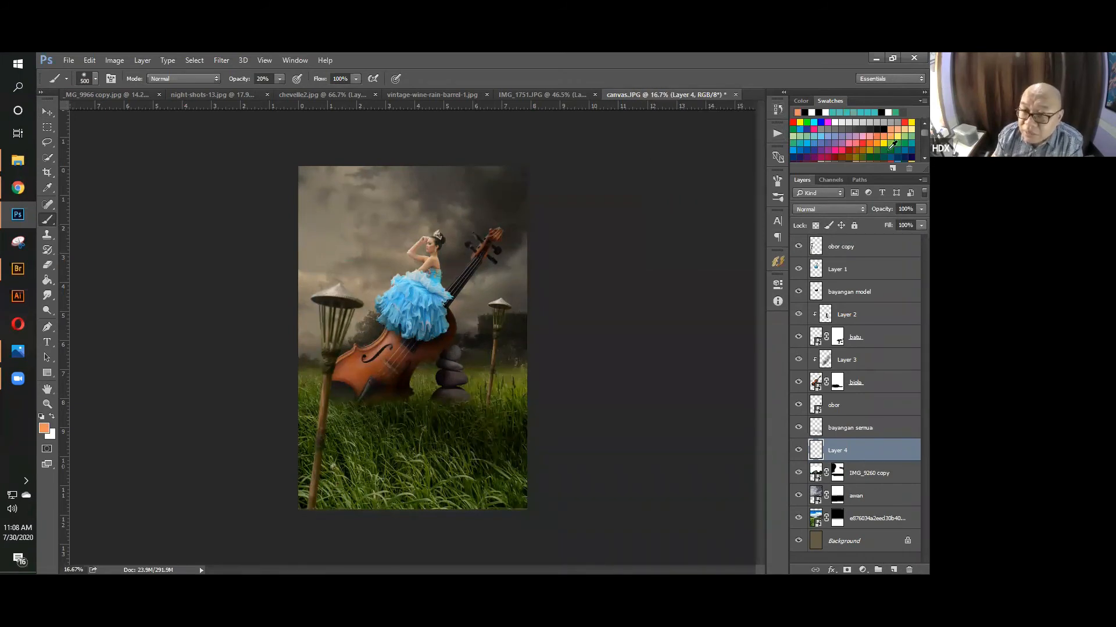
Paint one large orange glow over the sky left of the woman with a size 3200 brush at 100% opacity.
{"action": "key", "text": "]"}
{"action": "key", "text": "]"}
{"action": "key", "text": "]"}
{"action": "key", "text": "]"}
{"action": "key", "text": "]"}
{"action": "key", "text": "]"}
{"action": "key", "text": "]"}
{"action": "key", "text": "]"}
{"action": "key", "text": "]"}
{"action": "key", "text": "]"}
{"action": "key", "text": "]"}
{"action": "key", "text": "]"}
{"action": "key", "text": "]"}
{"action": "key", "text": "]"}
{"action": "key", "text": "]"}
{"action": "key", "text": "]"}
{"action": "key", "text": "]"}
{"action": "key", "text": "]"}
{"action": "key", "text": "]"}
{"action": "key", "text": "]"}
{"action": "key", "text": "]"}
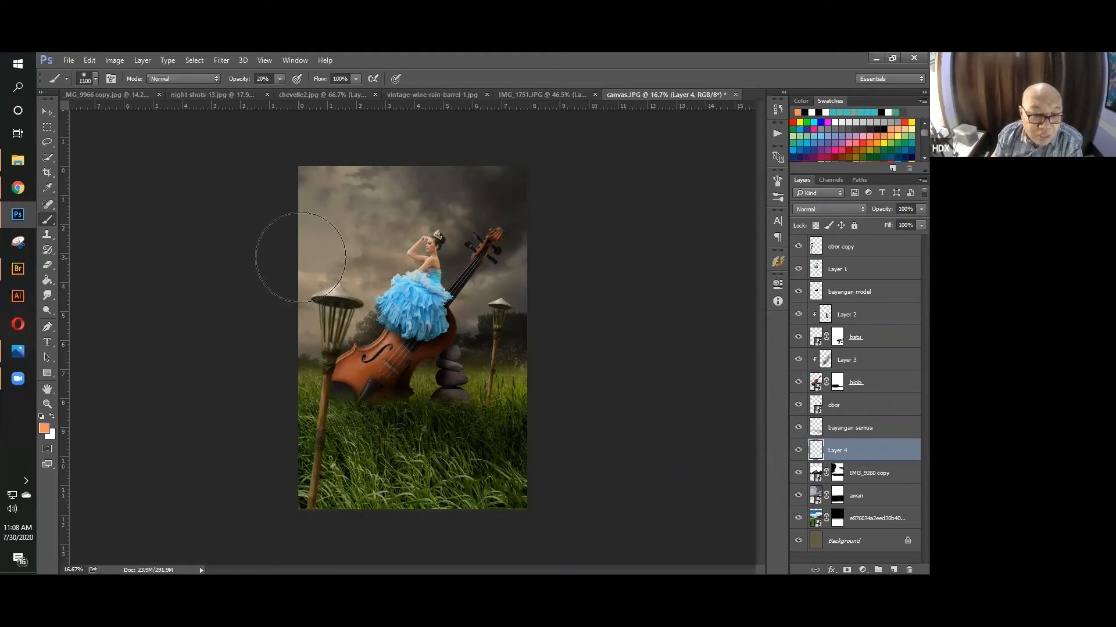
{"action": "key", "text": "]"}
{"action": "key", "text": "]"}
{"action": "key", "text": "]"}
{"action": "key", "text": "]"}
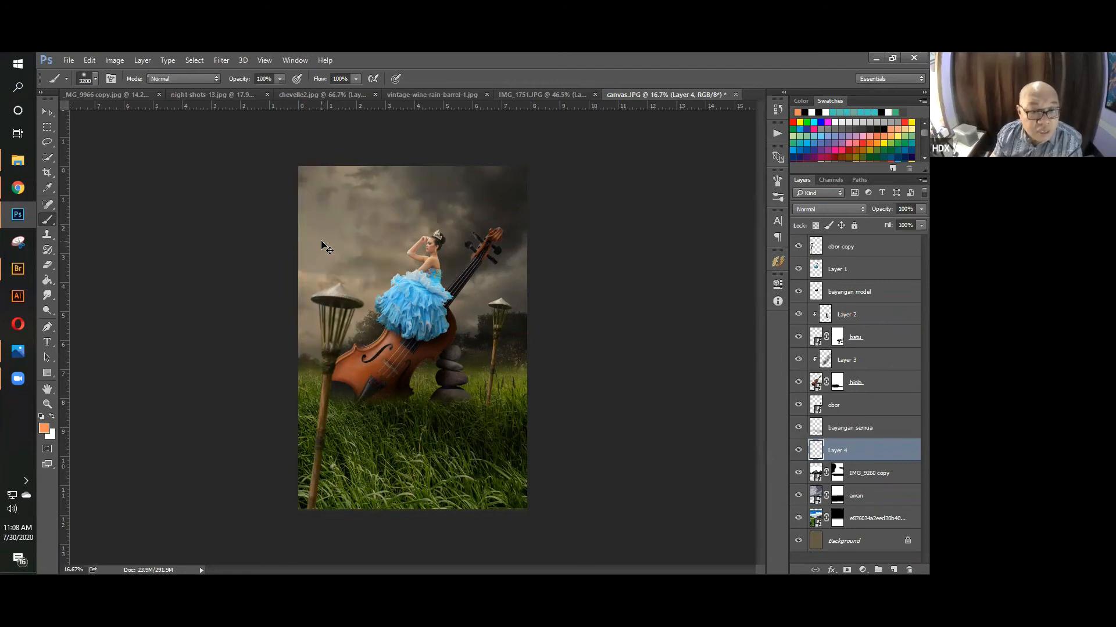
{"action": "left_click", "coordinate": [321, 244]}
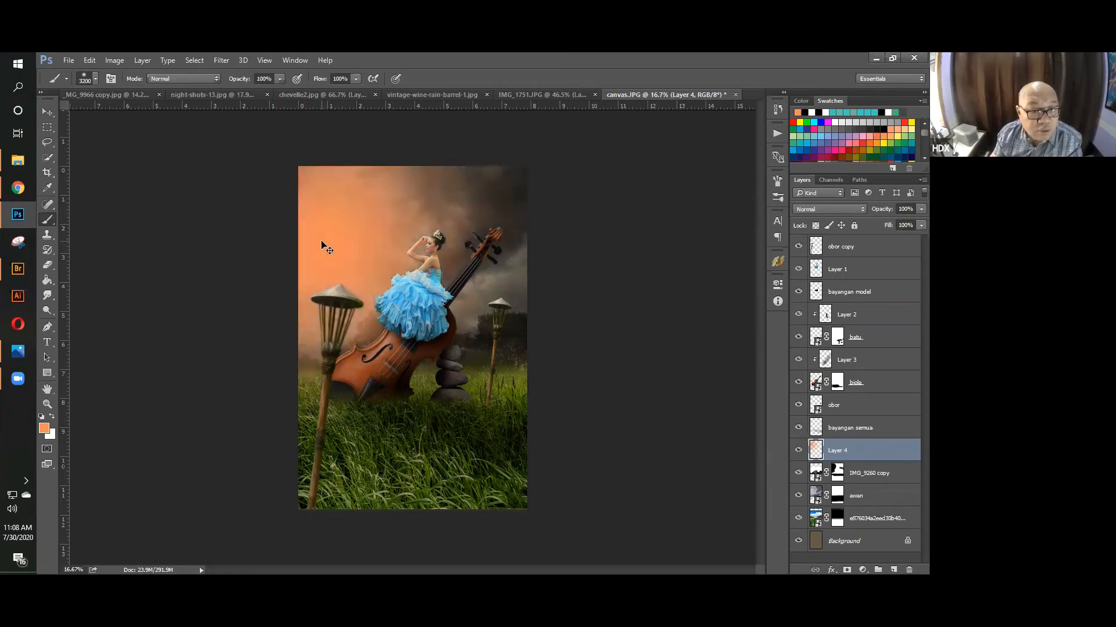
Blend the orange glow layer into the clouds with Overlay mode at 58% opacity.
{"action": "left_click", "coordinate": [48, 114]}
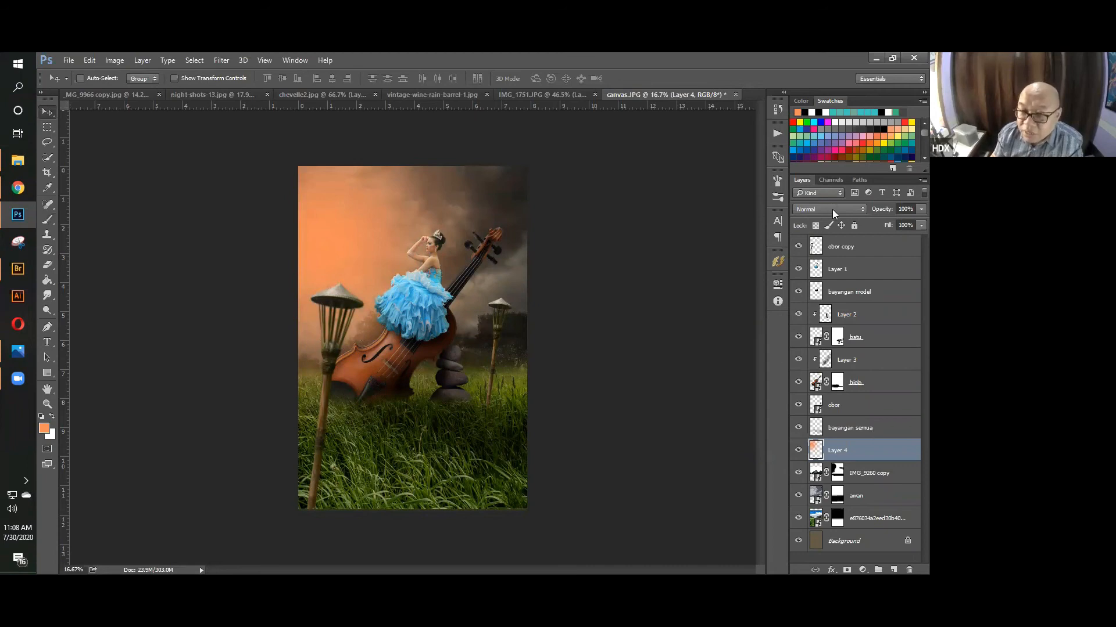
{"action": "left_click", "coordinate": [832, 209]}
{"action": "left_click", "coordinate": [810, 326]}
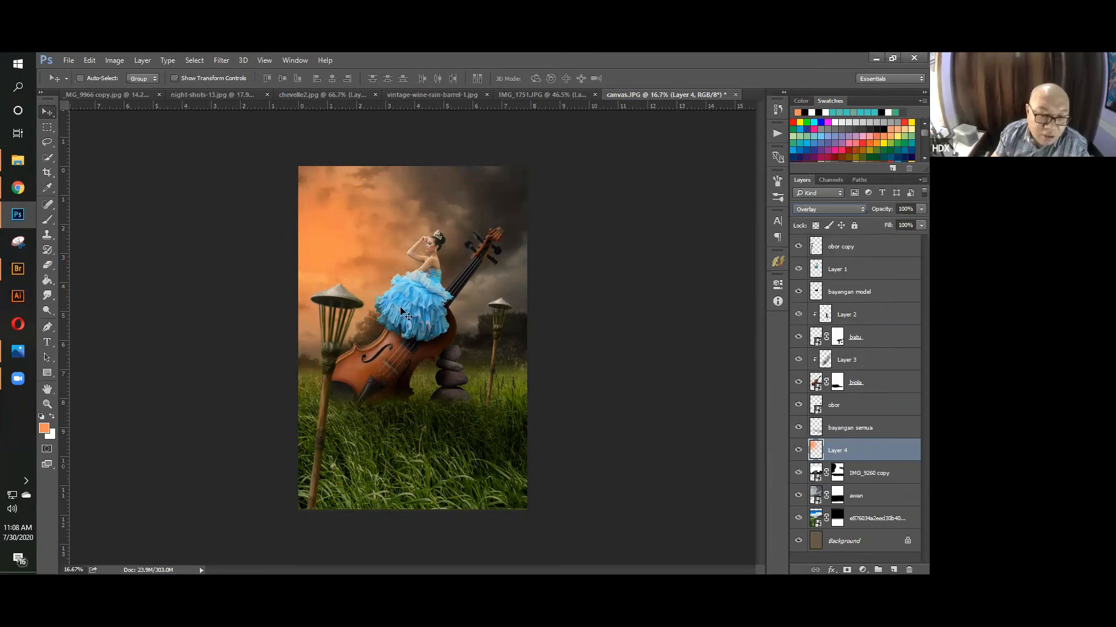
{"action": "left_click", "coordinate": [914, 208]}
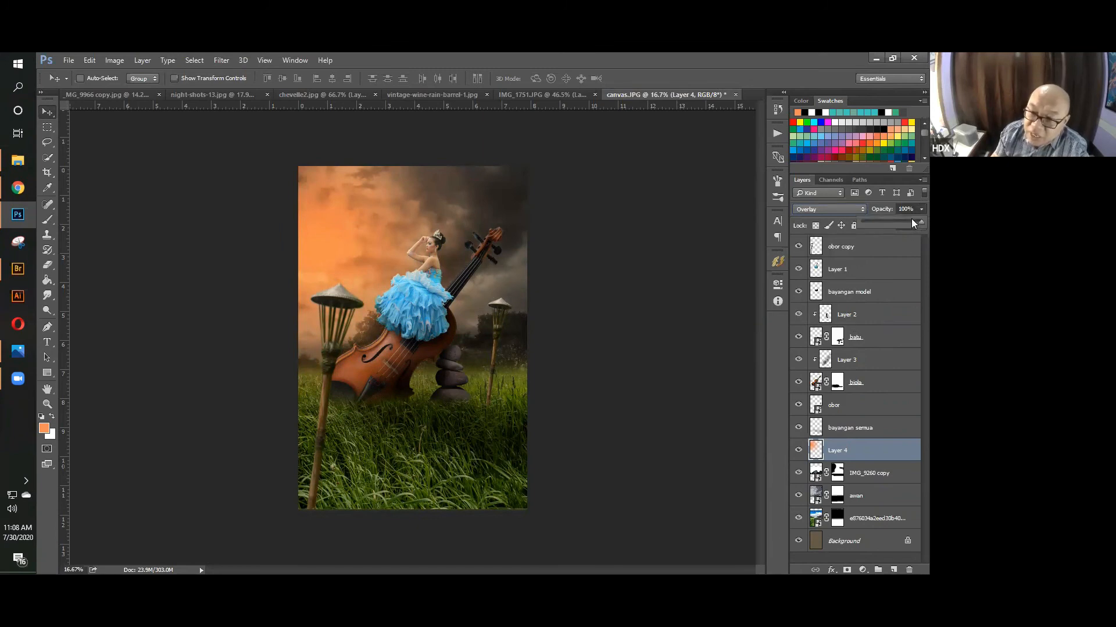
{"action": "left_click_drag", "start_coordinate": [898, 220], "coordinate": [899, 221]}
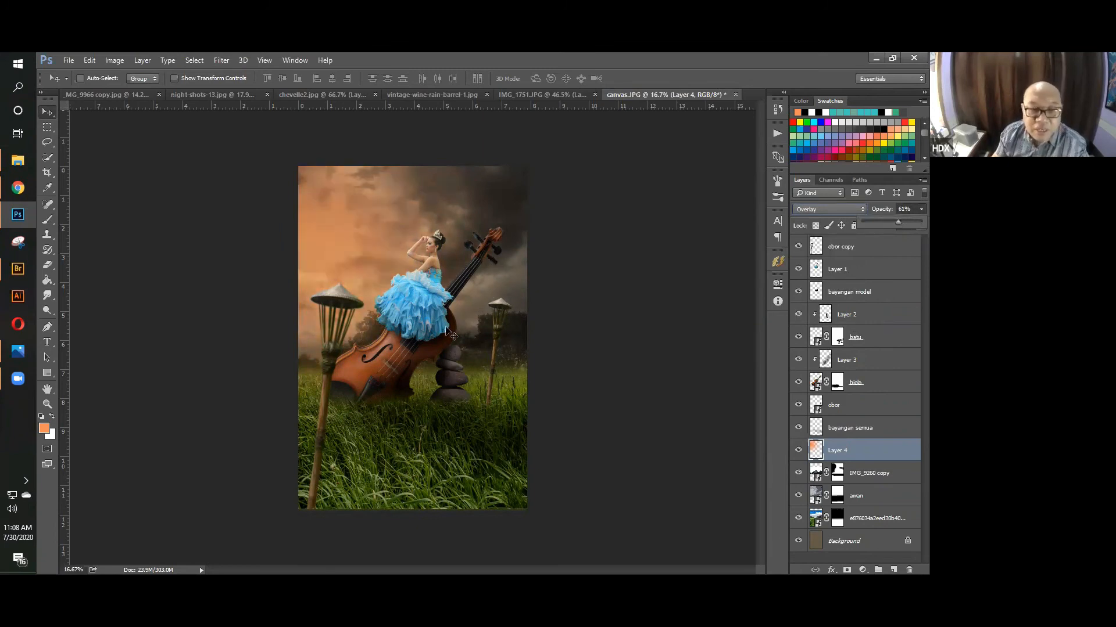
{"action": "left_click_drag", "start_coordinate": [900, 220], "coordinate": [896, 220]}
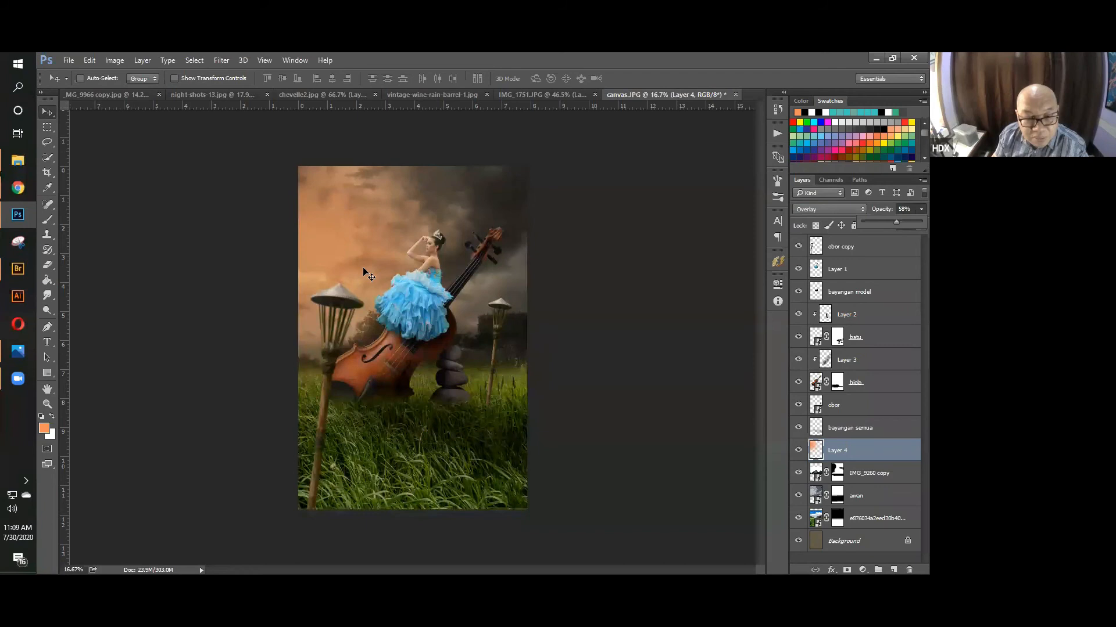
{"action": "left_click", "coordinate": [609, 357]}
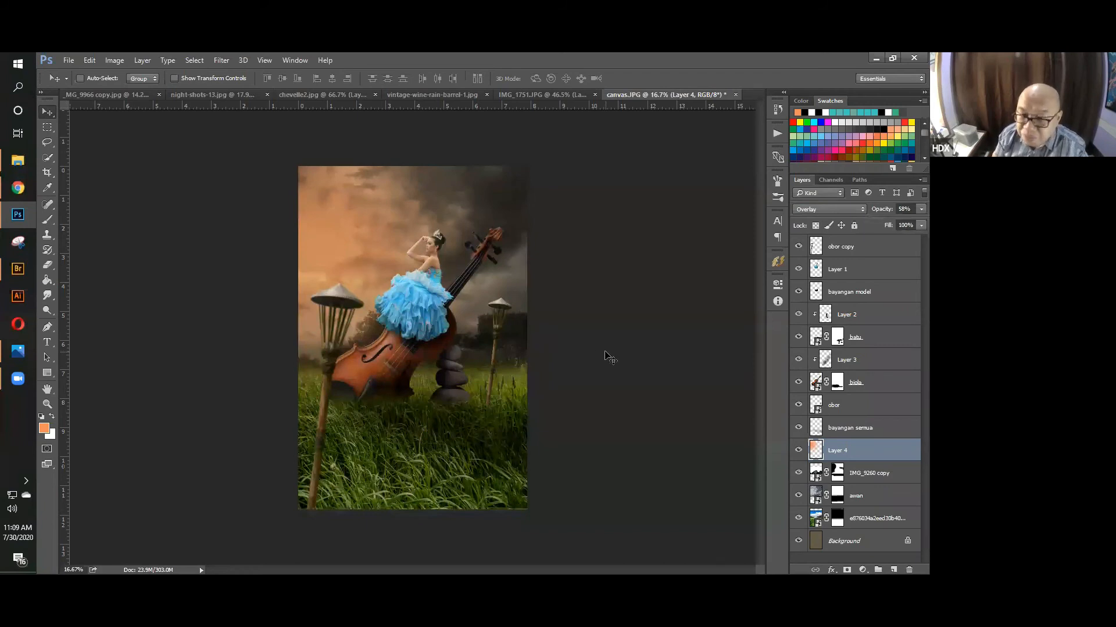
Place the 9ipeMgE4T birds image above the obor copy layer, scaled to about 64% in the sky left of the woman.
{"action": "left_click", "coordinate": [875, 247]}
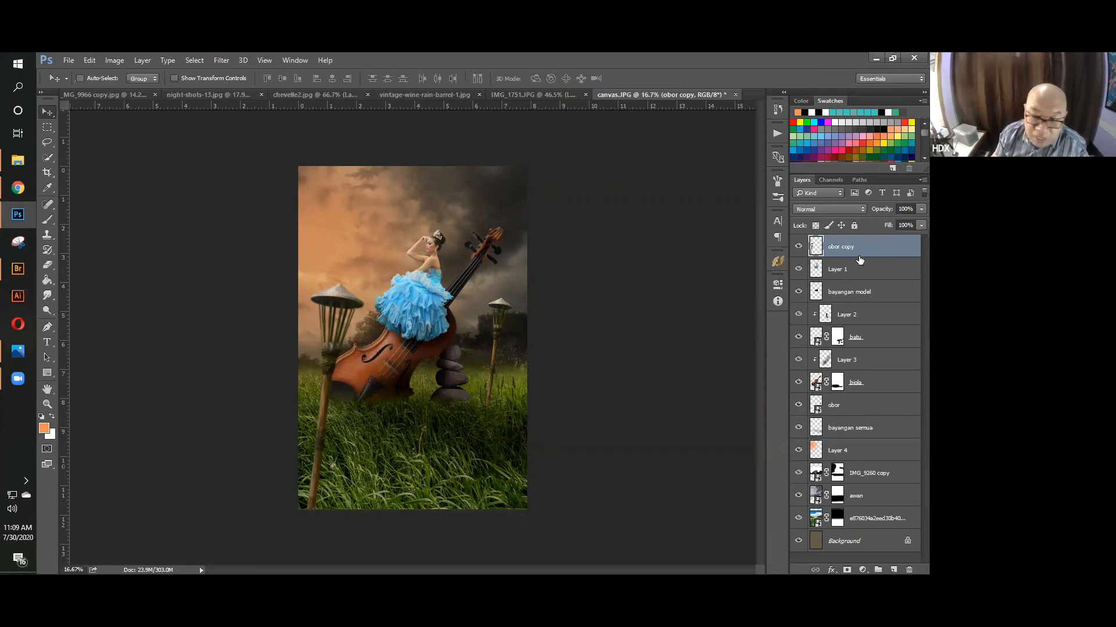
{"action": "left_click", "coordinate": [13, 165]}
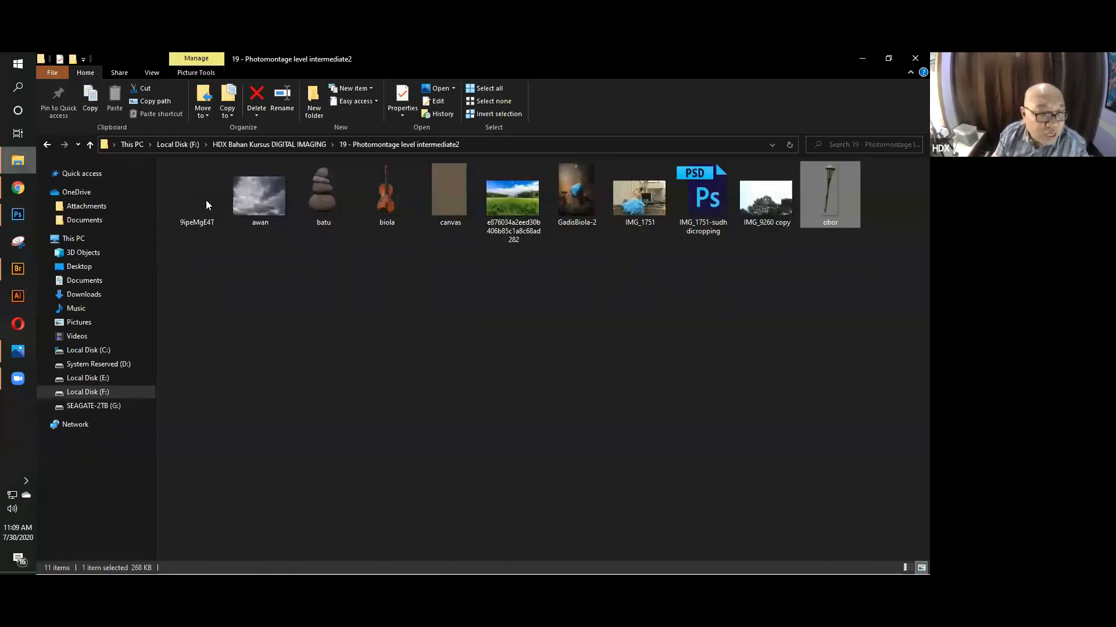
{"action": "left_click", "coordinate": [206, 200]}
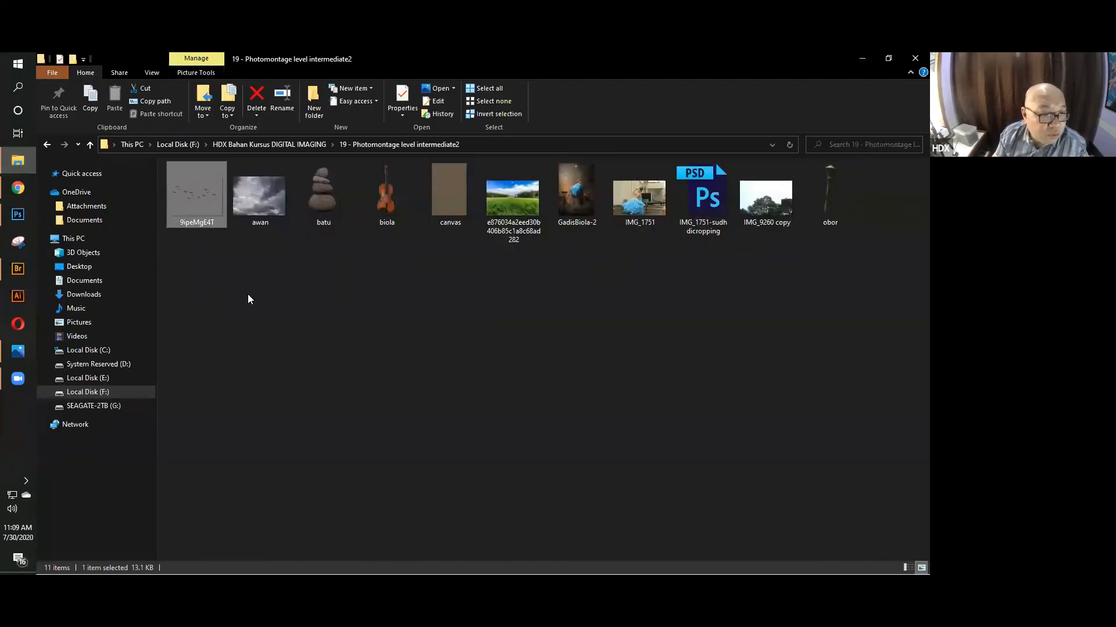
{"action": "left_click_drag", "start_coordinate": [201, 196], "coordinate": [358, 228]}
{"action": "left_click_drag", "start_coordinate": [414, 274], "coordinate": [396, 246]}
{"action": "left_click_drag", "start_coordinate": [455, 296], "coordinate": [395, 265]}
{"action": "key", "text": "Return"}
{"action": "left_click_drag", "start_coordinate": [383, 227], "coordinate": [374, 222]}
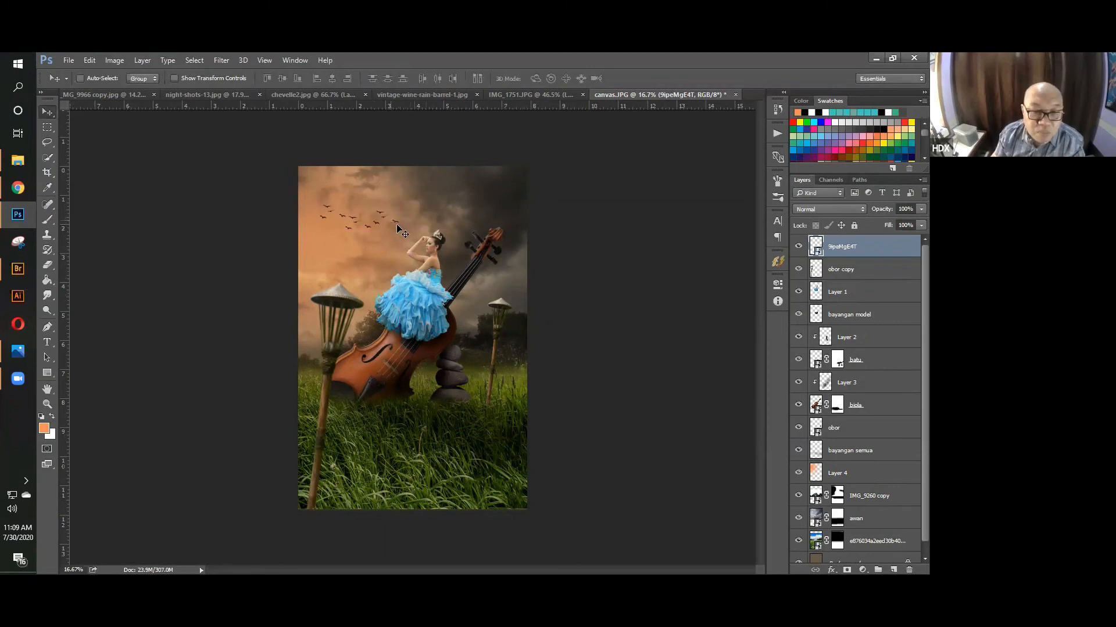
Shrink the flock of birds further and set its layer opacity to 79%.
{"action": "key", "text": "ctrl+t"}
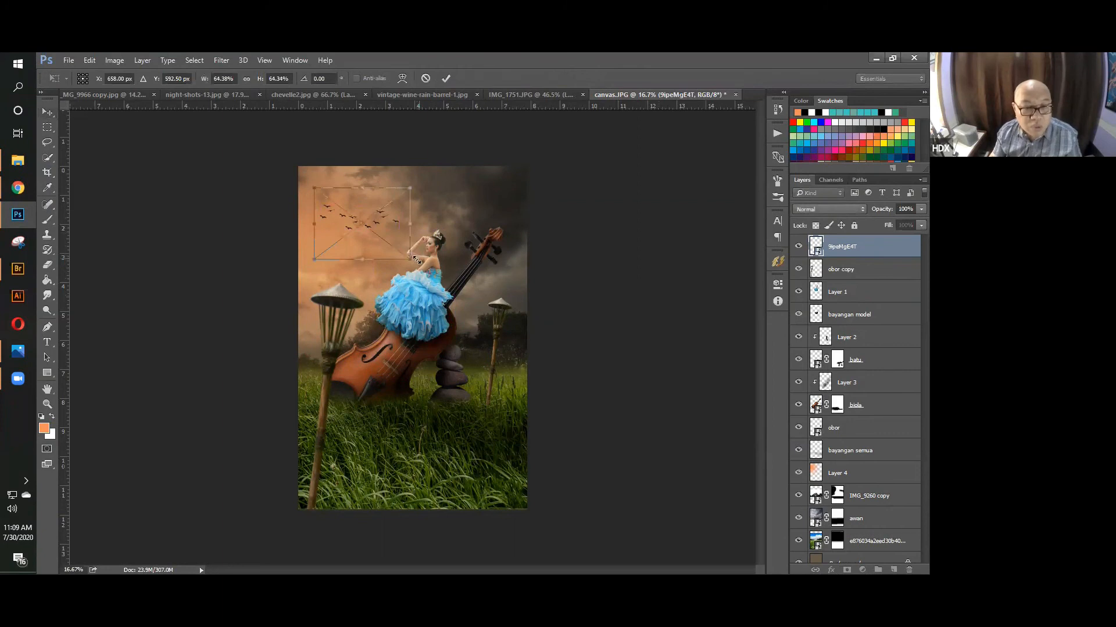
{"action": "left_click_drag", "start_coordinate": [405, 256], "coordinate": [380, 223]}
{"action": "key", "text": "Return"}
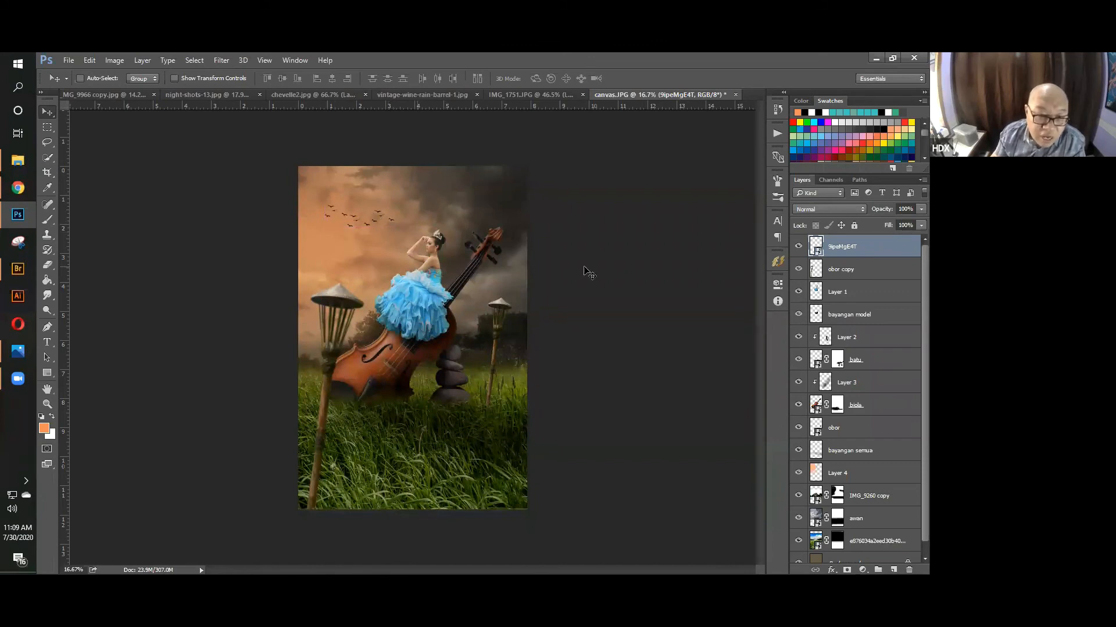
{"action": "left_click", "coordinate": [911, 209]}
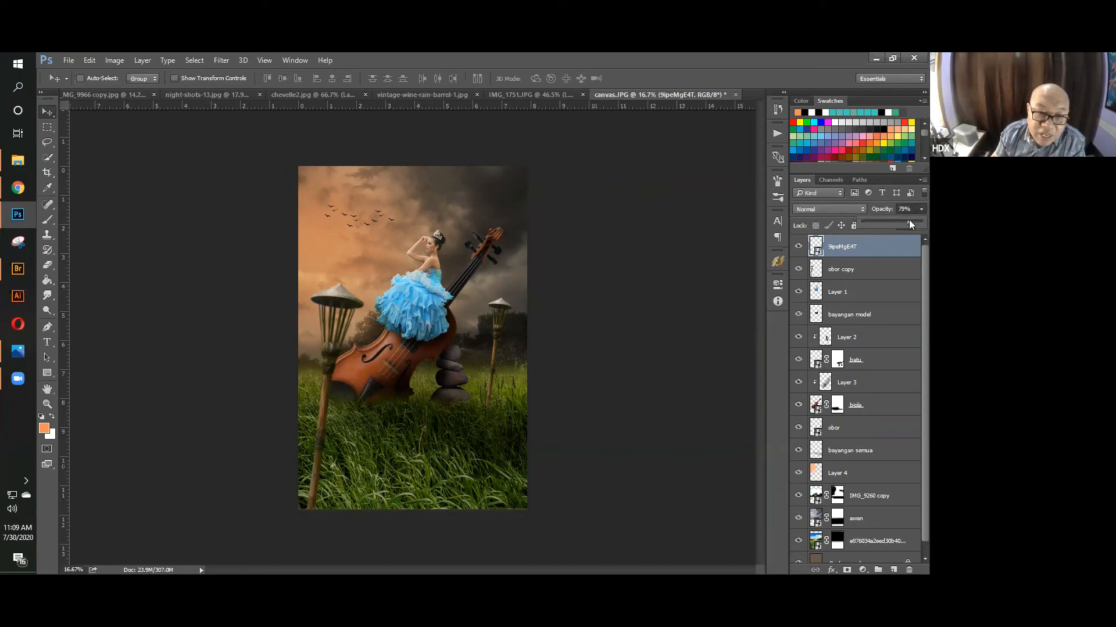
{"action": "left_click", "coordinate": [640, 319]}
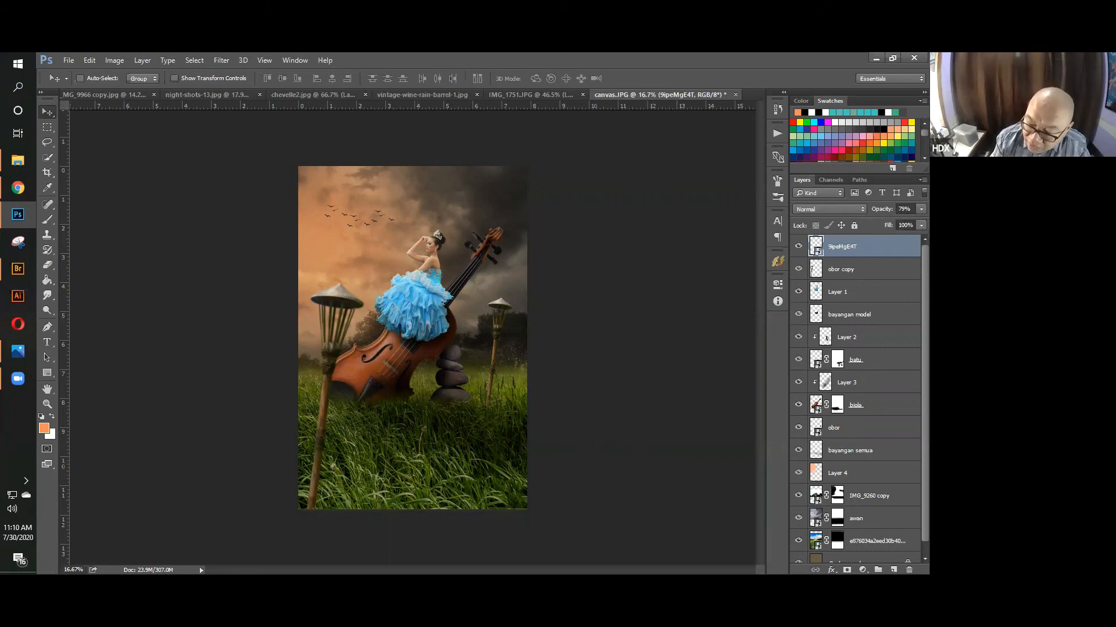
Add a gradient fill layer above the birds layer running from black to transparent, deleting the orange end colour stop.
{"action": "left_click", "coordinate": [862, 570]}
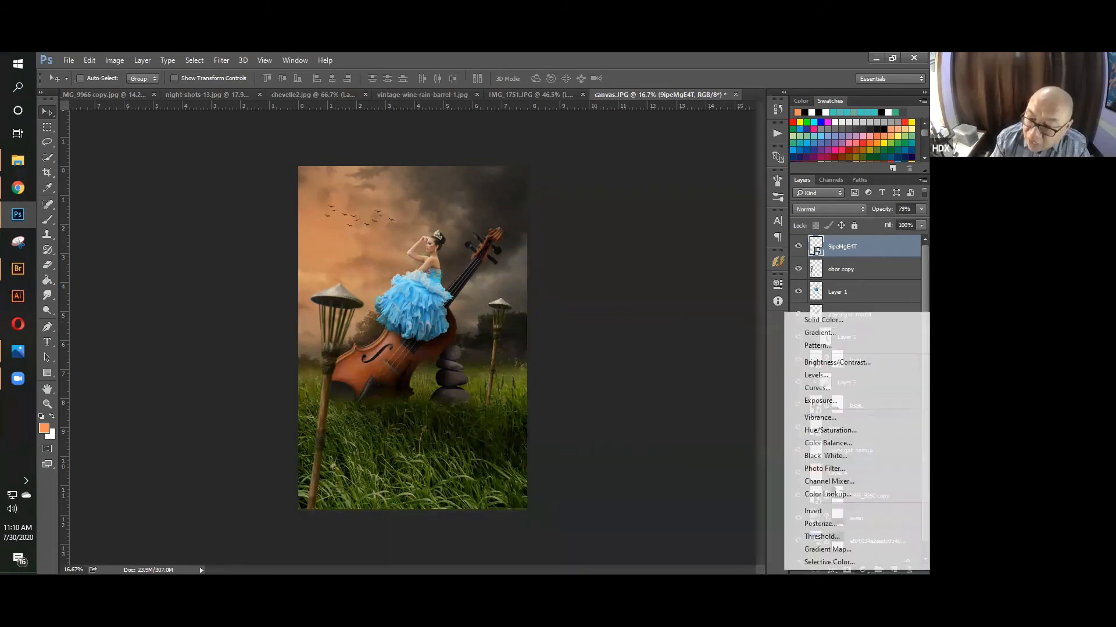
{"action": "left_click", "coordinate": [835, 335]}
{"action": "left_click", "coordinate": [669, 343]}
{"action": "left_click", "coordinate": [603, 433]}
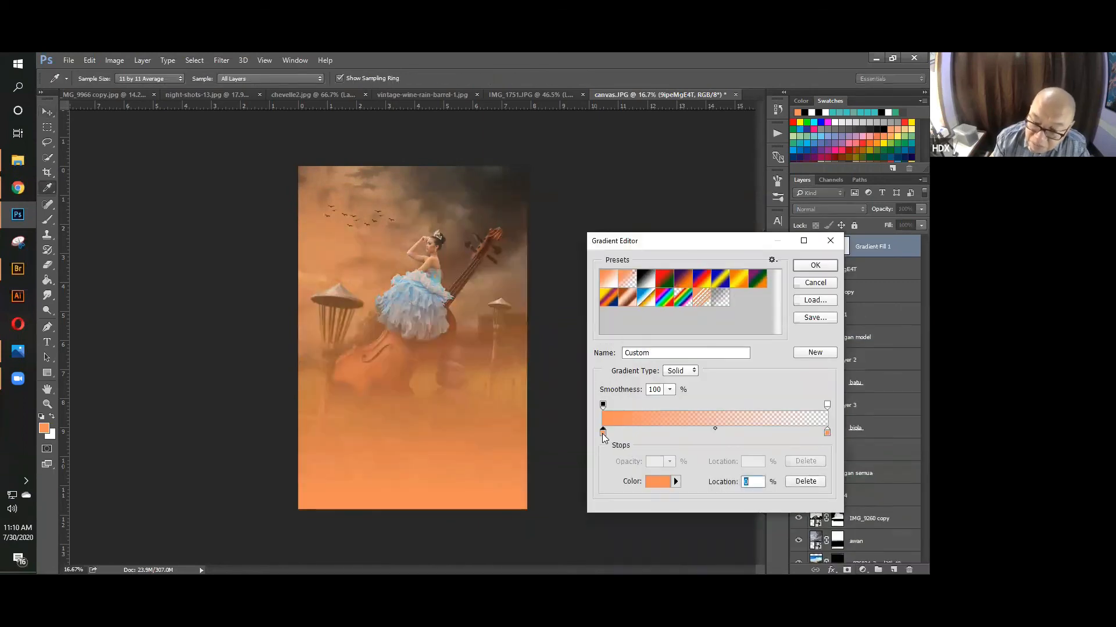
{"action": "double_click", "coordinate": [603, 433]}
{"action": "left_click", "coordinate": [616, 435]}
{"action": "left_click", "coordinate": [882, 281]}
{"action": "left_click", "coordinate": [827, 433]}
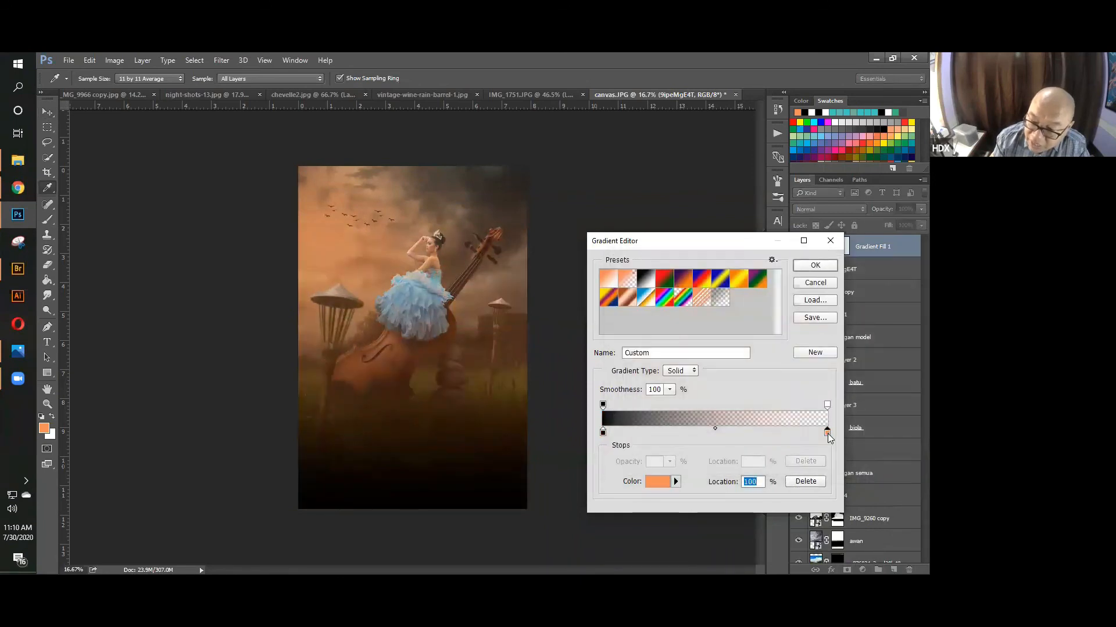
{"action": "left_click", "coordinate": [806, 481]}
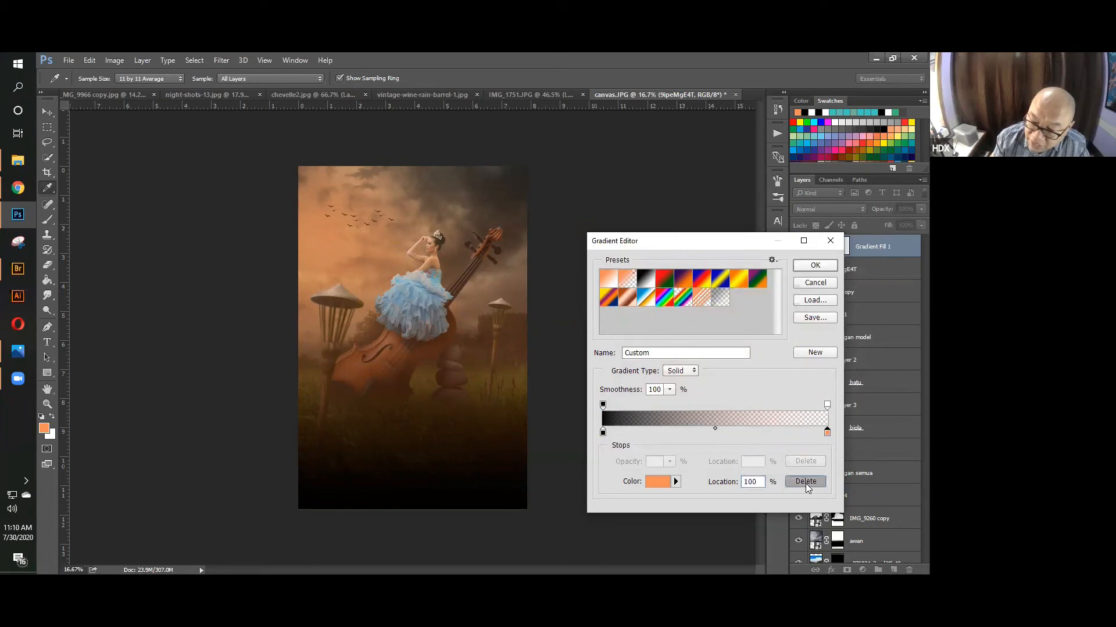
{"action": "left_click", "coordinate": [815, 265]}
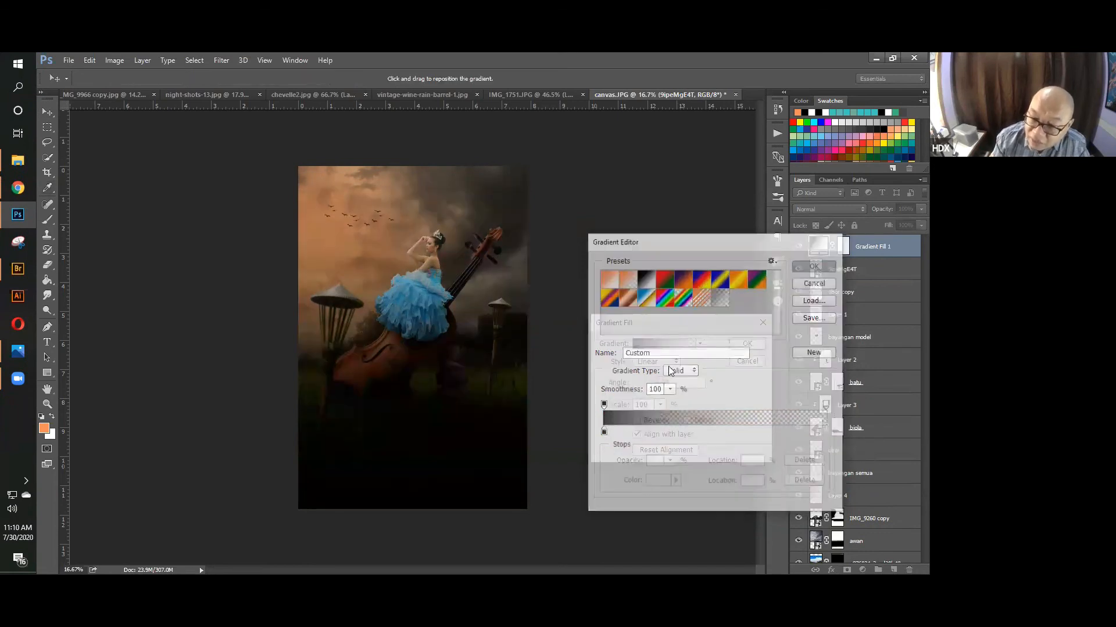
Make the gradient fill a reversed radial vignette centred around the woman, with its scale set to 189%.
{"action": "left_click", "coordinate": [655, 362]}
{"action": "left_click", "coordinate": [659, 381]}
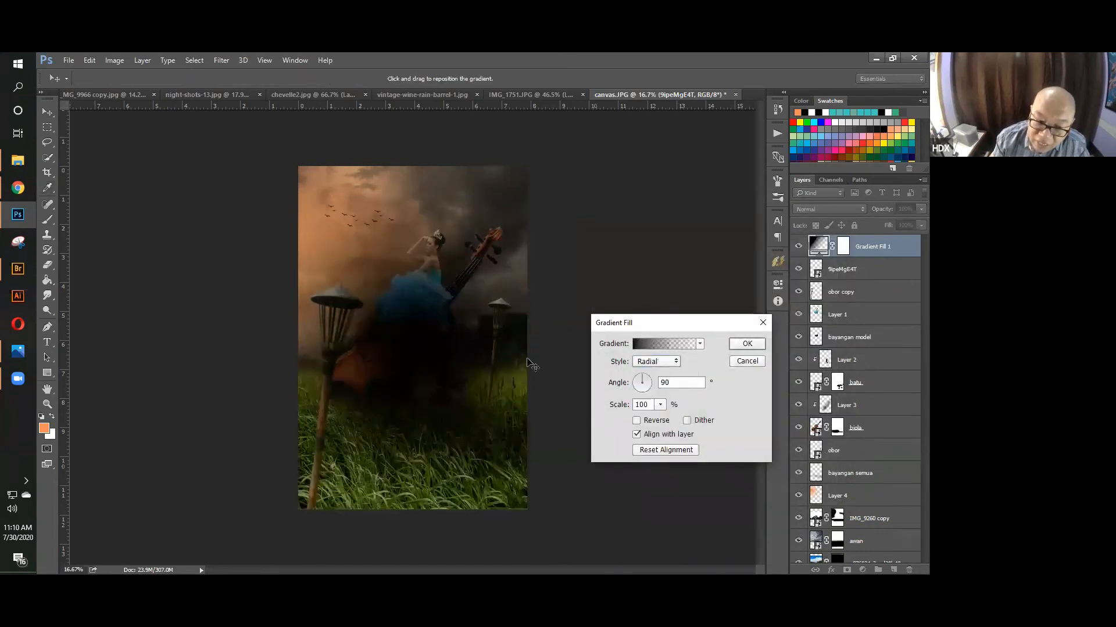
{"action": "mouse_move", "coordinate": [397, 244]}
{"action": "left_mouse_down"}
{"action": "mouse_move", "coordinate": [356, 251]}
{"action": "mouse_move", "coordinate": [378, 251]}
{"action": "left_mouse_up"}
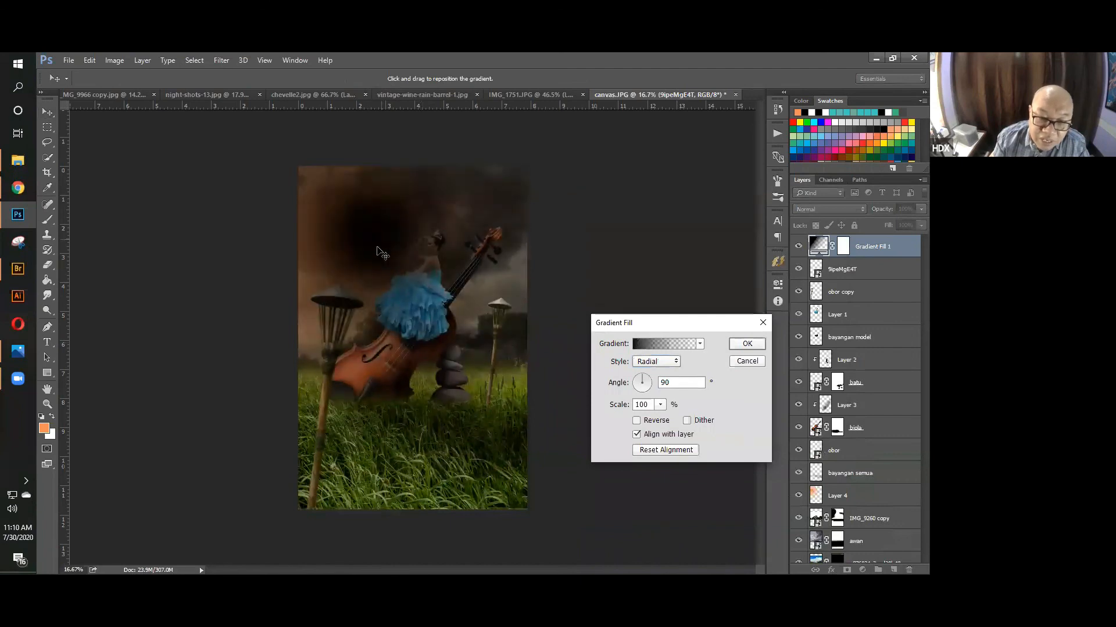
{"action": "left_click", "coordinate": [636, 421]}
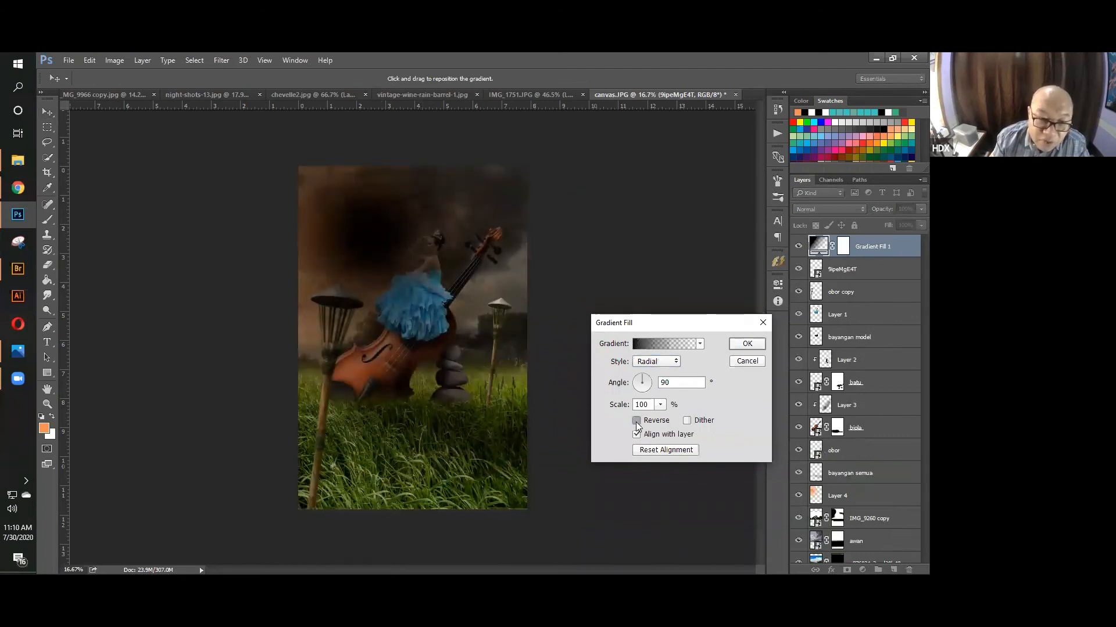
{"action": "left_click_drag", "start_coordinate": [439, 293], "coordinate": [444, 297]}
{"action": "left_click", "coordinate": [661, 406]}
{"action": "left_click_drag", "start_coordinate": [667, 418], "coordinate": [666, 419]}
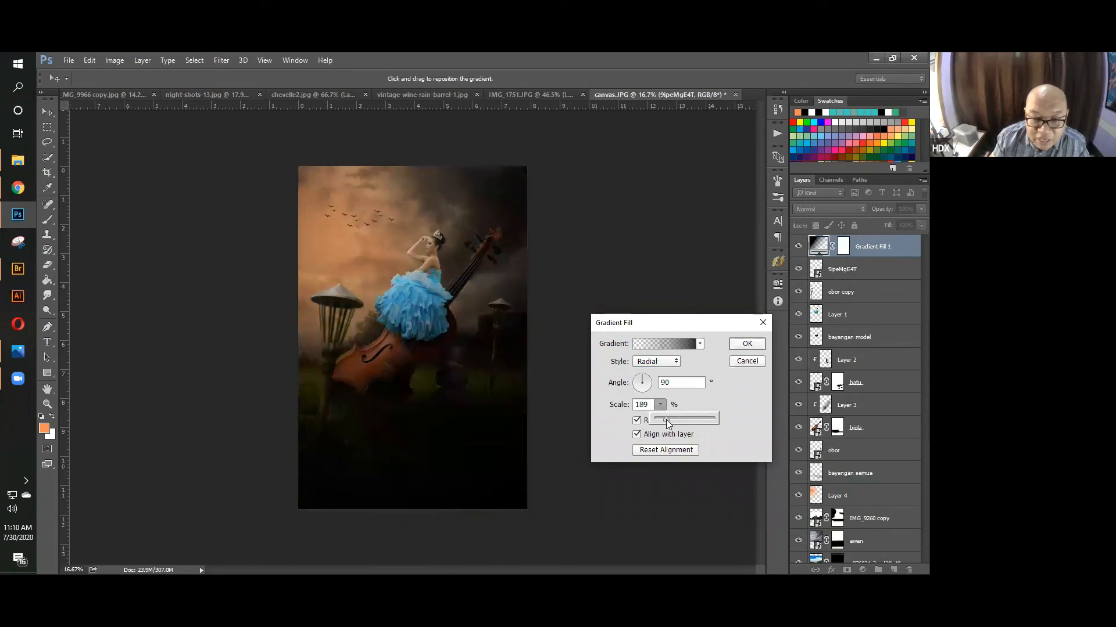
{"action": "left_click", "coordinate": [747, 343]}
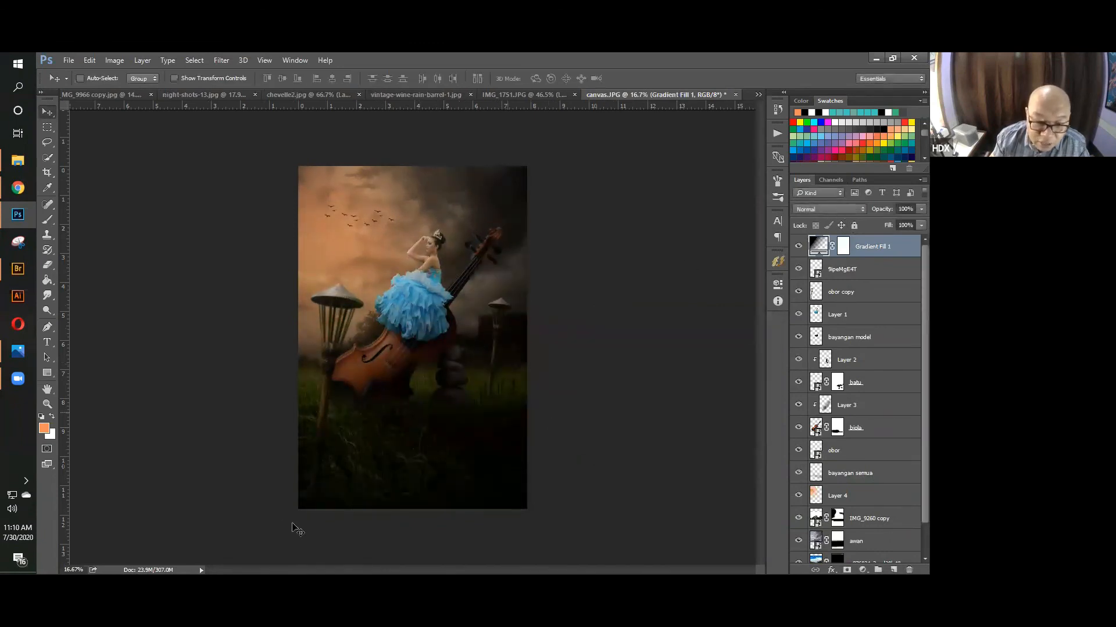
Lower the gradient fill layer's opacity to 53% and compare the image with and without it.
{"action": "left_click", "coordinate": [921, 226]}
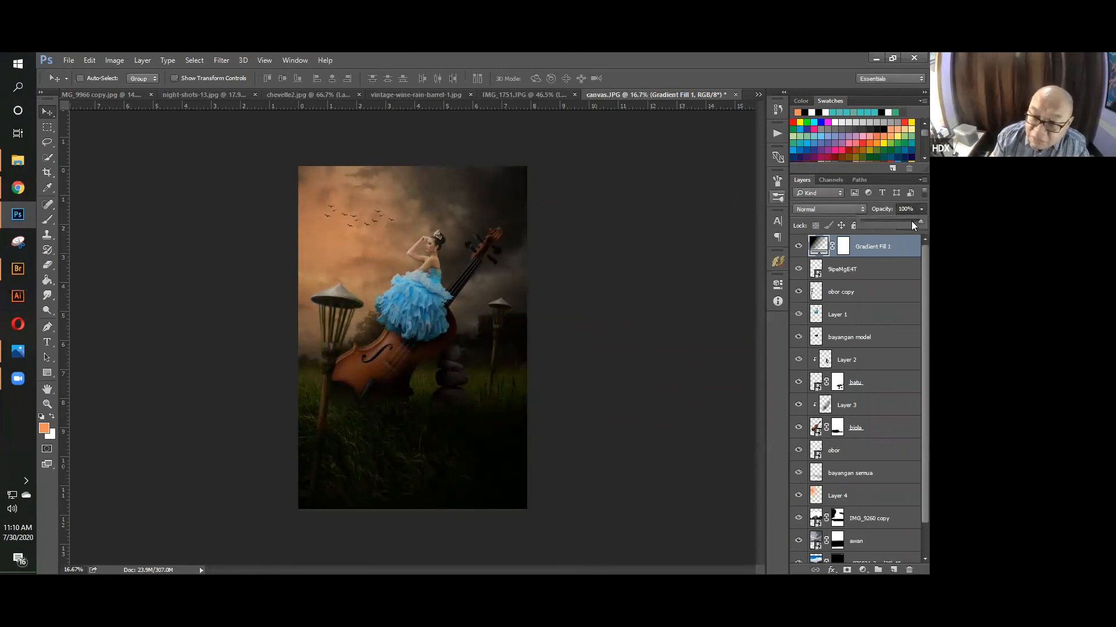
{"action": "left_click_drag", "start_coordinate": [910, 223], "coordinate": [894, 221]}
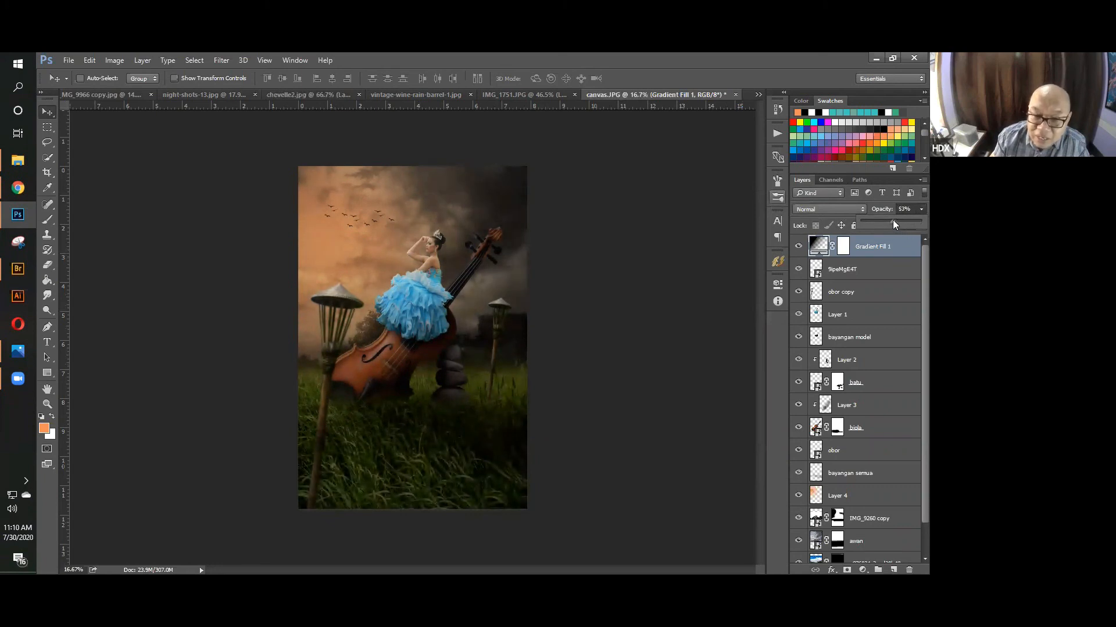
{"action": "left_click", "coordinate": [800, 247]}
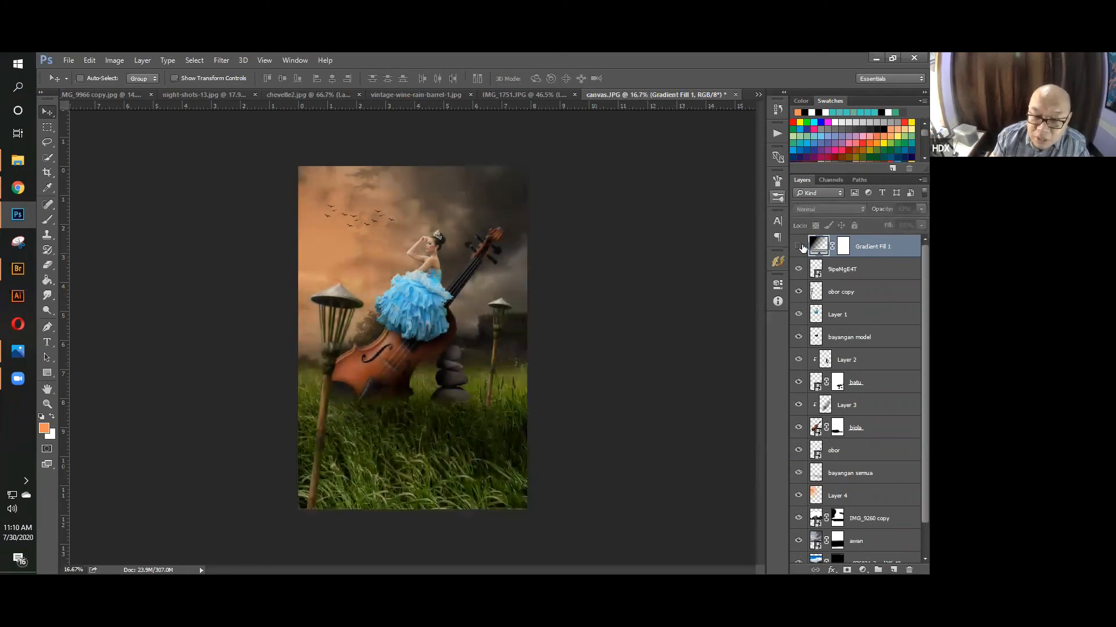
{"action": "left_click", "coordinate": [800, 247]}
{"action": "left_click", "coordinate": [800, 246]}
{"action": "left_click", "coordinate": [800, 246]}
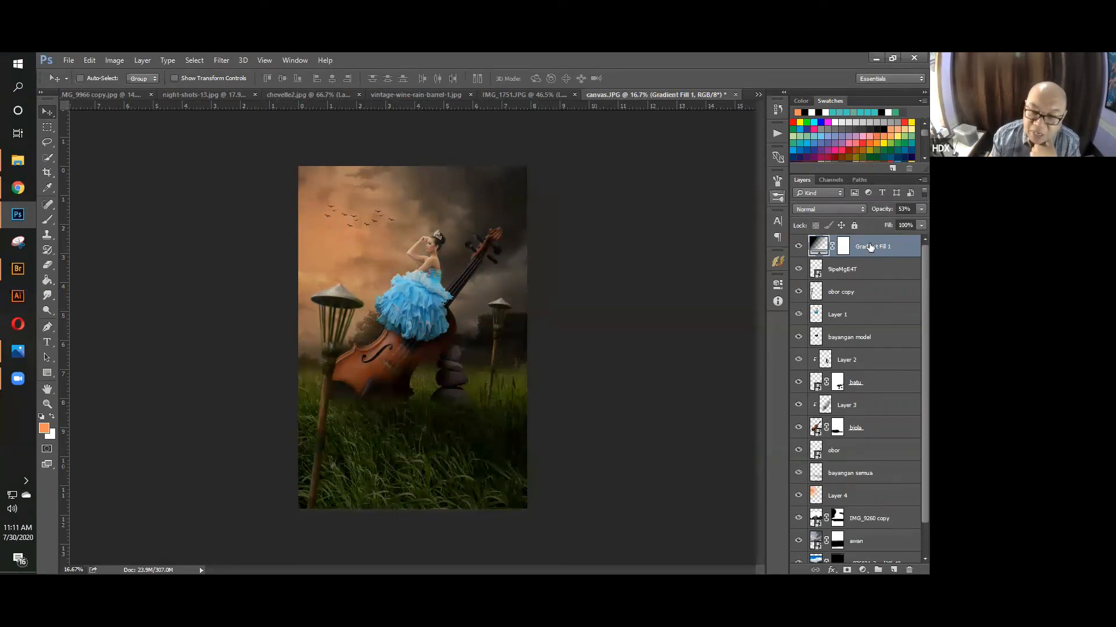
Add a Sepia Photo Filter adjustment layer at 18% density above the gradient fill and compare the image with and without it.
{"action": "left_click", "coordinate": [862, 570]}
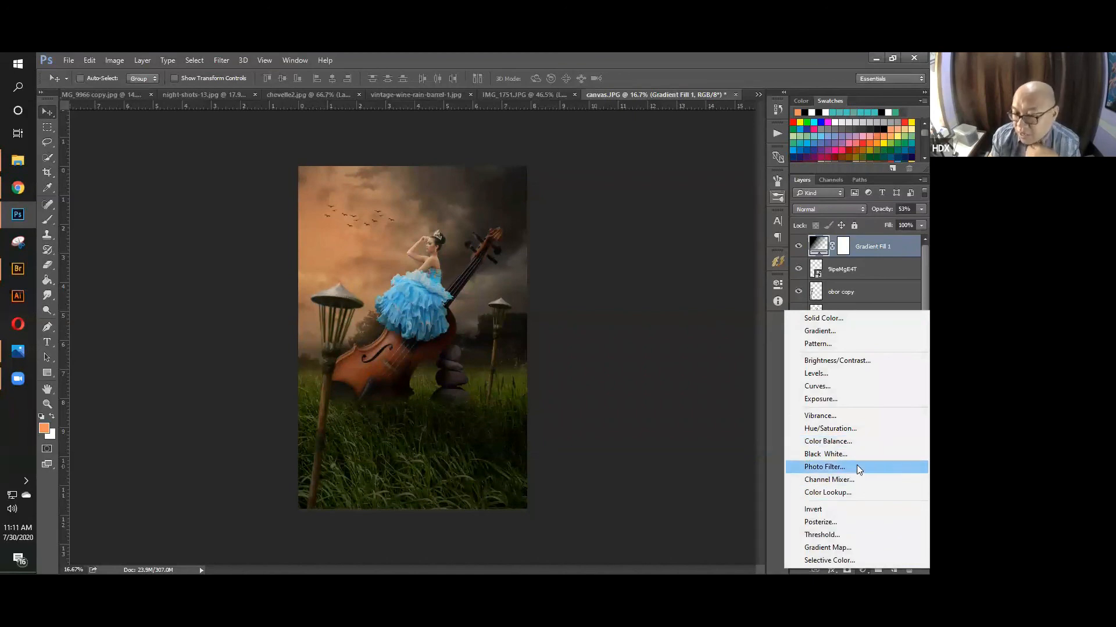
{"action": "left_click", "coordinate": [857, 466]}
{"action": "left_click", "coordinate": [685, 313]}
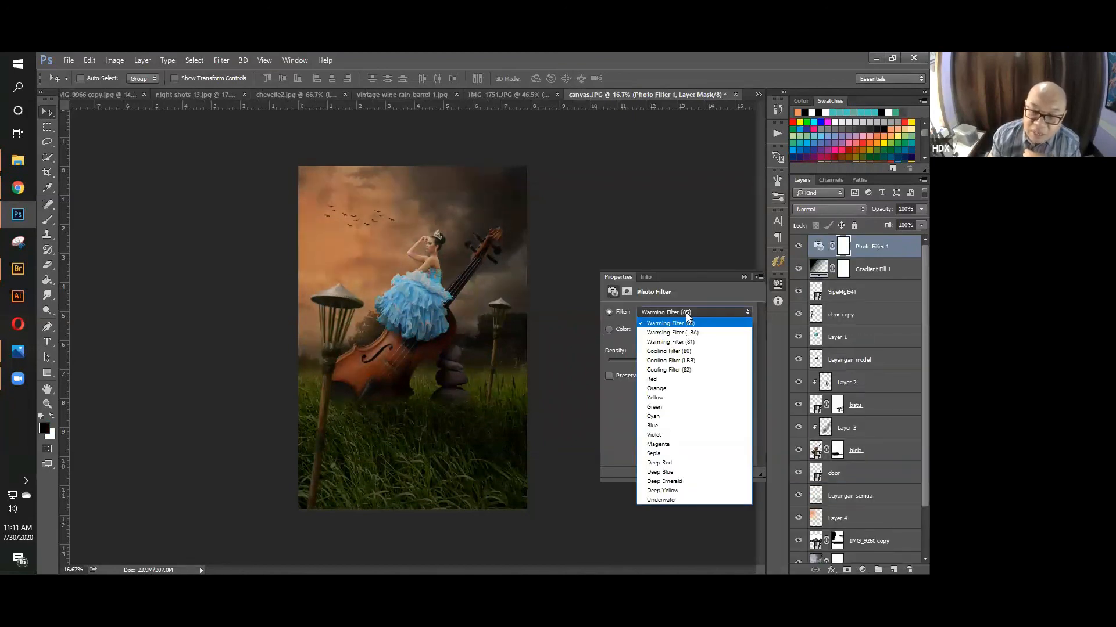
{"action": "left_click", "coordinate": [663, 454]}
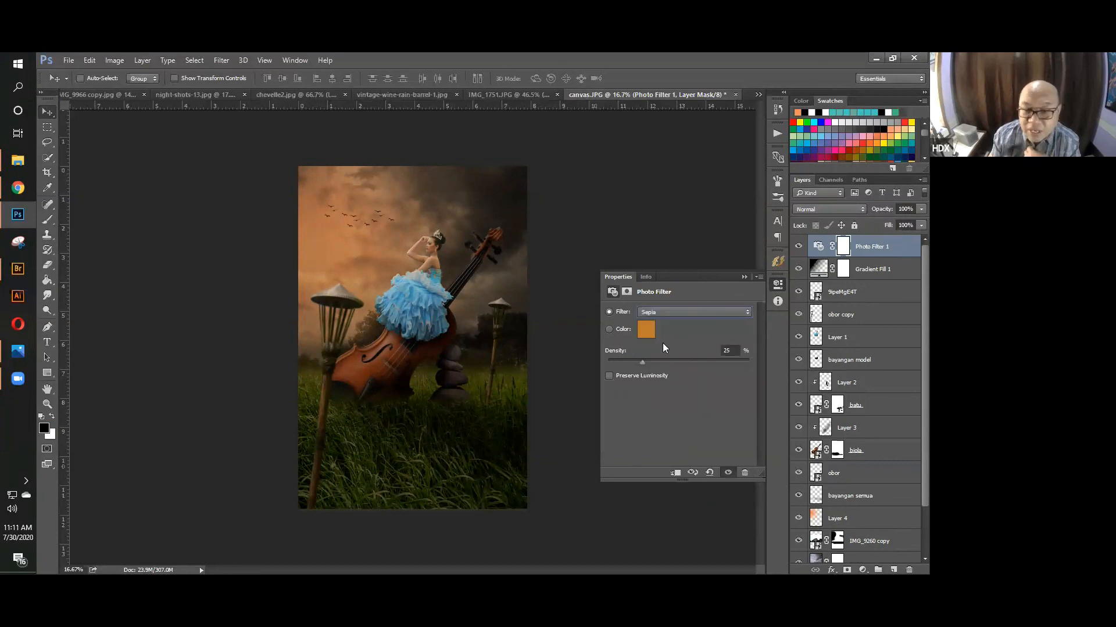
{"action": "mouse_move", "coordinate": [642, 363]}
{"action": "left_mouse_down"}
{"action": "mouse_move", "coordinate": [668, 365]}
{"action": "mouse_move", "coordinate": [626, 365]}
{"action": "mouse_move", "coordinate": [654, 373]}
{"action": "left_mouse_up"}
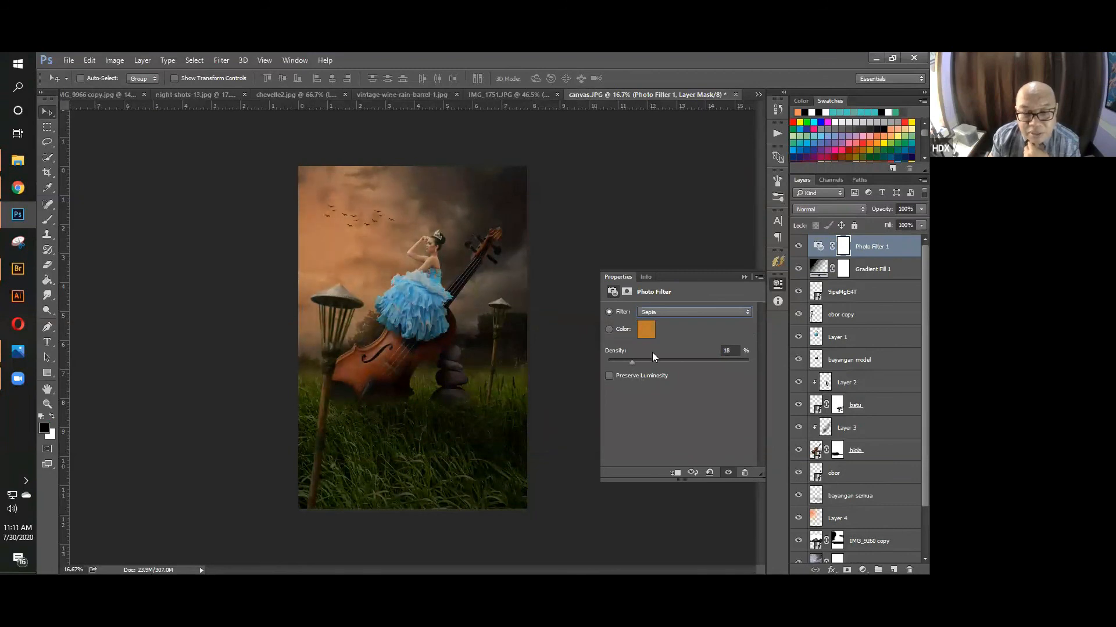
{"action": "left_click", "coordinate": [742, 278]}
{"action": "left_click", "coordinate": [799, 247]}
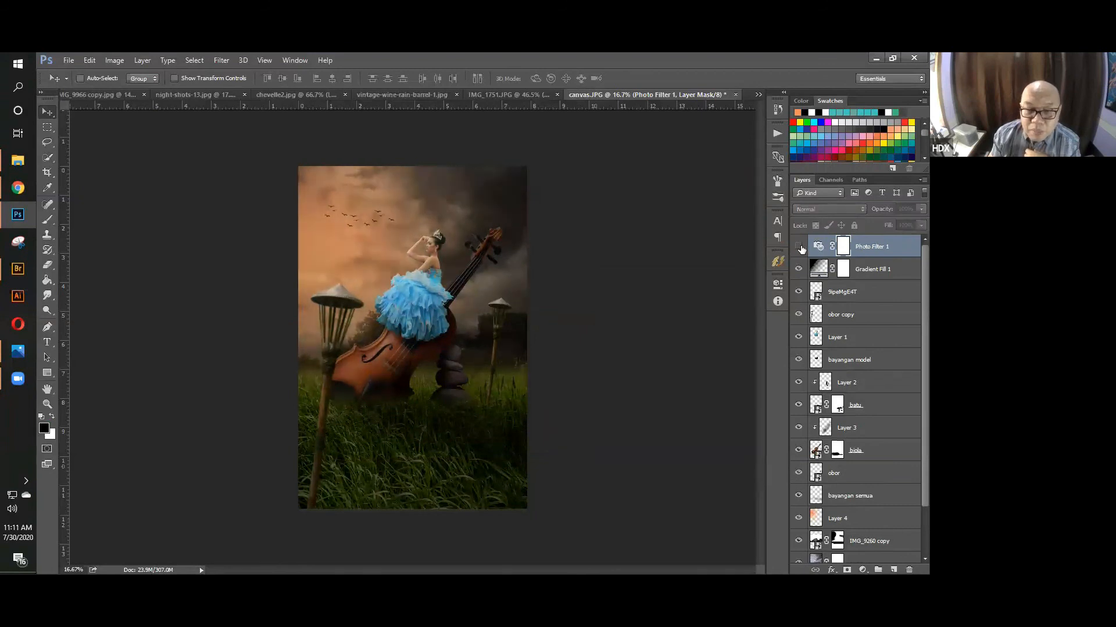
{"action": "left_click", "coordinate": [799, 247]}
{"action": "left_click", "coordinate": [799, 247]}
{"action": "left_click", "coordinate": [799, 247]}
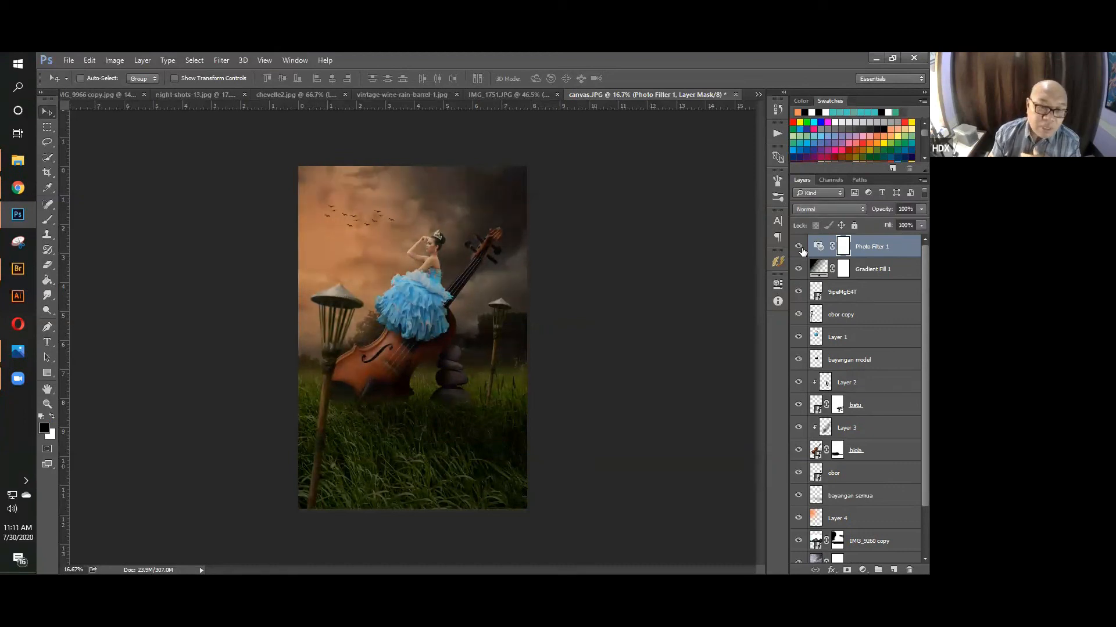
Stamp all visible layers into a new layer on top and open it in the Camera Raw filter.
{"action": "left_click", "coordinate": [870, 251]}
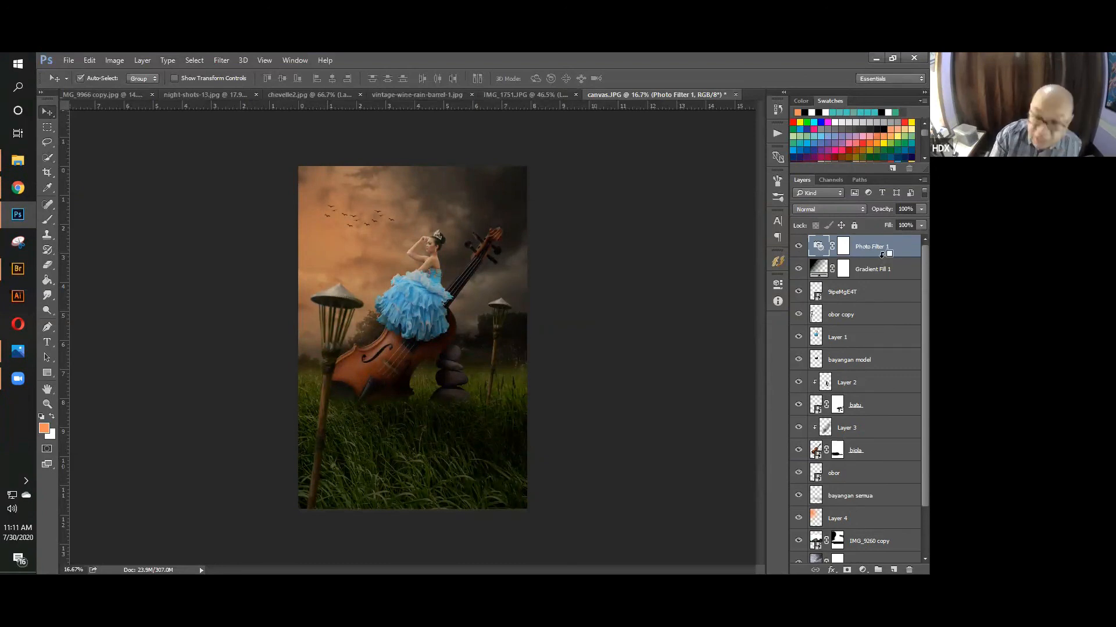
{"action": "key", "text": "ctrl+alt+shift+e"}
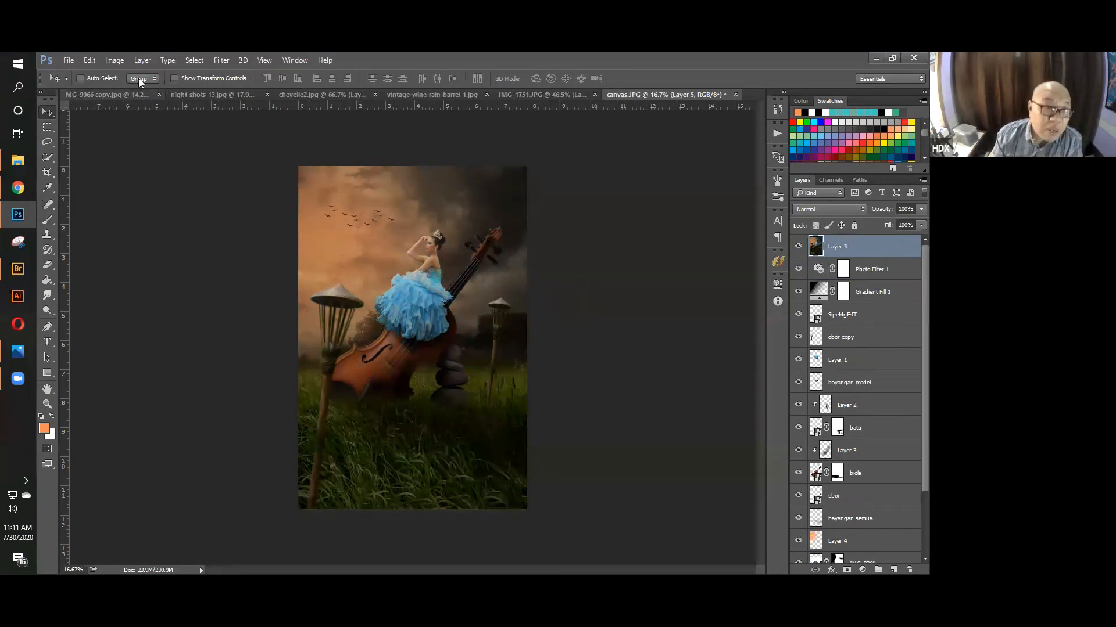
{"action": "left_click", "coordinate": [220, 61]}
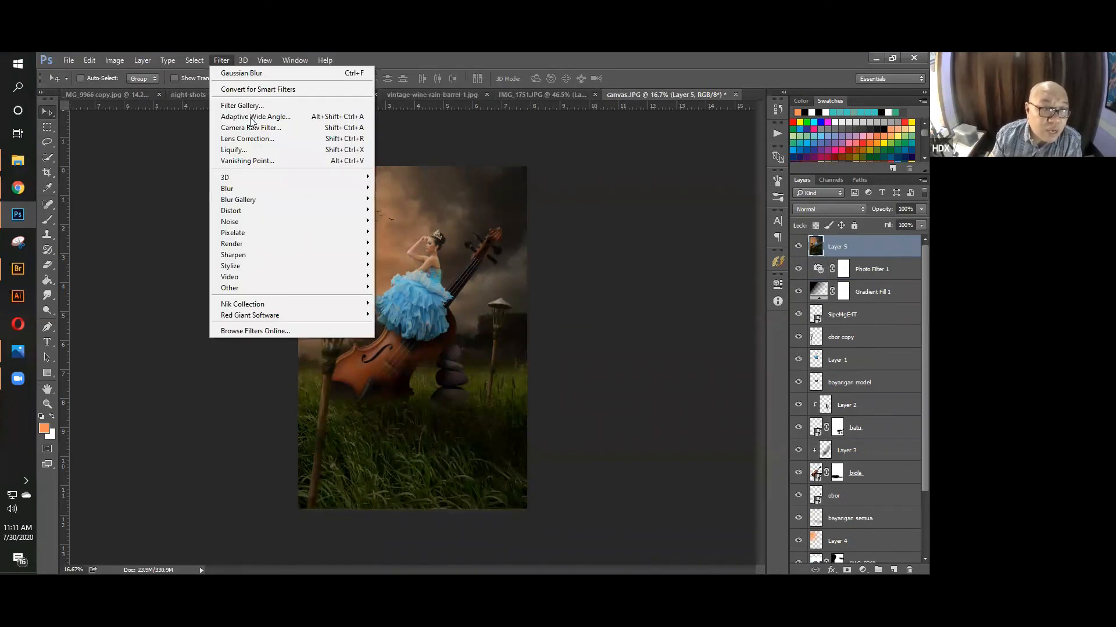
{"action": "left_click", "coordinate": [253, 131]}
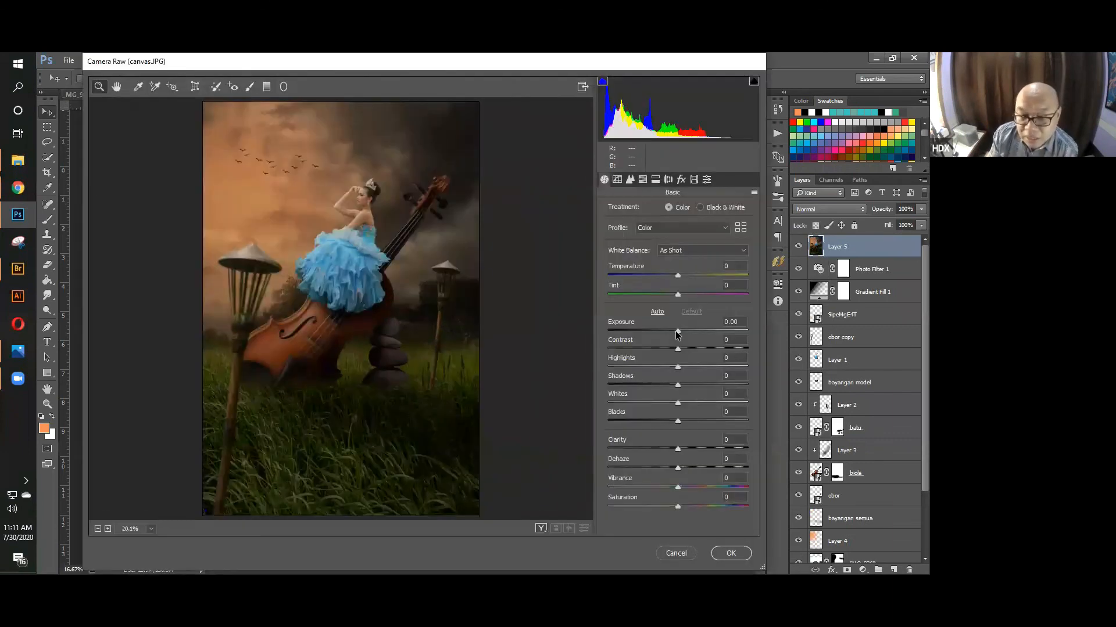
Apply Camera Raw with Exposure +0.55, Contrast -22, Highlights +18, Shadows -42, Whites +20 and Blacks +27, also adjusting Vibrance and Saturation.
{"action": "left_click_drag", "start_coordinate": [677, 332], "coordinate": [691, 403]}
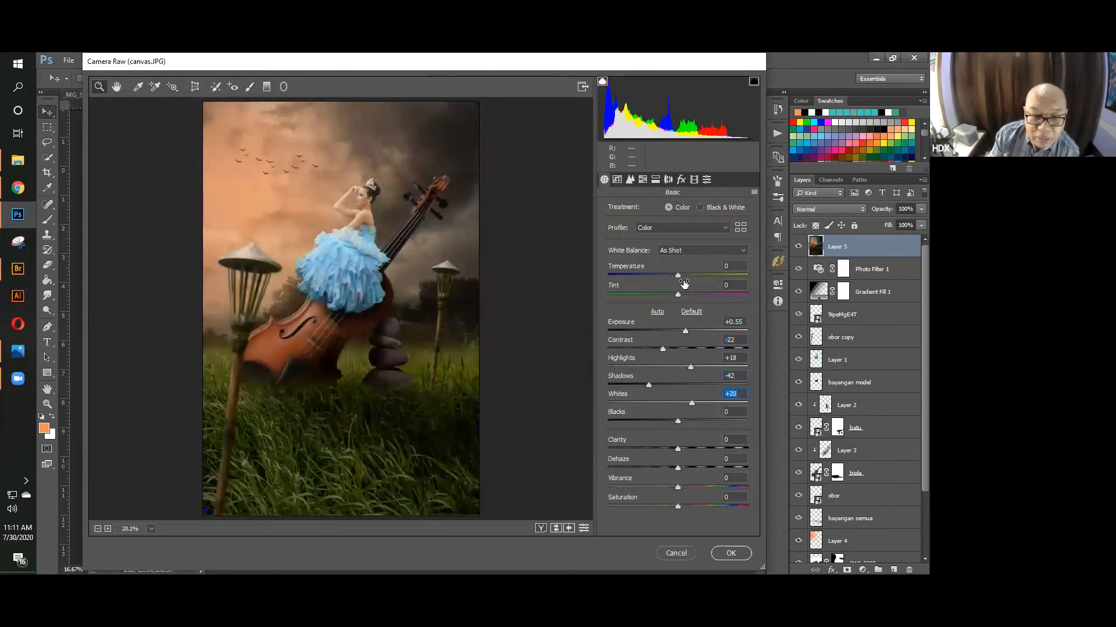
{"action": "left_click_drag", "start_coordinate": [679, 420], "coordinate": [695, 422]}
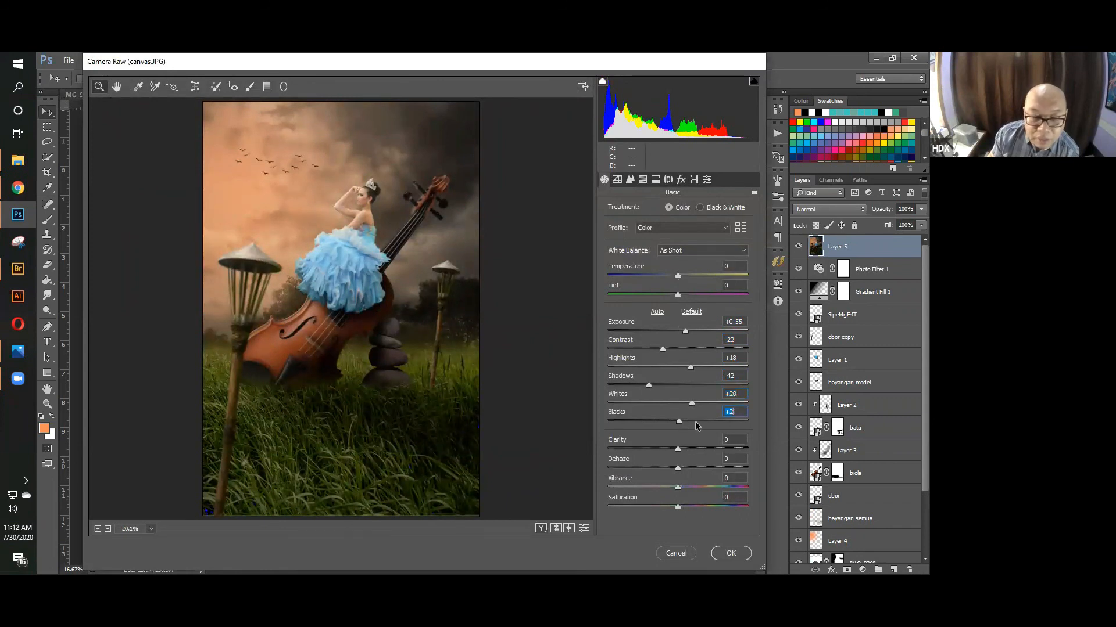
{"action": "left_click", "coordinate": [678, 448]}
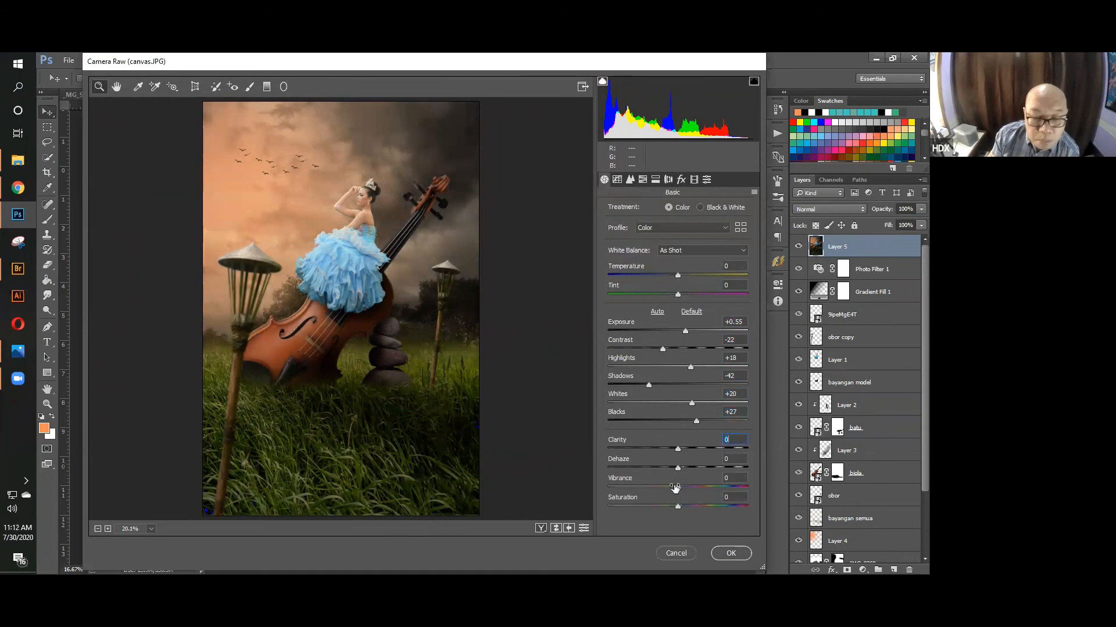
{"action": "mouse_move", "coordinate": [674, 487]}
{"action": "left_mouse_down"}
{"action": "mouse_move", "coordinate": [689, 487]}
{"action": "mouse_move", "coordinate": [679, 508]}
{"action": "left_mouse_up"}
{"action": "left_click", "coordinate": [732, 555]}
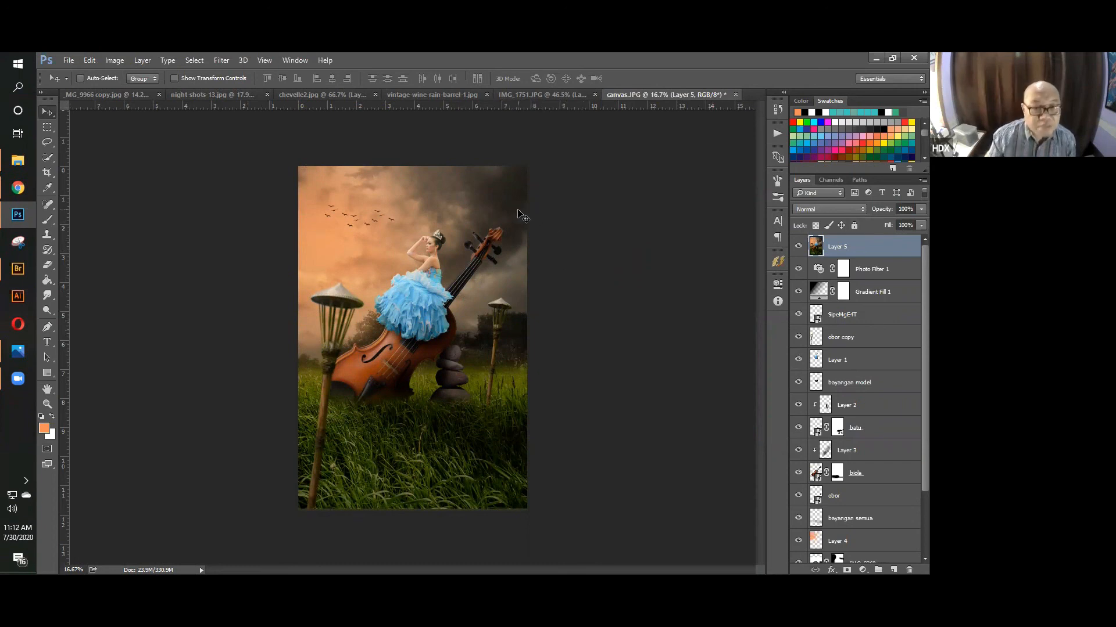
{"action": "left_click", "coordinate": [48, 404]}
{"action": "left_click_drag", "start_coordinate": [476, 335], "coordinate": [494, 342]}
{"action": "left_click", "coordinate": [42, 111]}
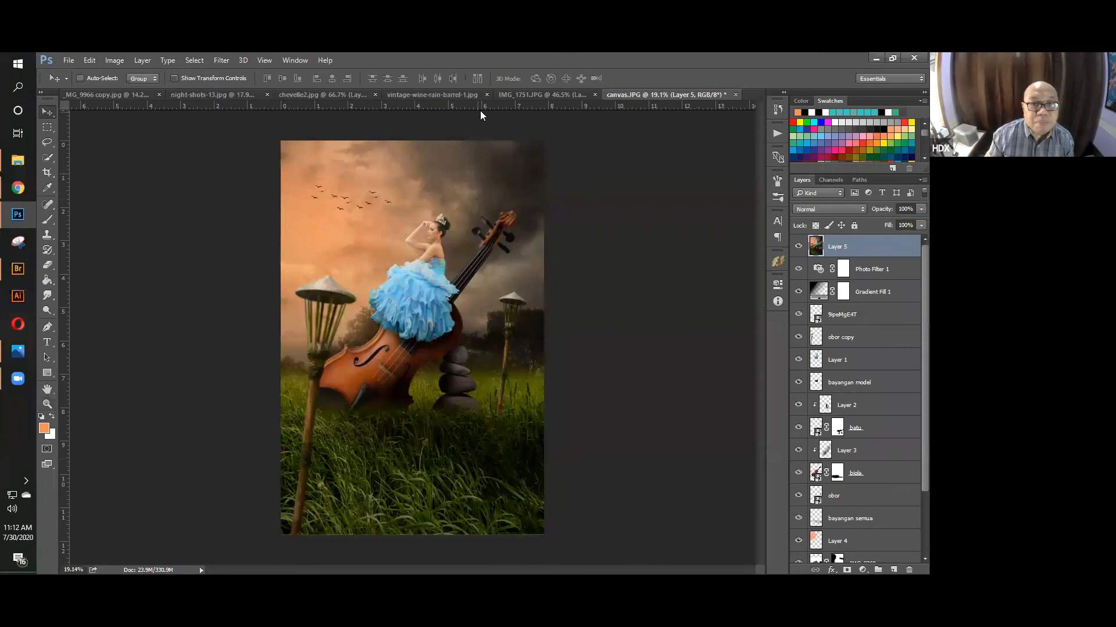